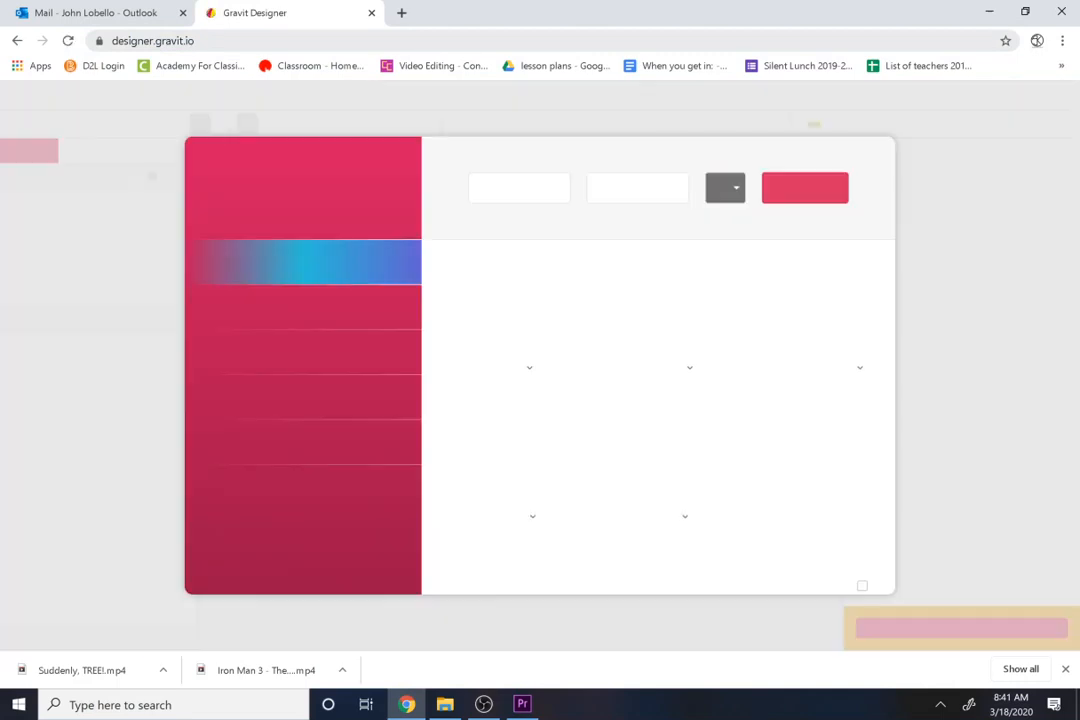
Step: Create a new infinite-canvas design and import the Kamchatka_Brown_Bear photo from the EOS_DIGITAL (D:) drive
click(1065, 669)
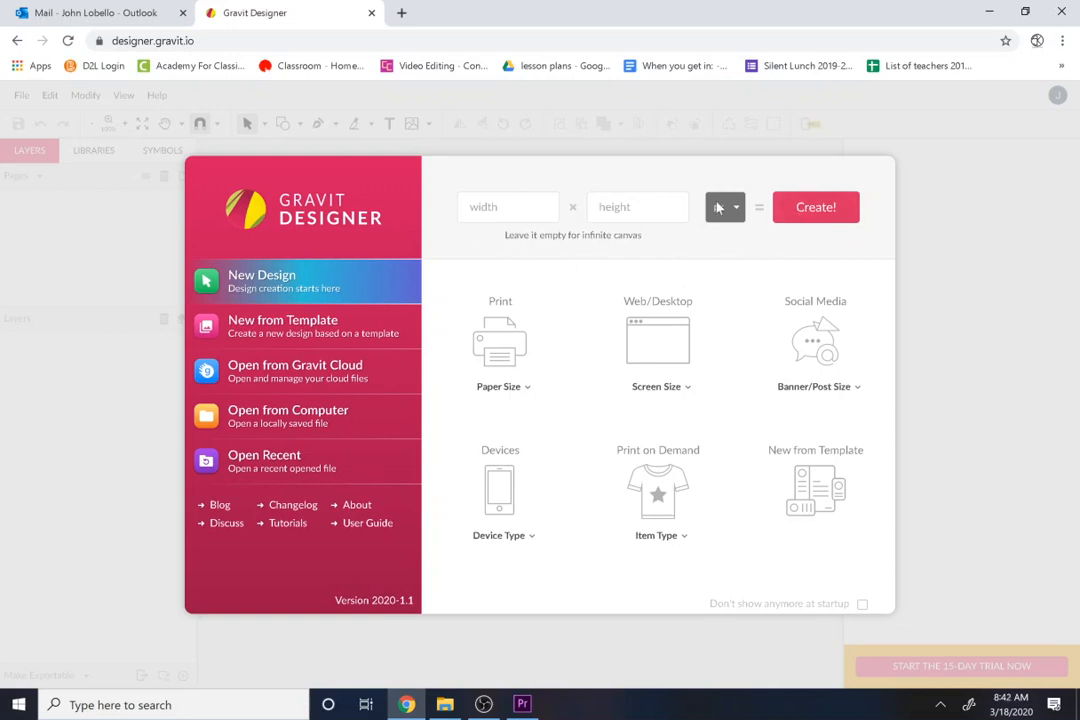
click(796, 220)
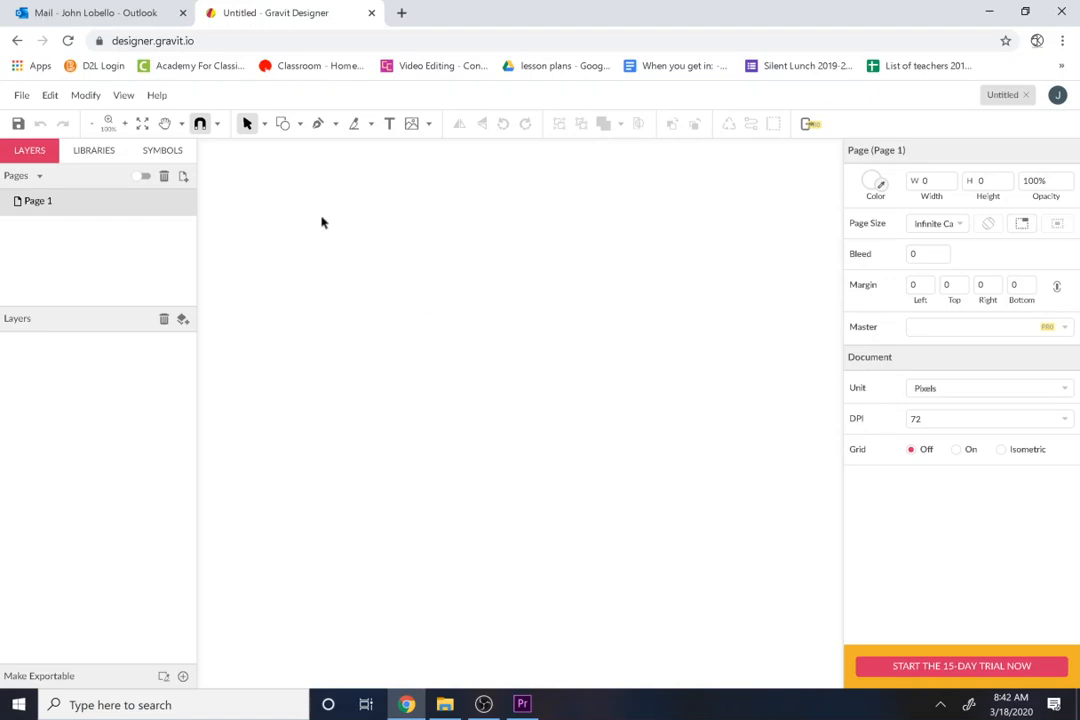
click(410, 135)
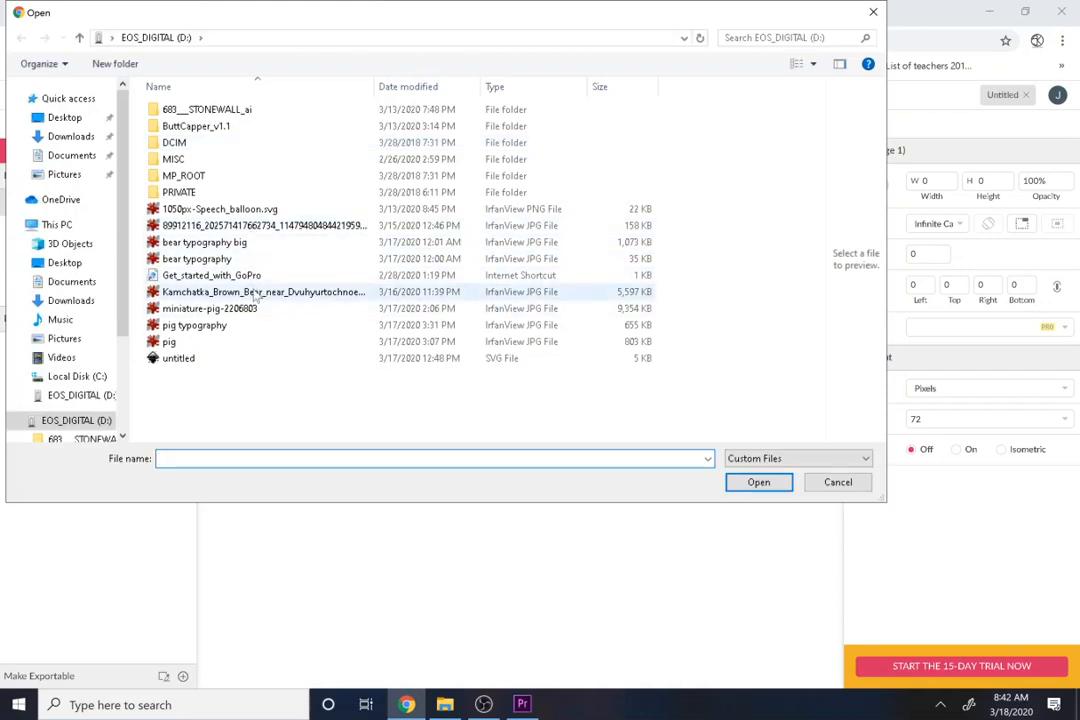
click(256, 292)
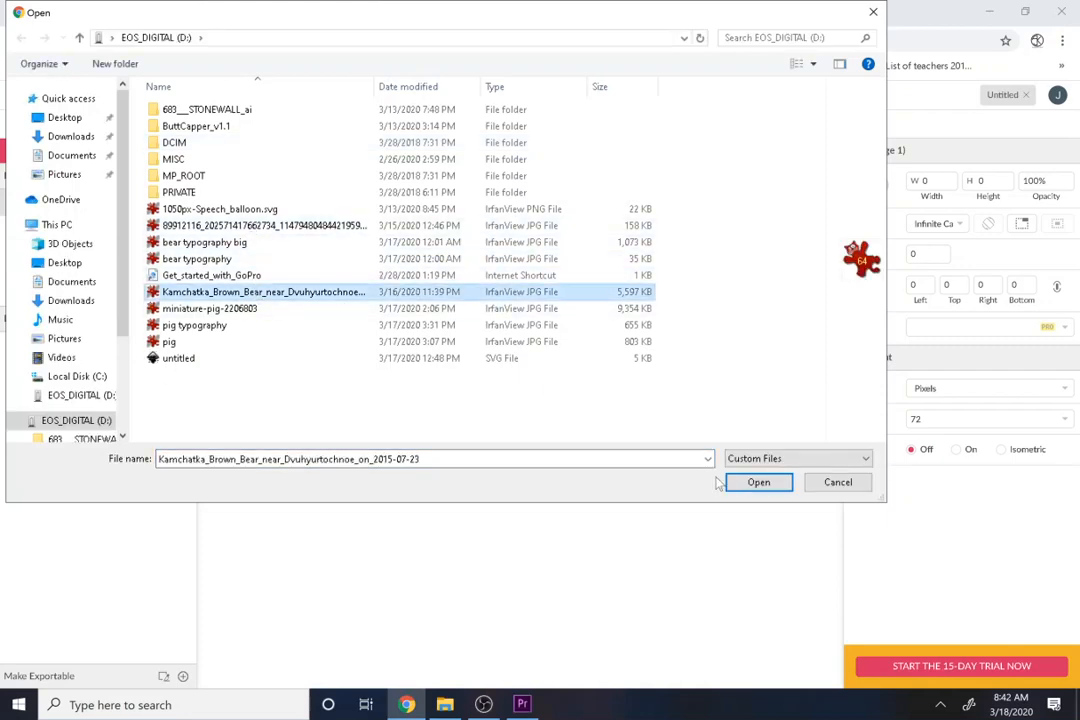
click(755, 483)
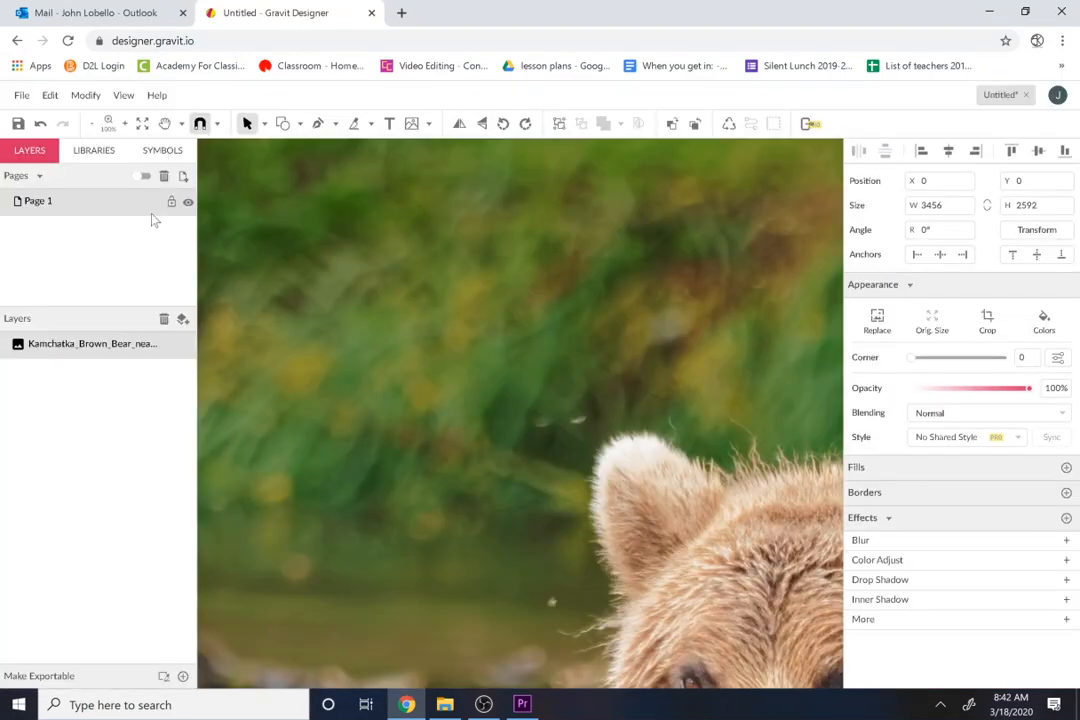
Step: Scale the bear photo down from its upper-left corner to about 2527 × 1934 px
click(96, 124)
click(97, 124)
click(97, 124)
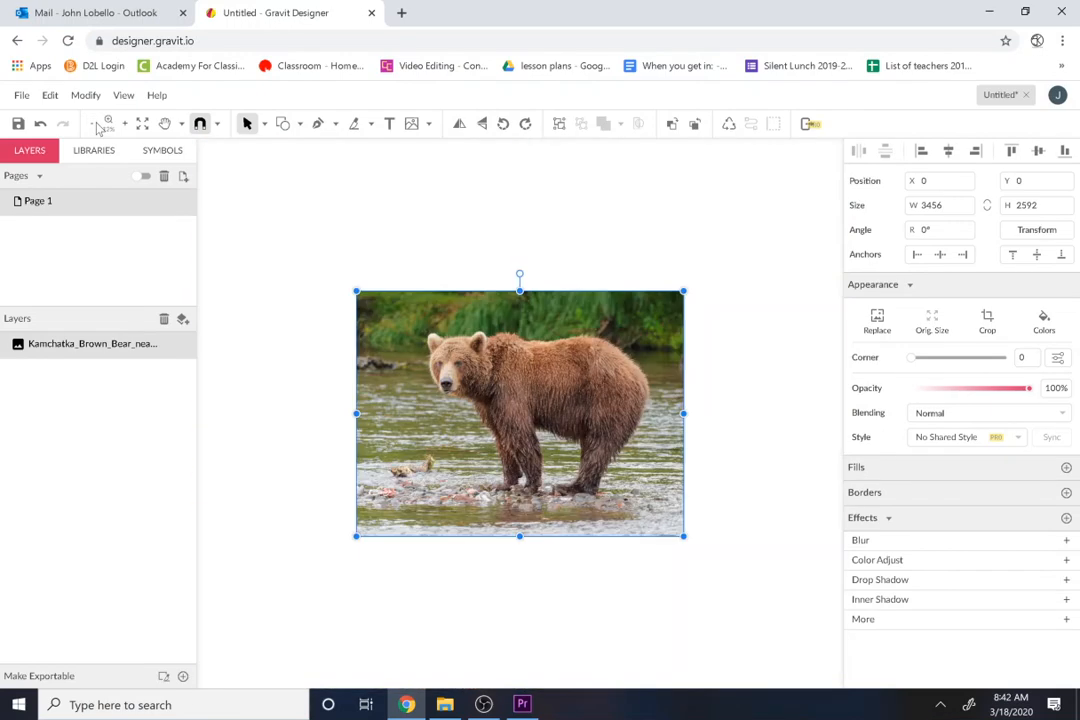
drag(357, 292, 444, 353)
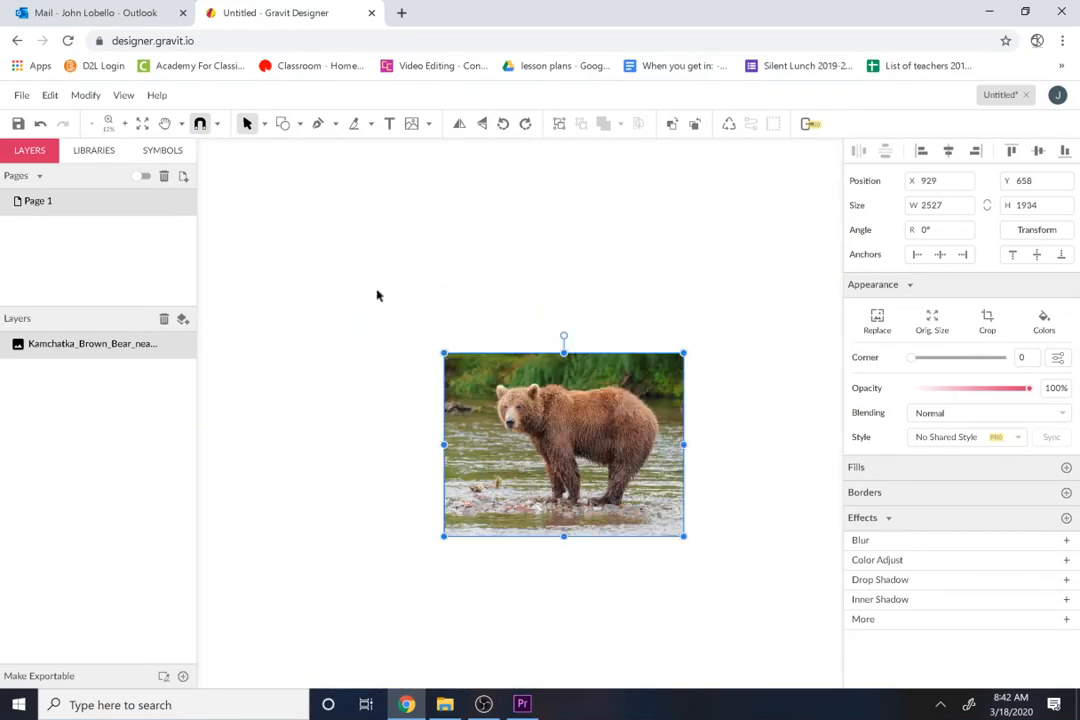
Step: Start a Pen path at the bear's chest above the front leg and curve it up to the throat
click(125, 124)
click(125, 124)
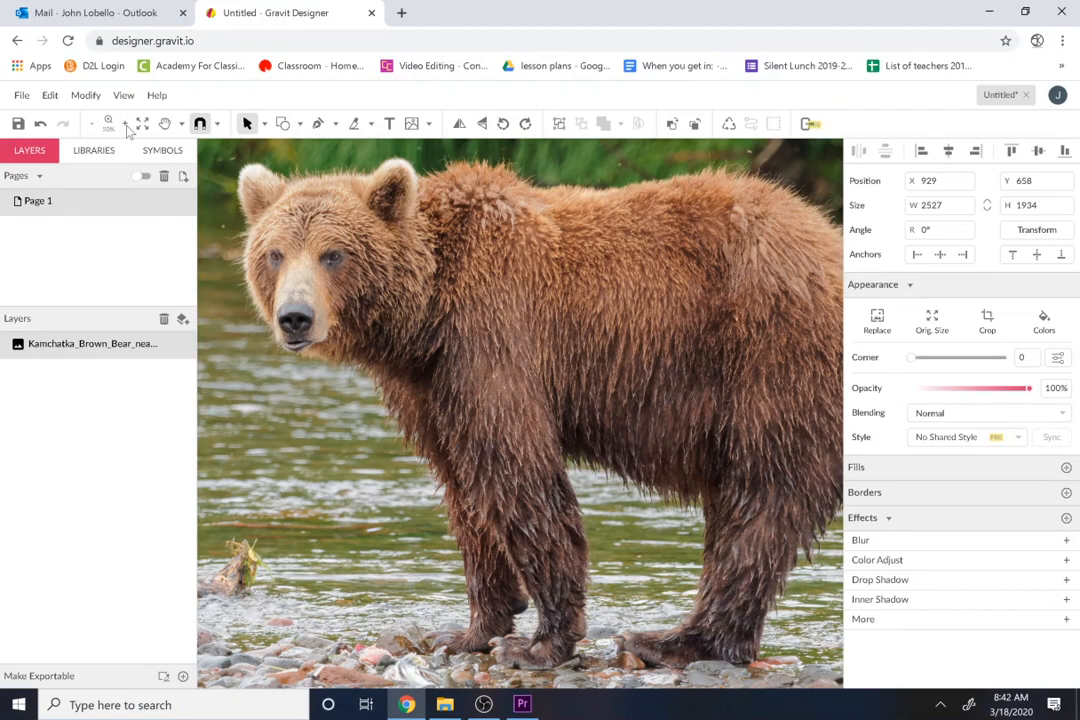
click(318, 124)
click(448, 506)
drag(364, 371, 342, 372)
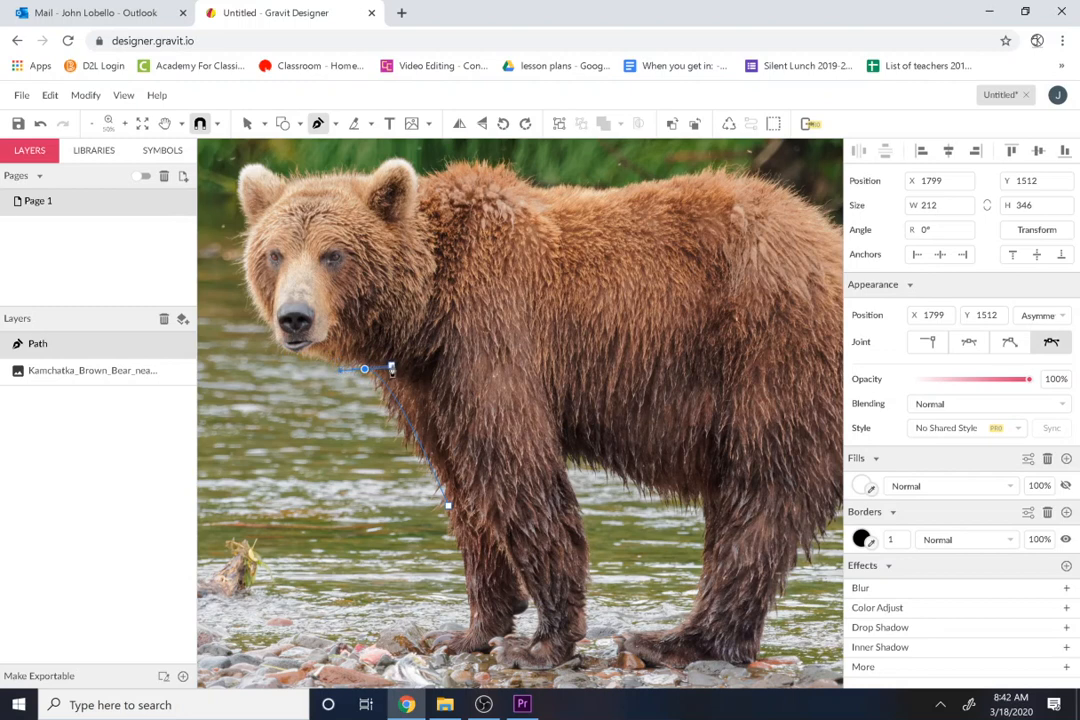
drag(339, 371, 274, 315)
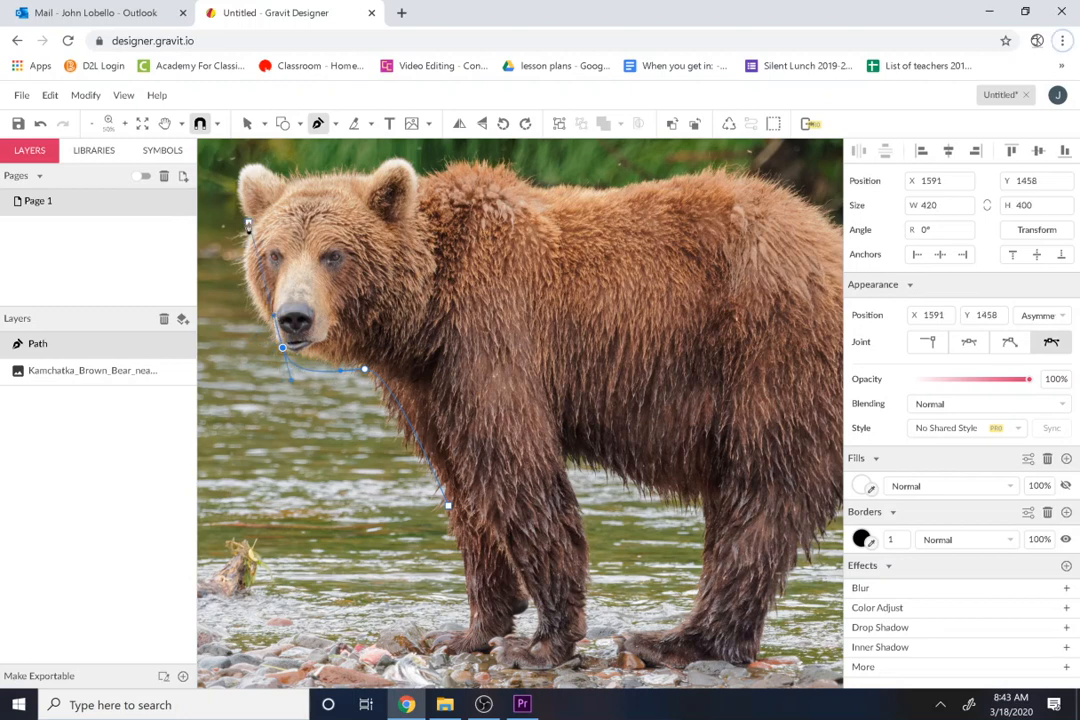
click(50, 95)
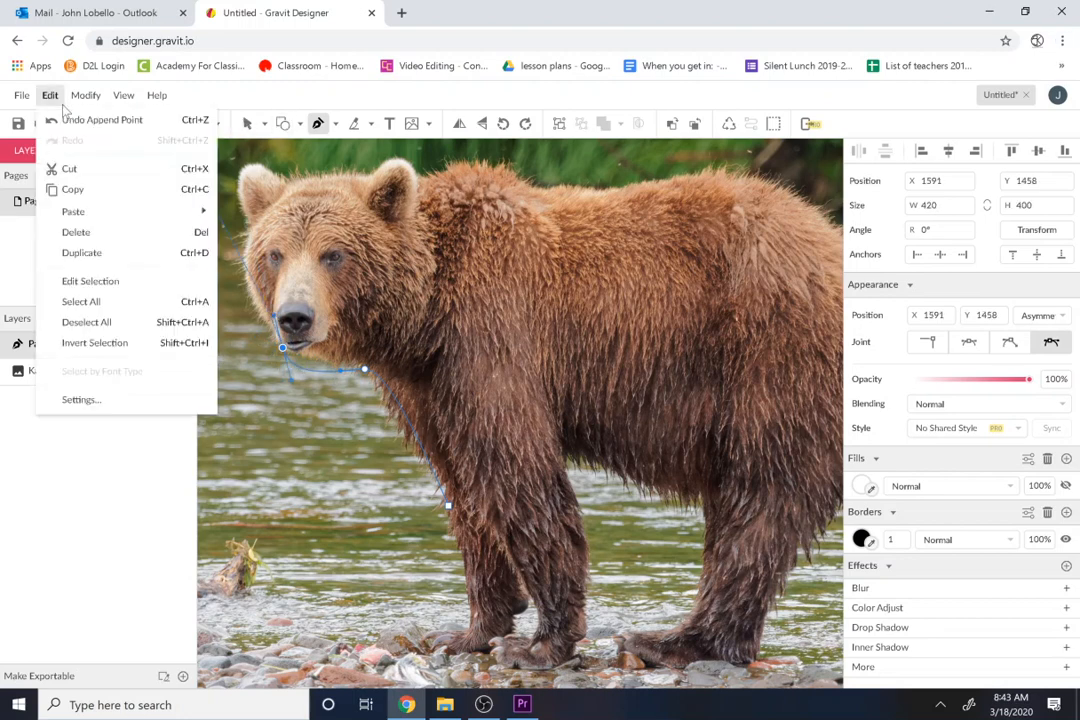
click(62, 118)
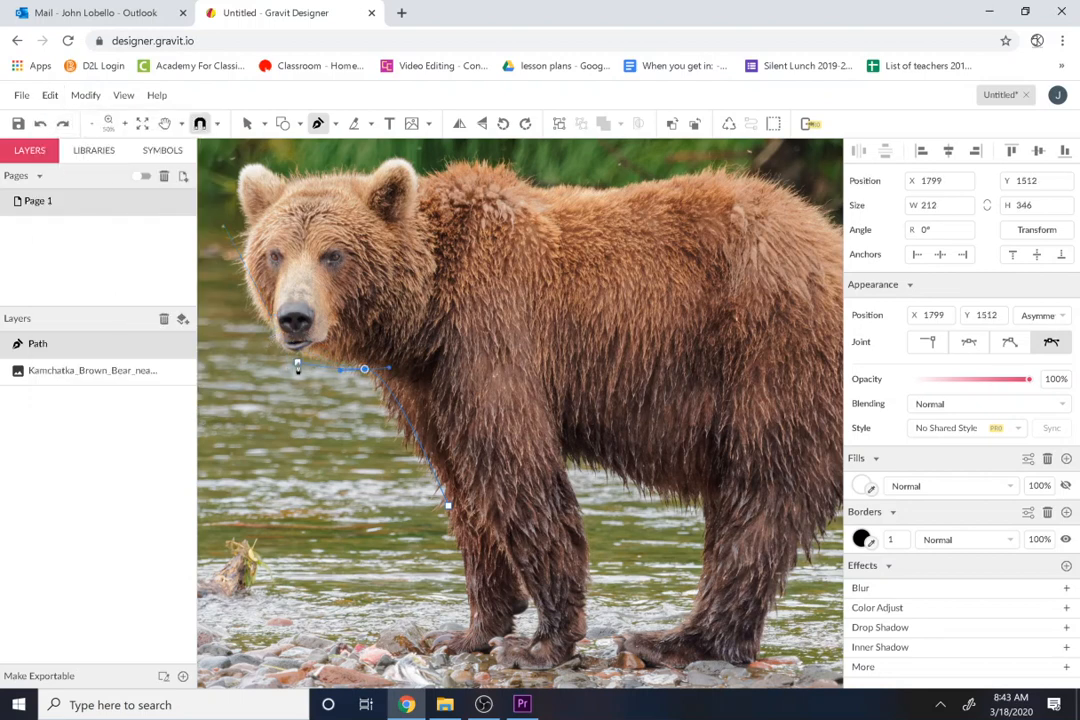
Step: Continue the path under the chin, around the muzzle, up the face, and over both ears
click(274, 331)
click(253, 252)
drag(251, 230, 266, 192)
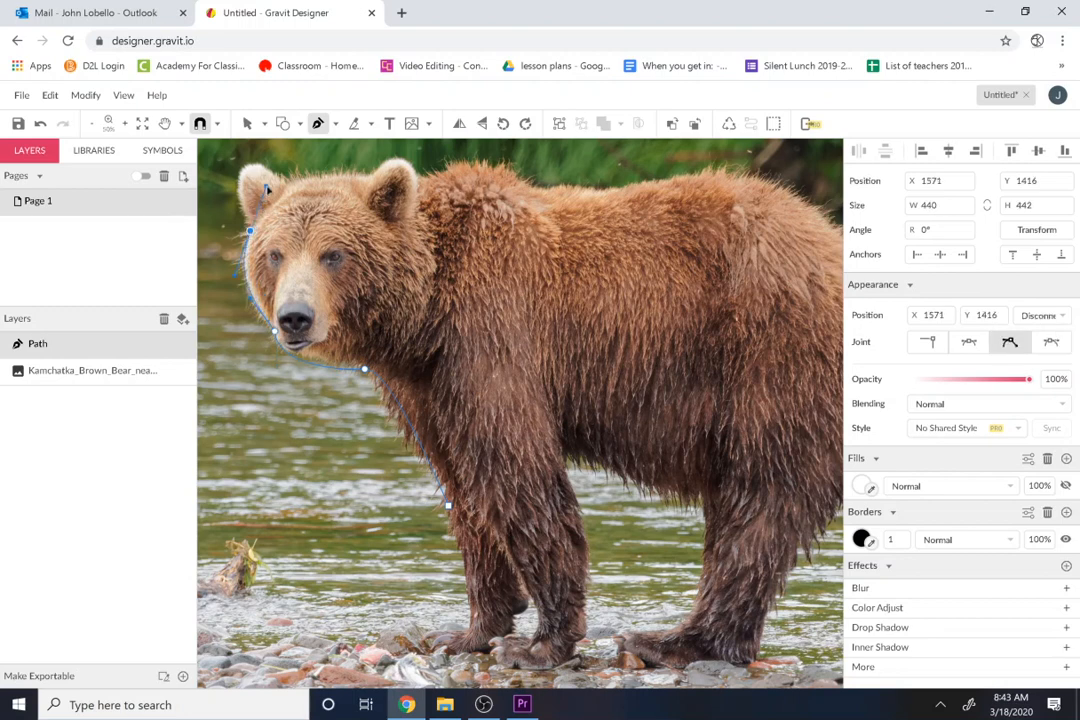
click(241, 168)
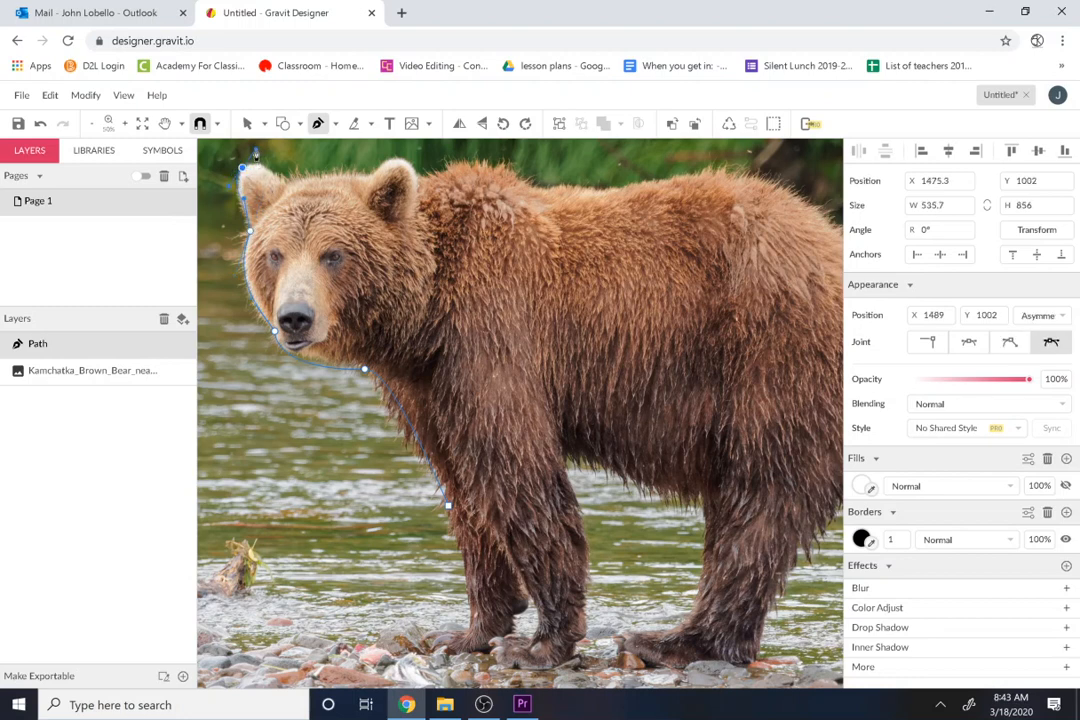
click(291, 183)
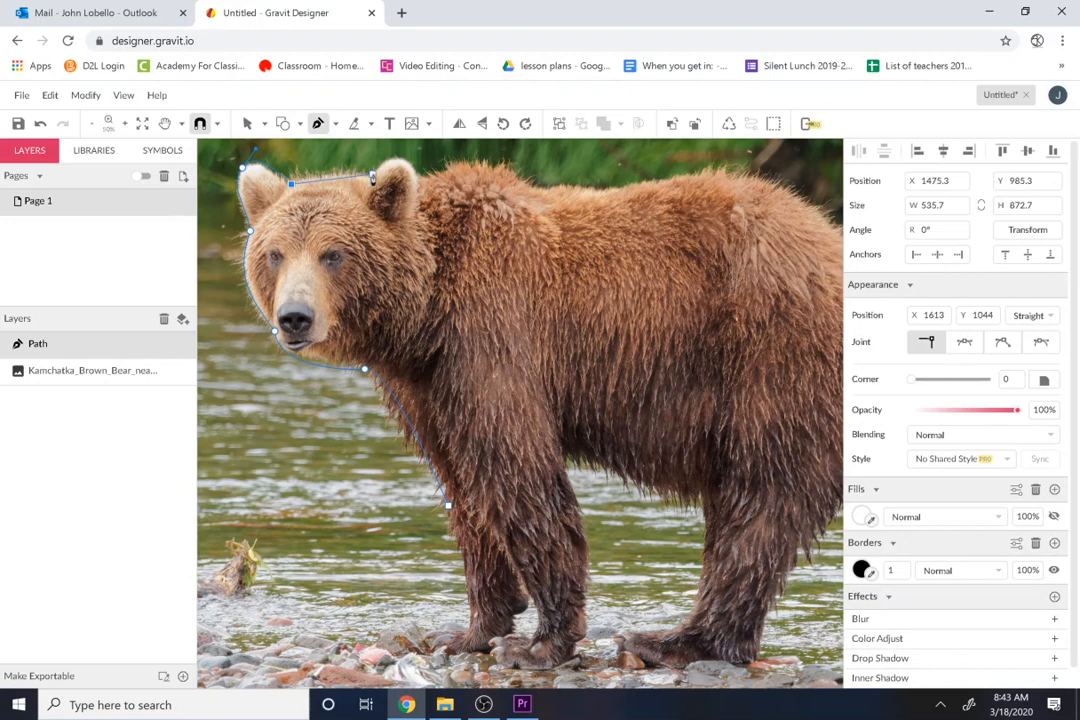
drag(373, 176, 401, 186)
click(413, 175)
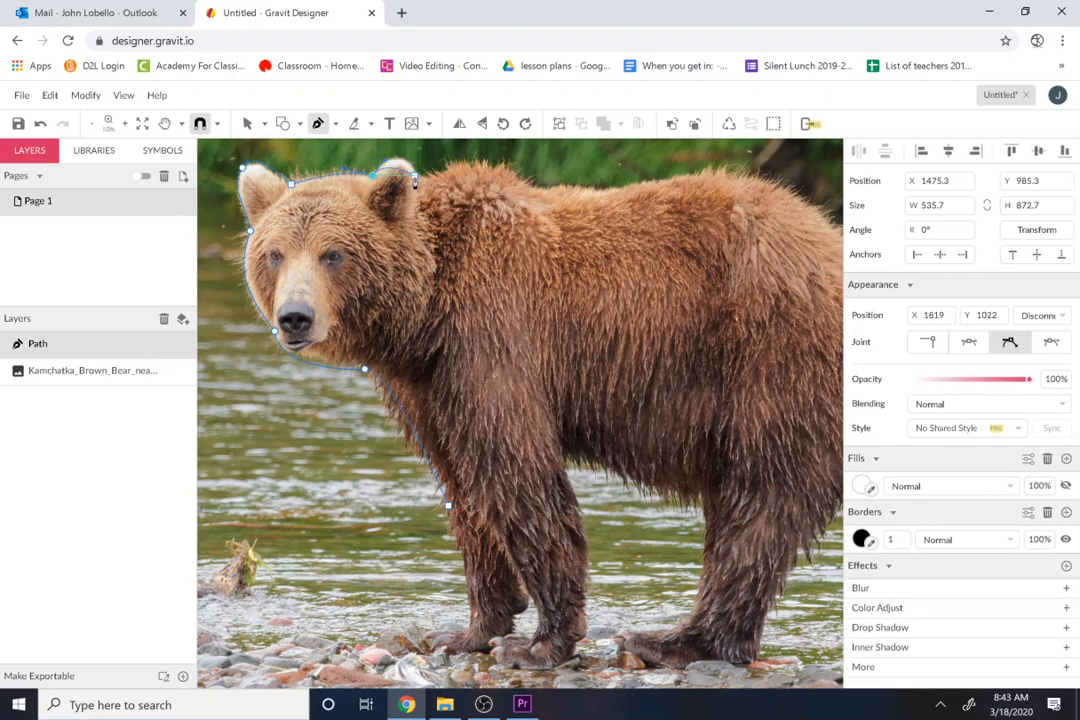
Step: Trace the path along the shoulder hump, back and rump down to the rear of the hind leg
click(526, 181)
drag(549, 203, 621, 200)
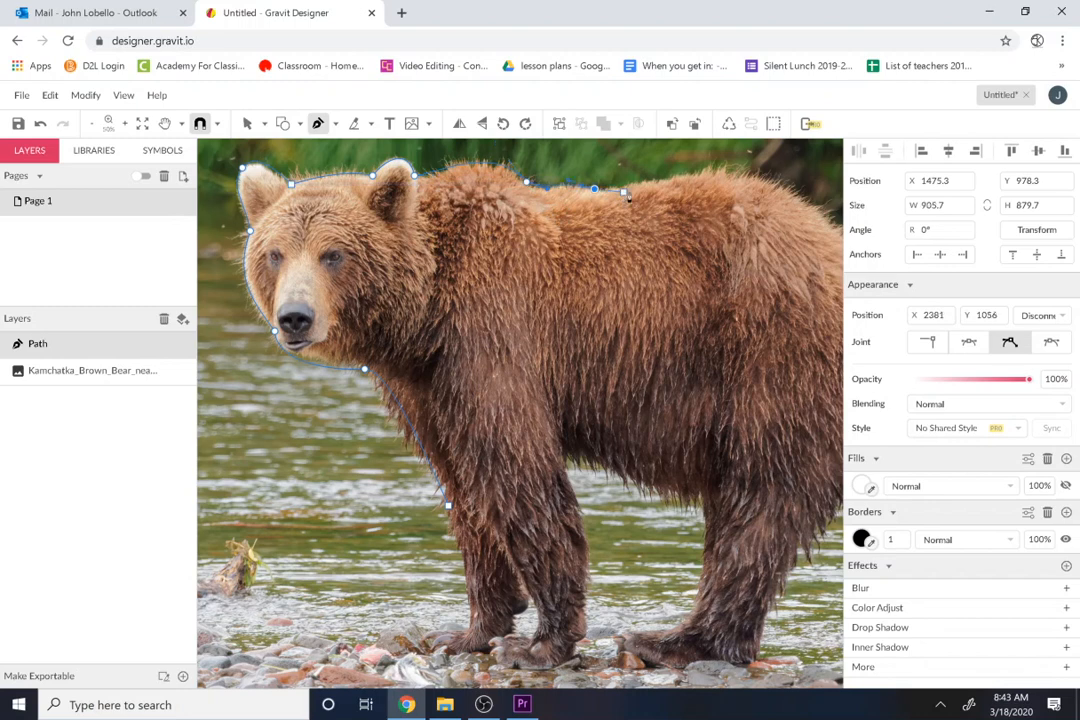
drag(777, 184, 818, 222)
key(space)
drag(752, 264, 511, 282)
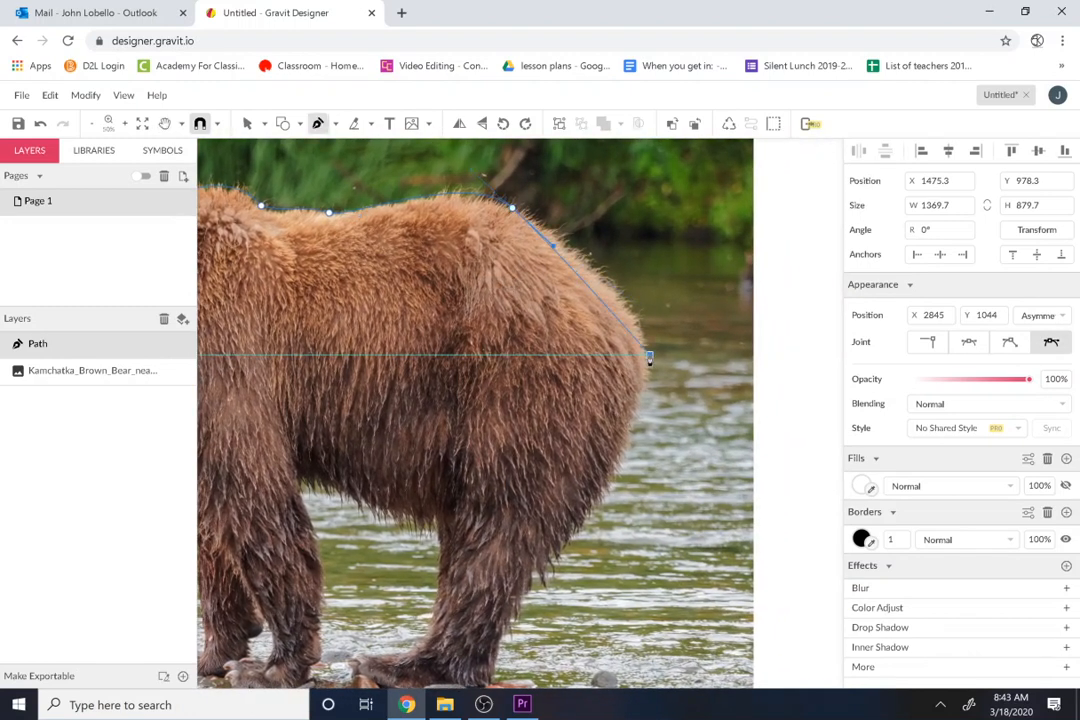
drag(649, 356, 651, 430)
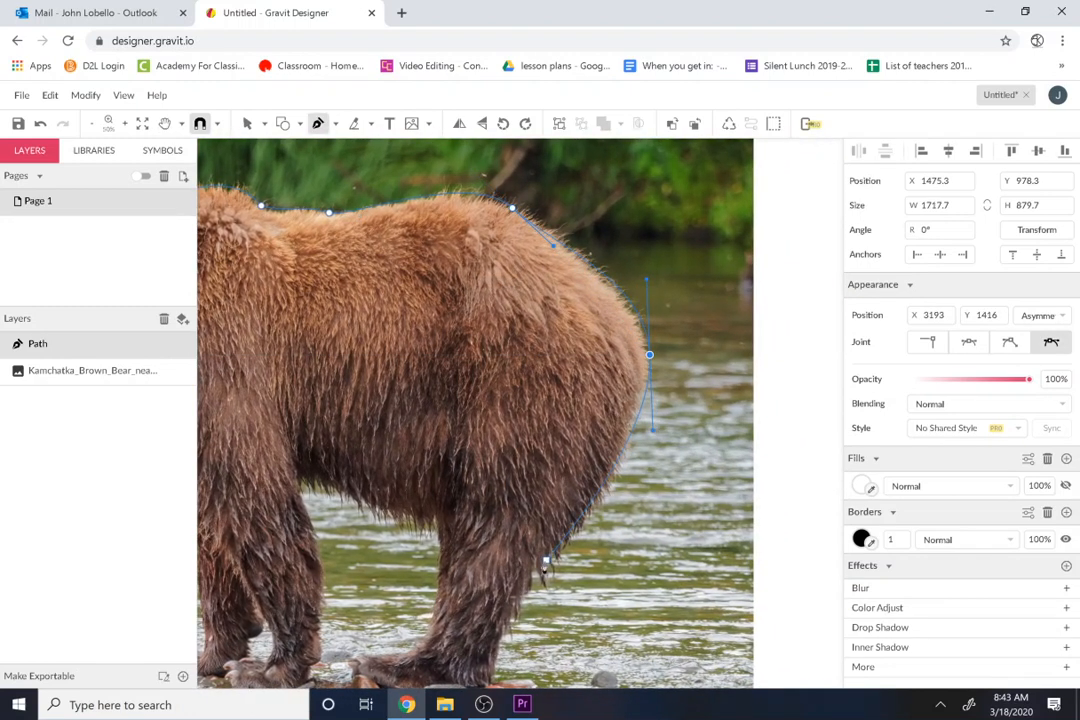
click(534, 574)
Step: Trace around the hind leg and paw, then along the belly to the front leg
key(space)
drag(572, 456, 607, 305)
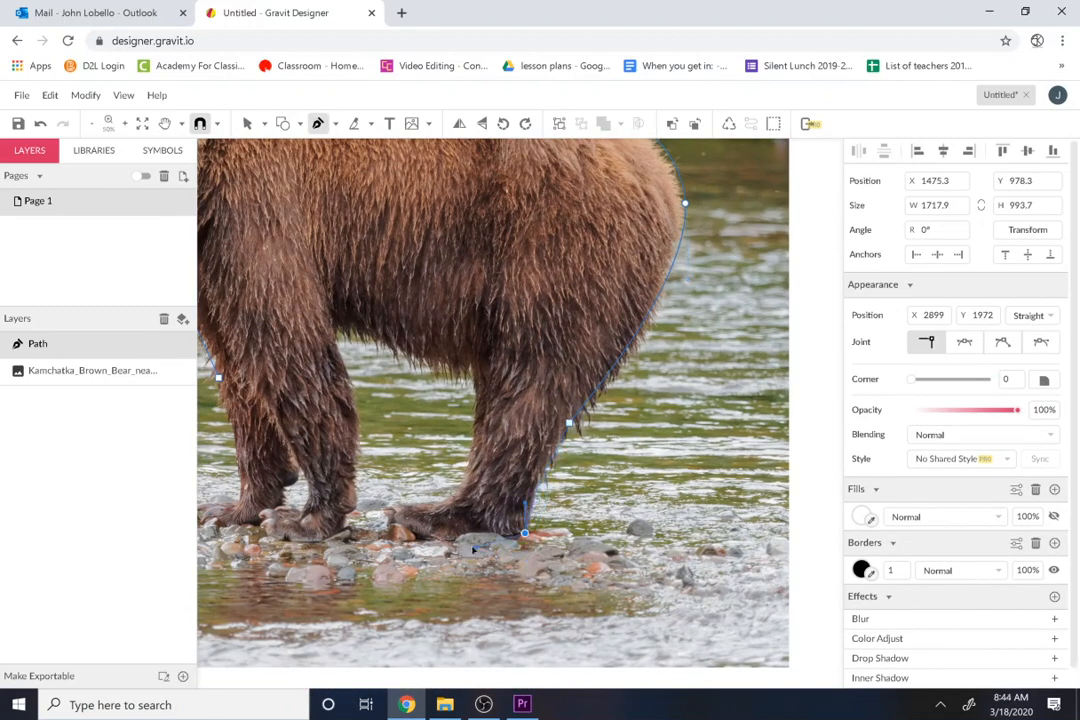
drag(473, 547, 467, 541)
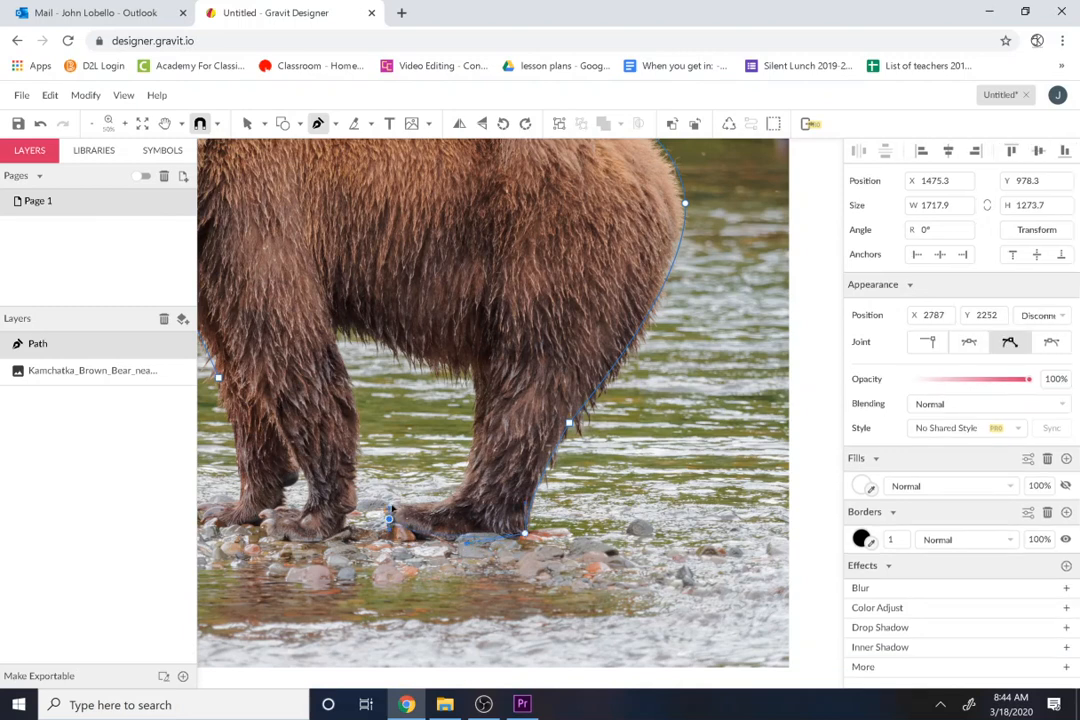
drag(391, 508, 393, 499)
drag(466, 476, 475, 362)
click(333, 322)
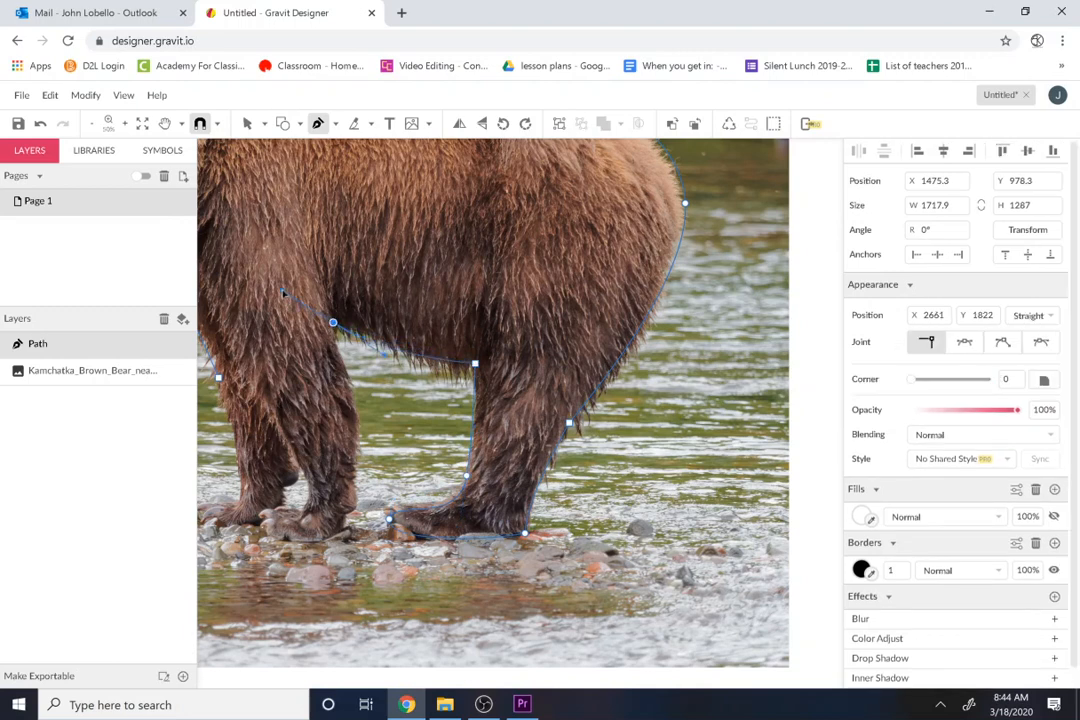
Step: Trace down the rear edge of the nearer front leg and around the underside of its paw
click(351, 478)
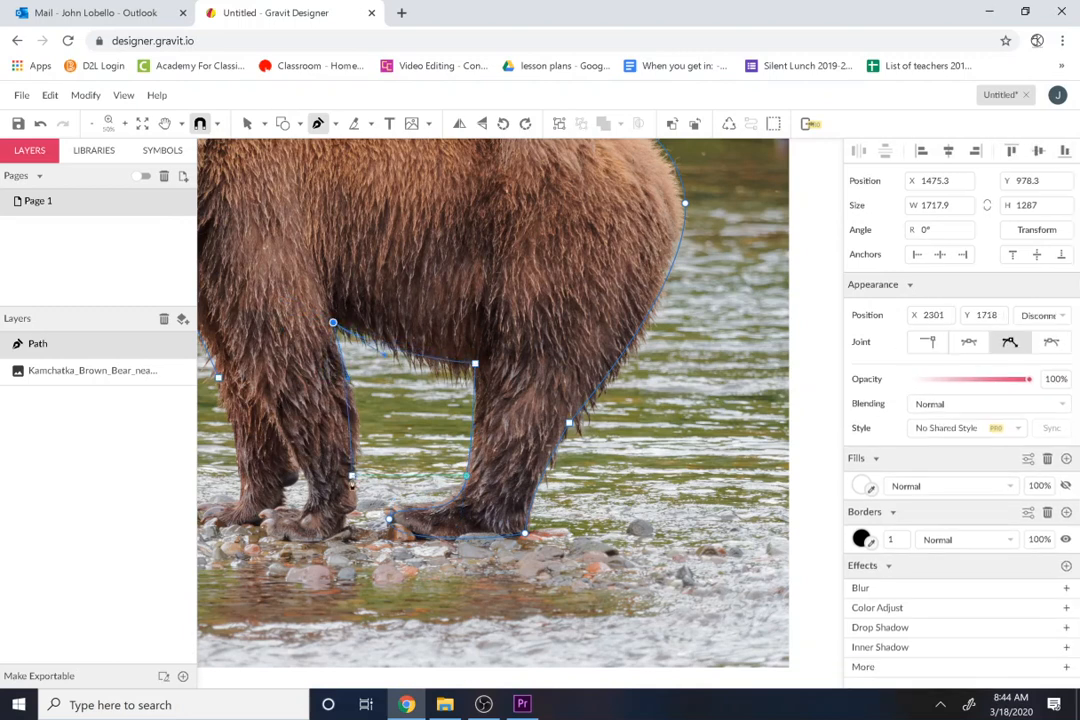
drag(352, 487, 341, 518)
click(345, 516)
click(322, 541)
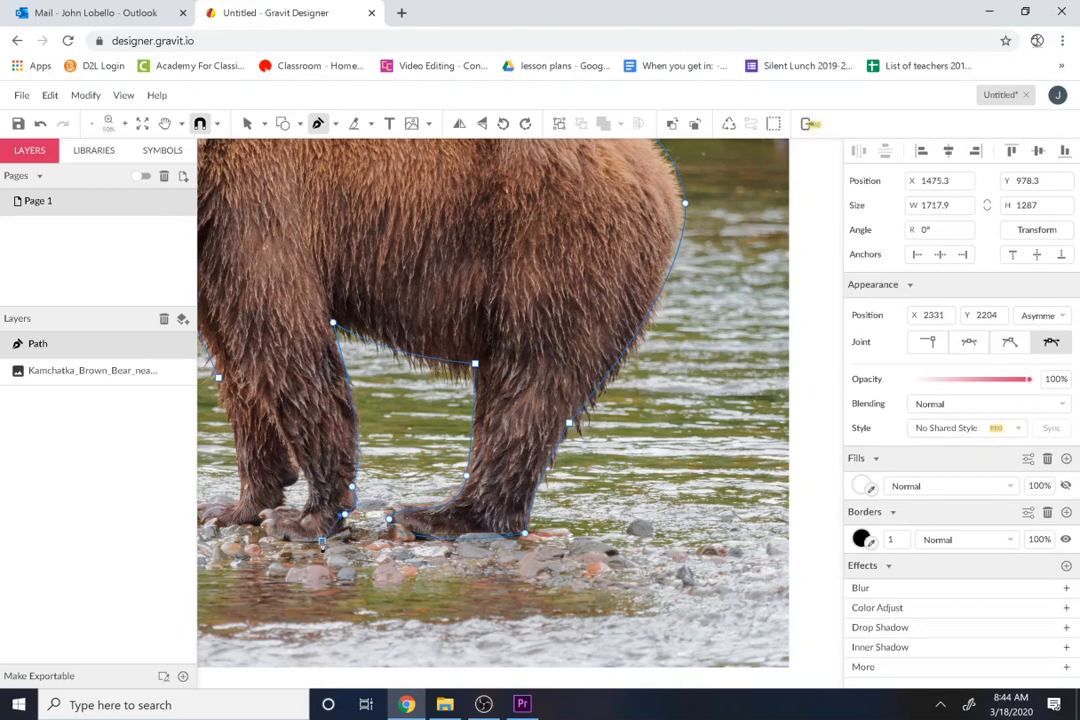
key(ctrl+z)
click(315, 542)
click(260, 526)
Step: Outline the farther front paw and leg, and close the path at its starting point on the chest
drag(247, 536, 392, 525)
key(space)
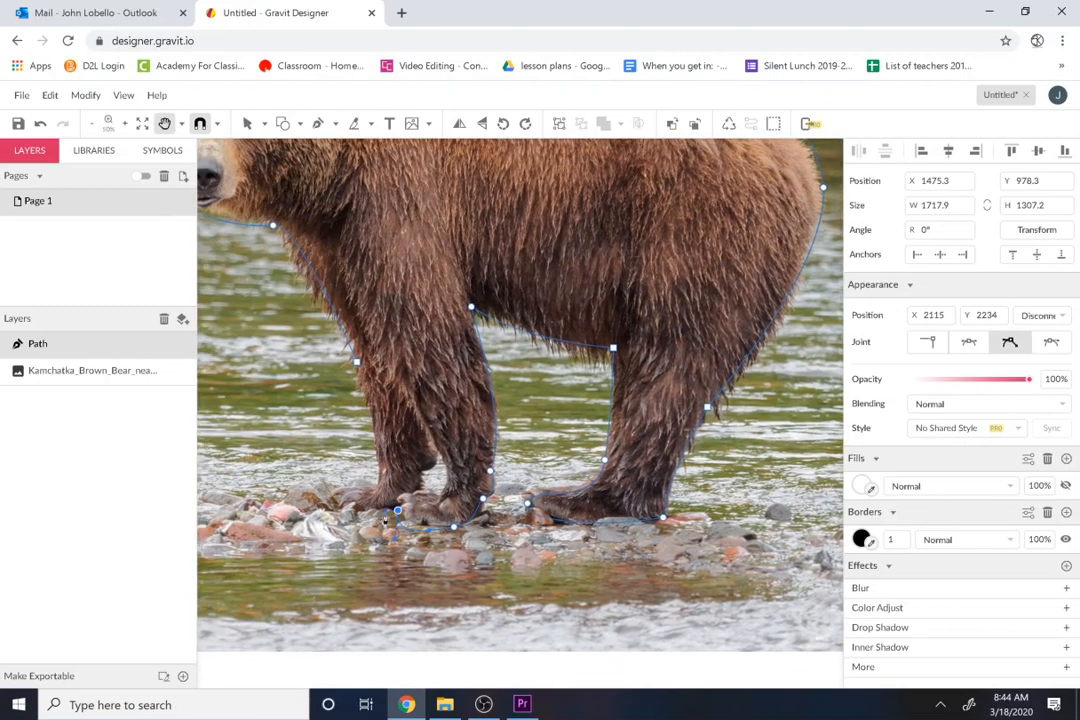
drag(332, 498, 338, 484)
click(382, 487)
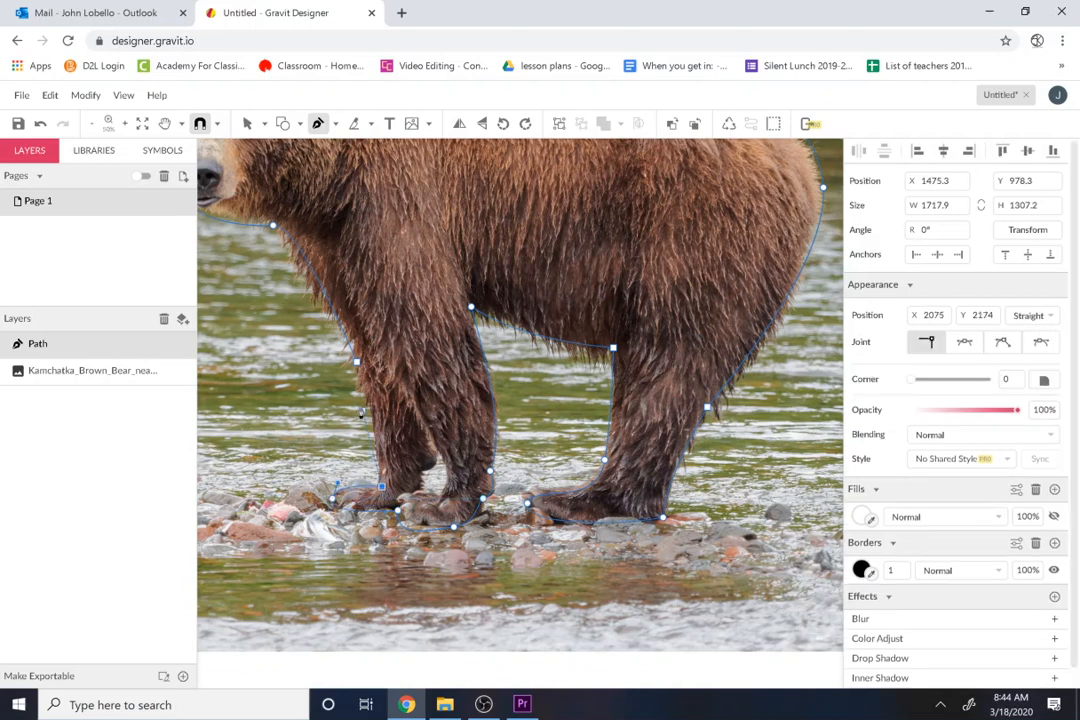
drag(362, 389, 350, 380)
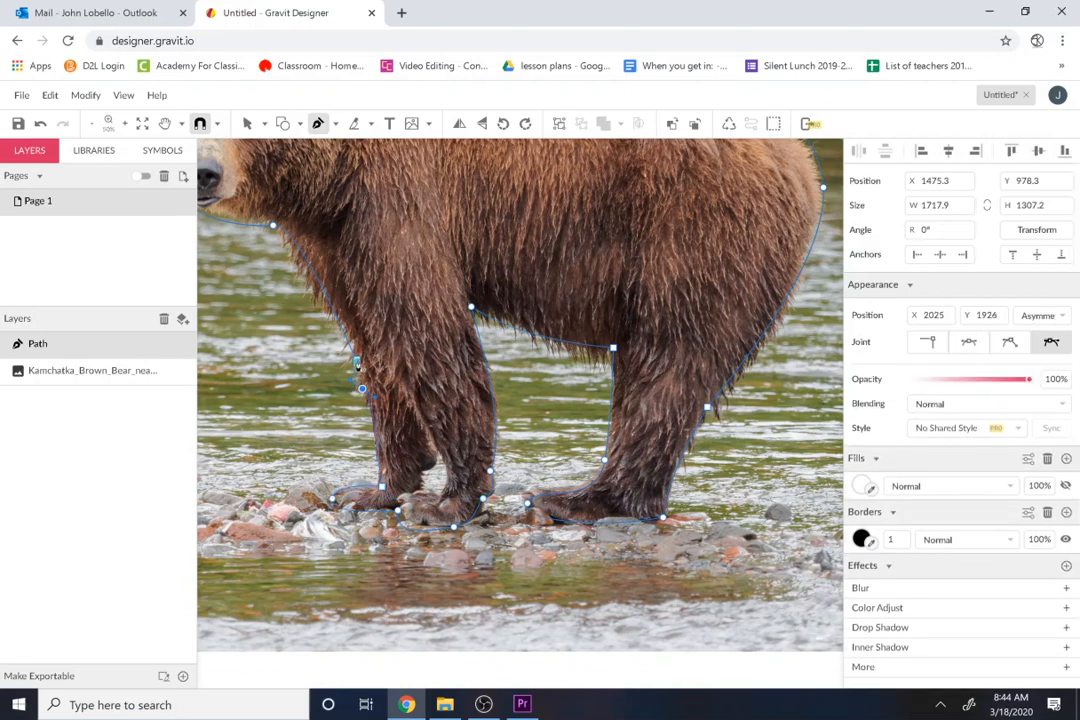
click(357, 362)
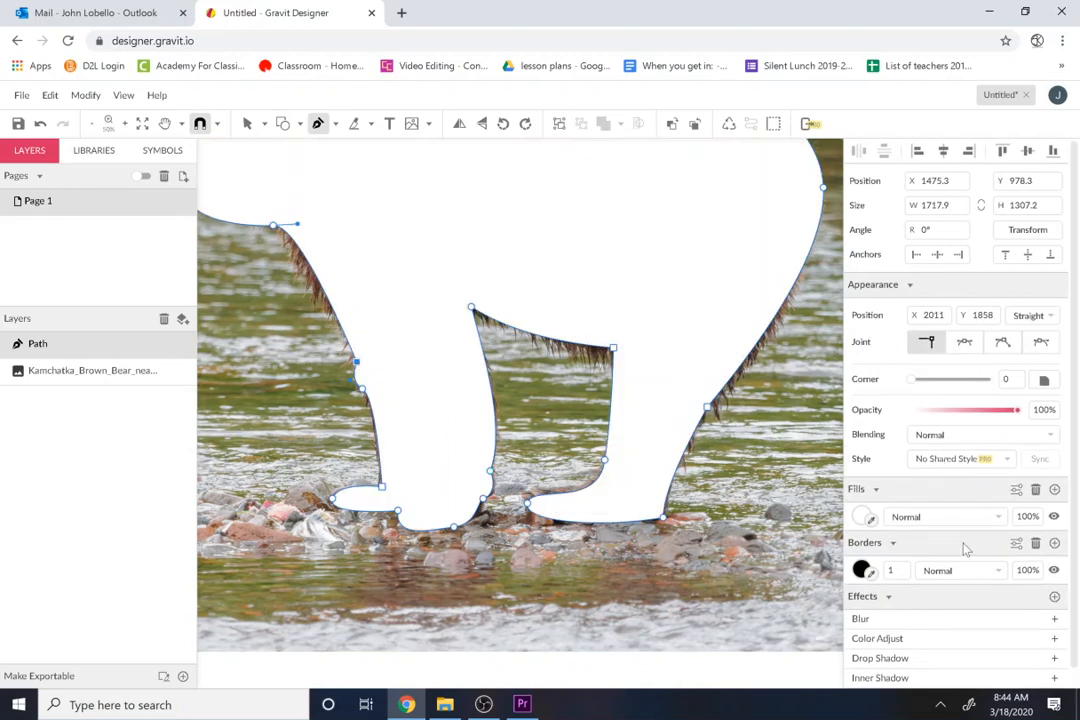
Step: Set the bear path's fill to a muted red, #B94949
click(862, 518)
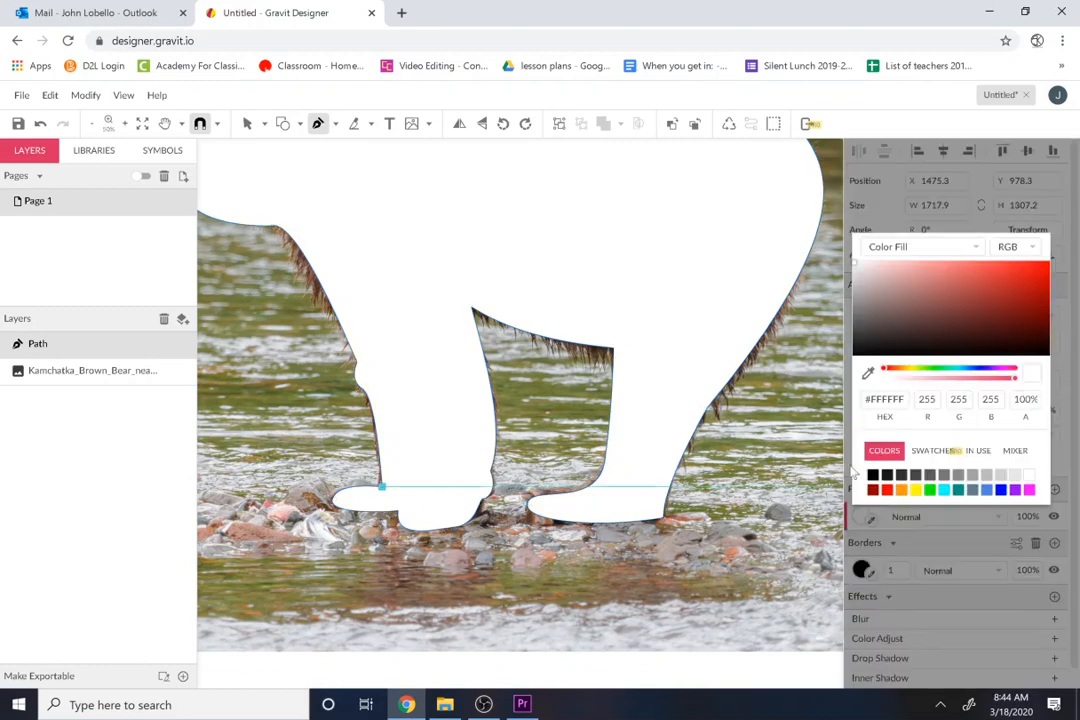
drag(920, 330, 973, 292)
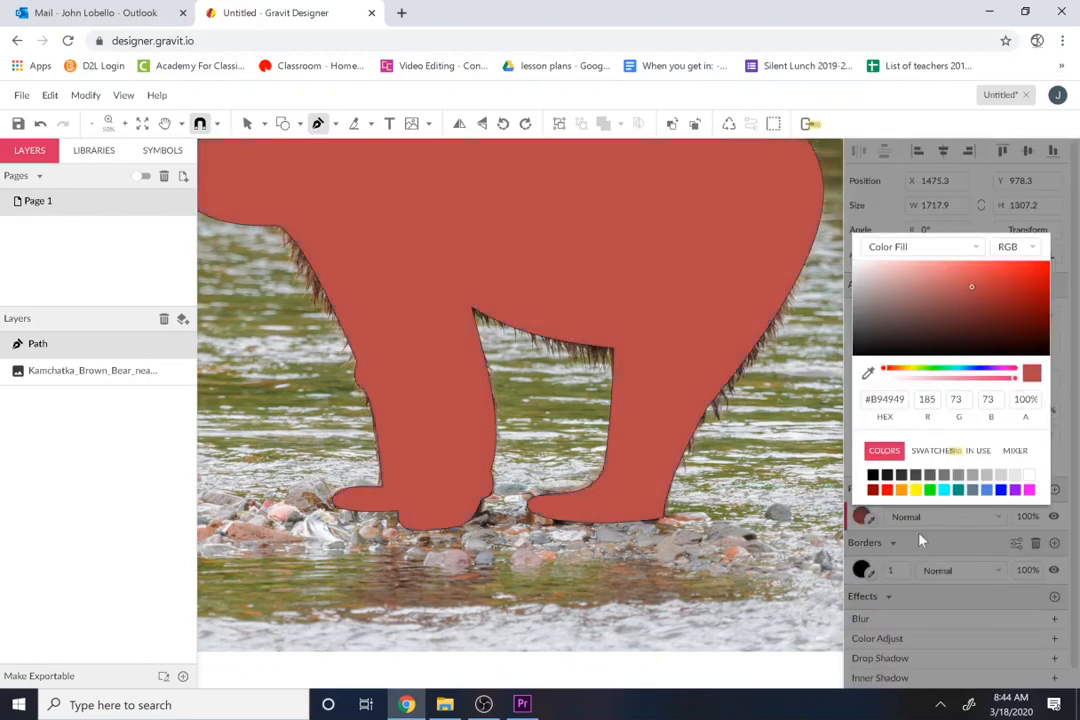
click(920, 545)
Step: Set the bear path's border colour to light grey, #C8C1C2, and its border width to 0
click(892, 548)
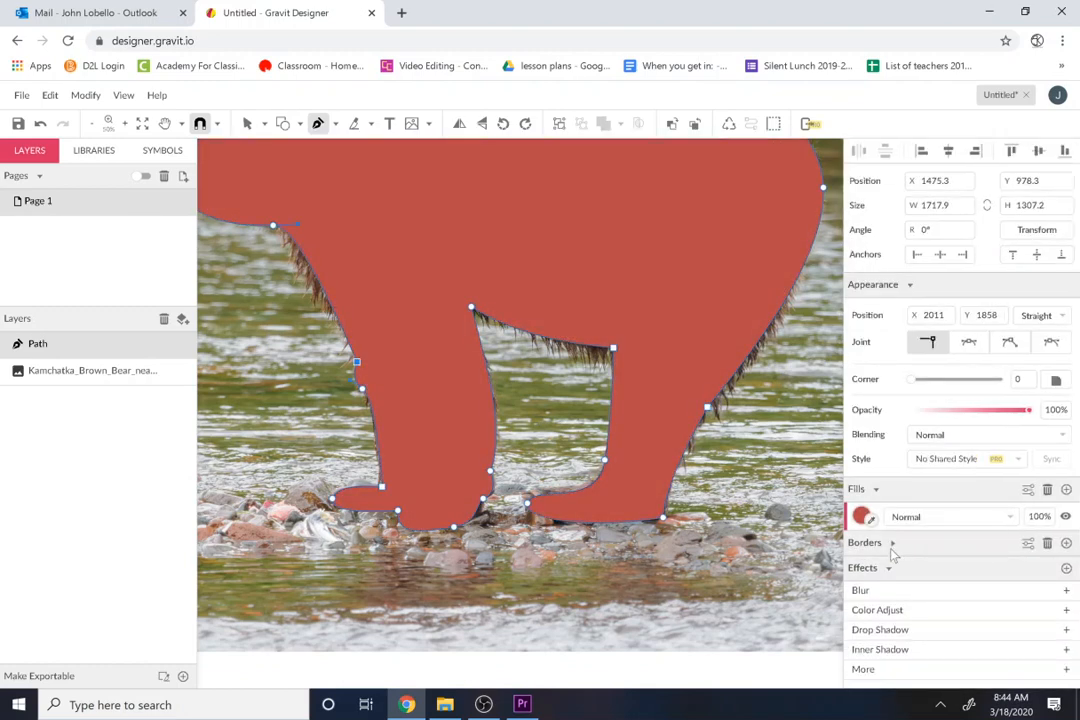
click(892, 546)
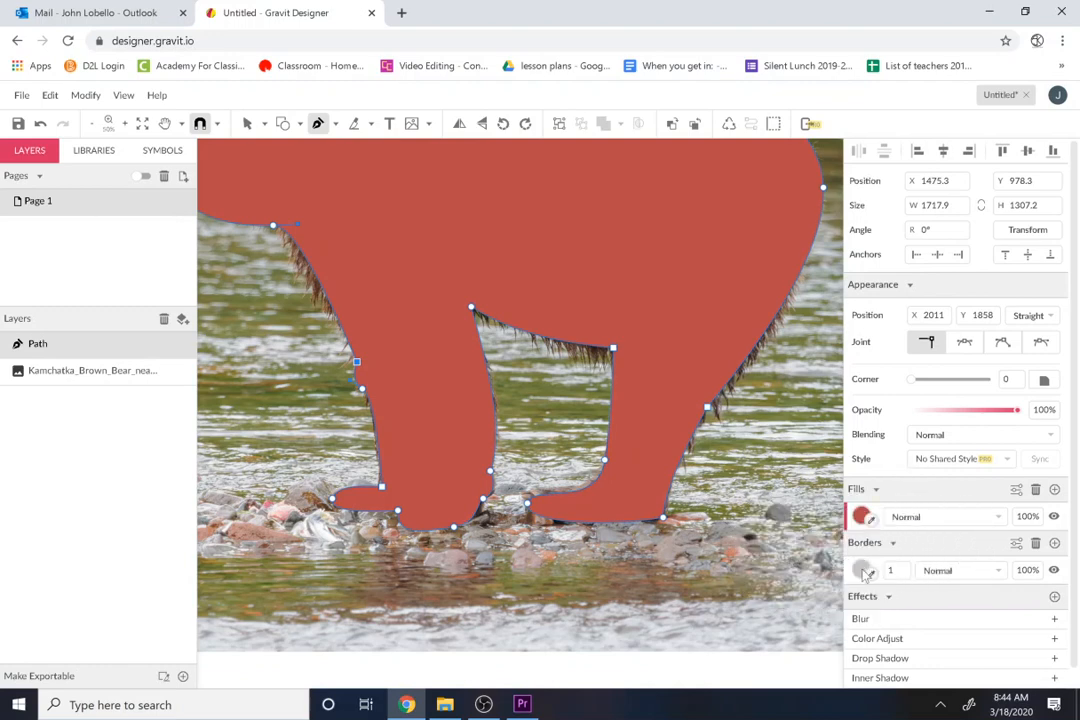
click(857, 570)
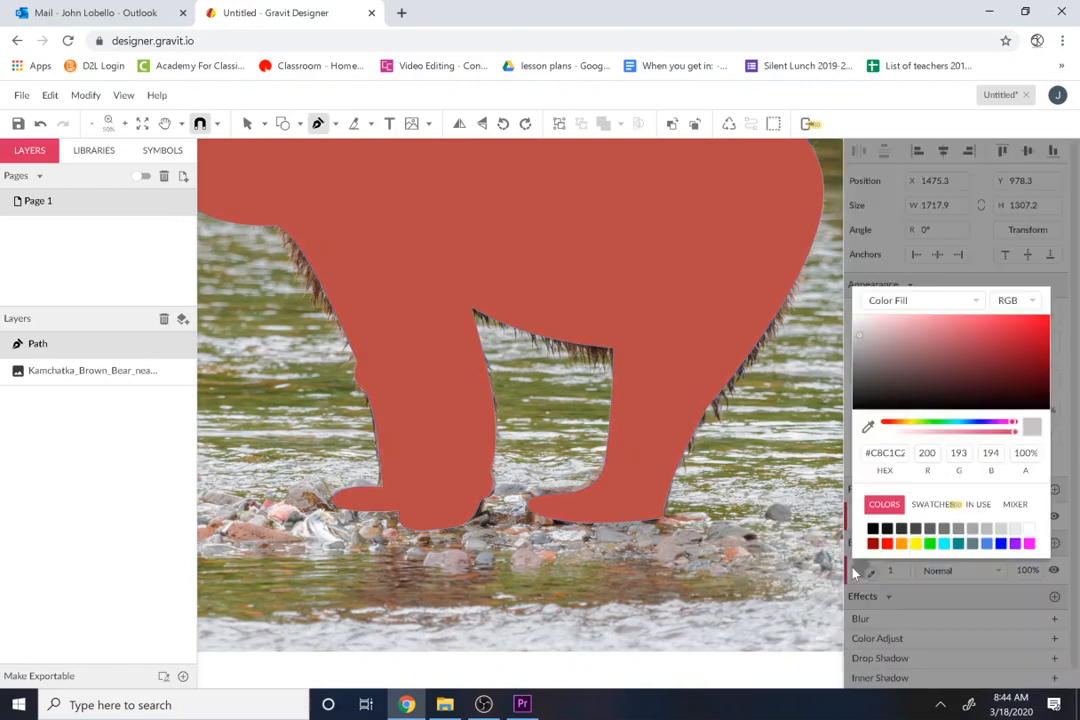
click(953, 303)
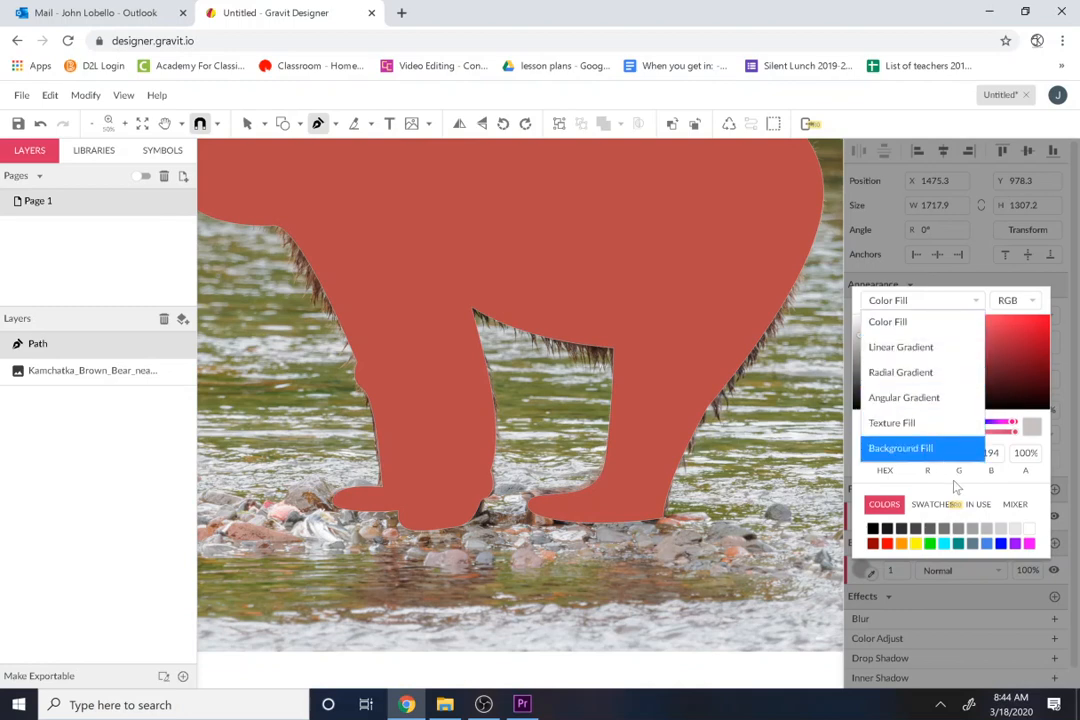
click(960, 595)
click(960, 595)
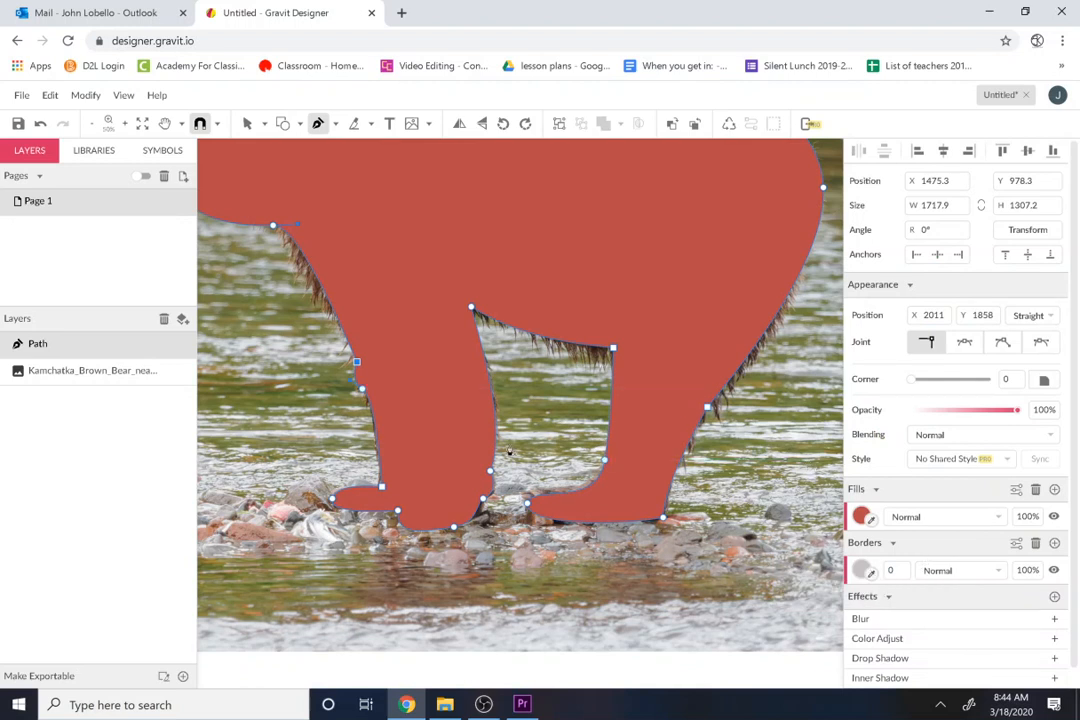
Step: Set the opacity of the bear path's fill to 50% so the photo shows through
drag(1018, 516, 1050, 519)
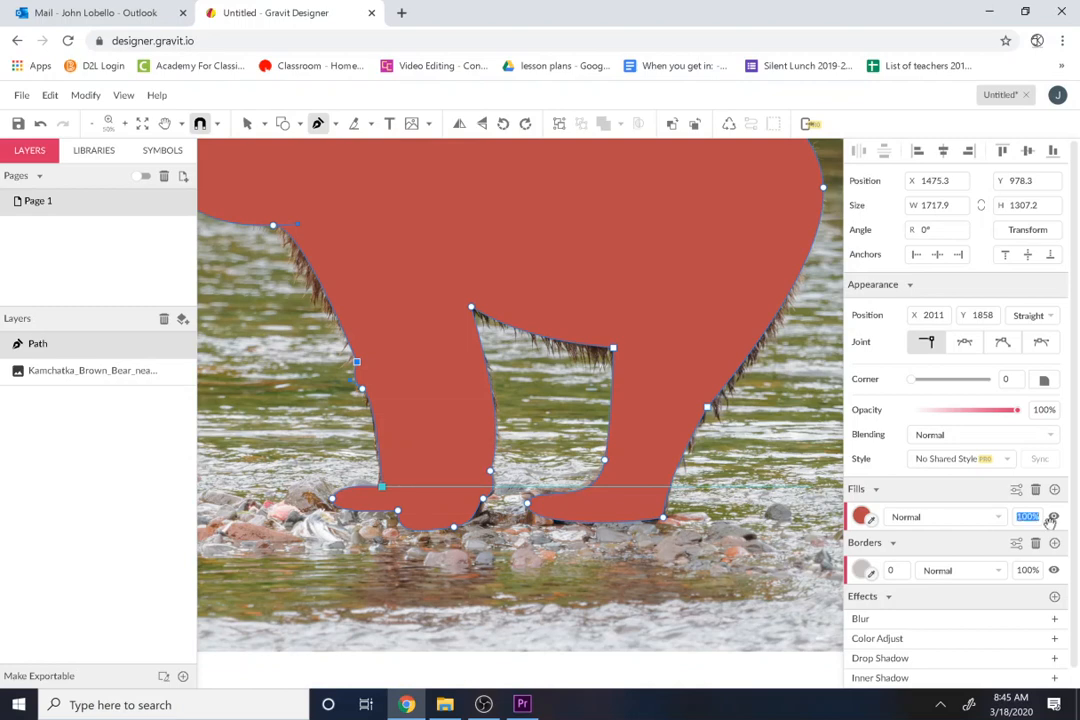
text(50)
key(Return)
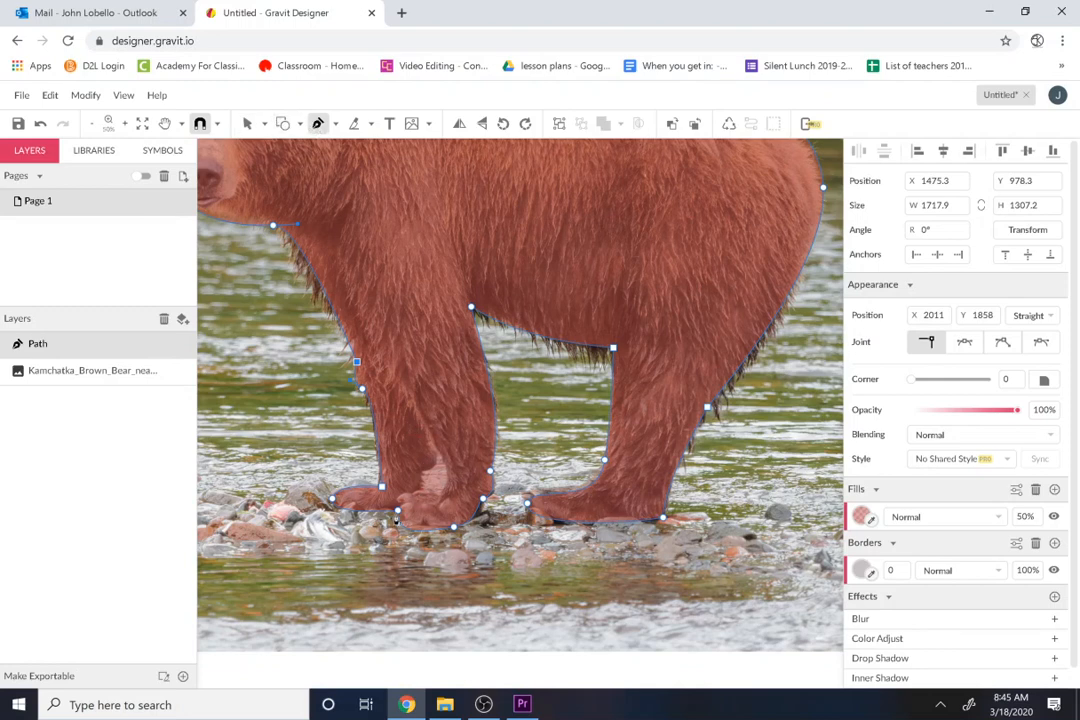
Step: Trace the gap between the two front legs and above the nearer paw as a separate closed Pen path
click(394, 517)
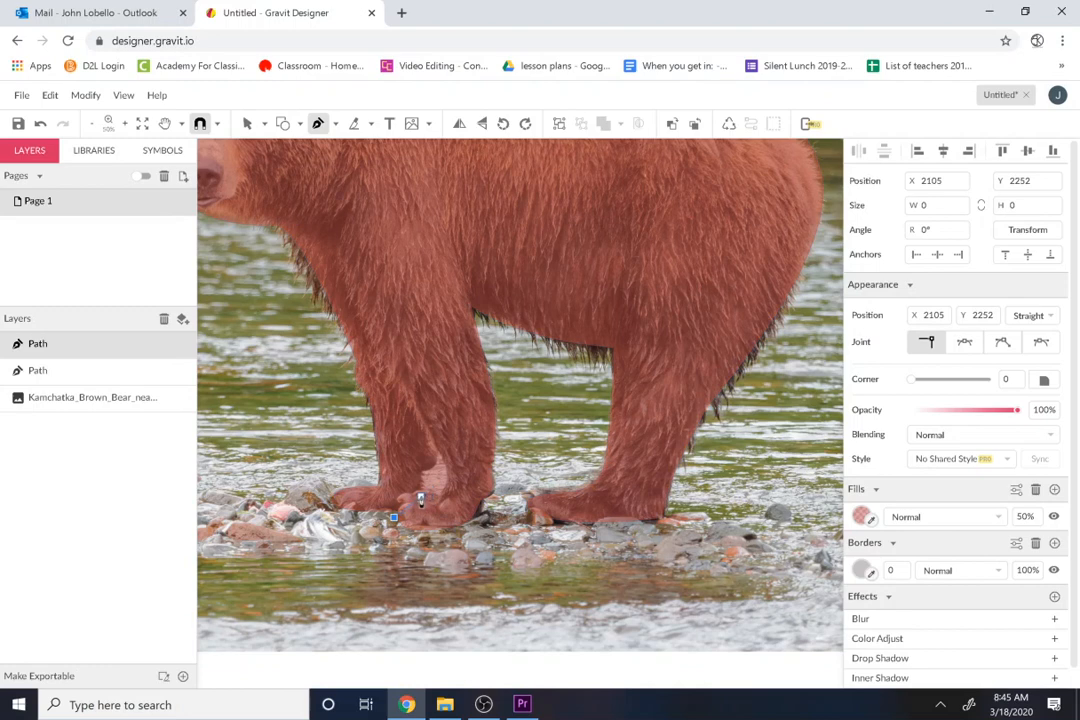
drag(446, 497, 445, 495)
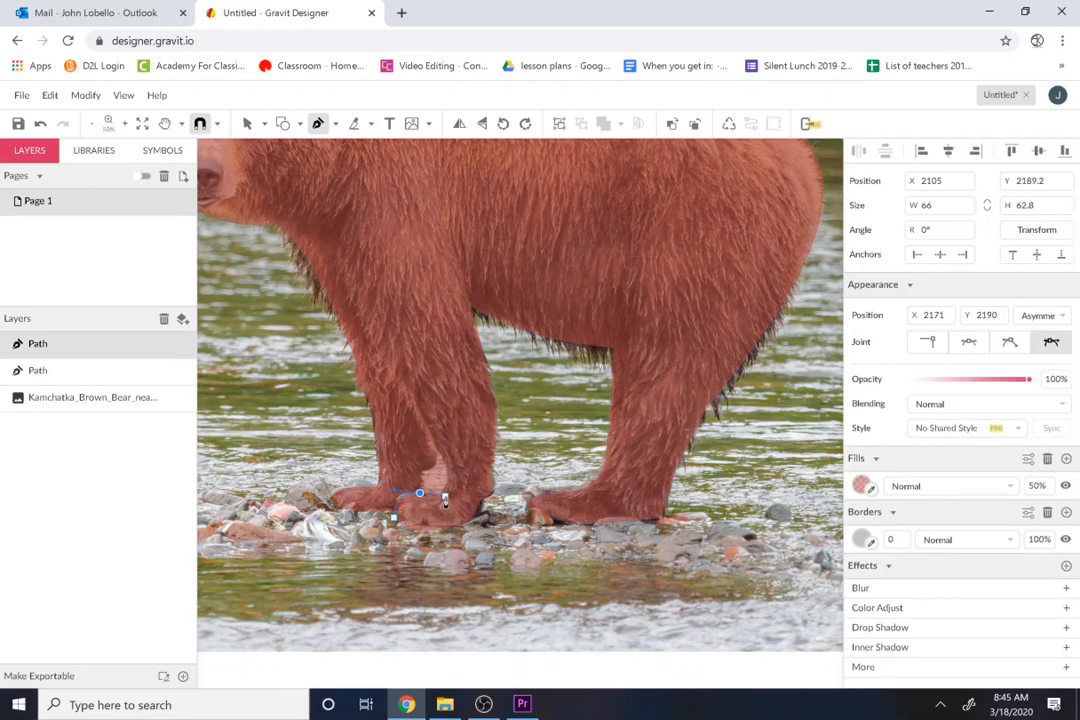
drag(435, 443, 427, 435)
click(415, 408)
drag(418, 488, 396, 550)
key(Escape)
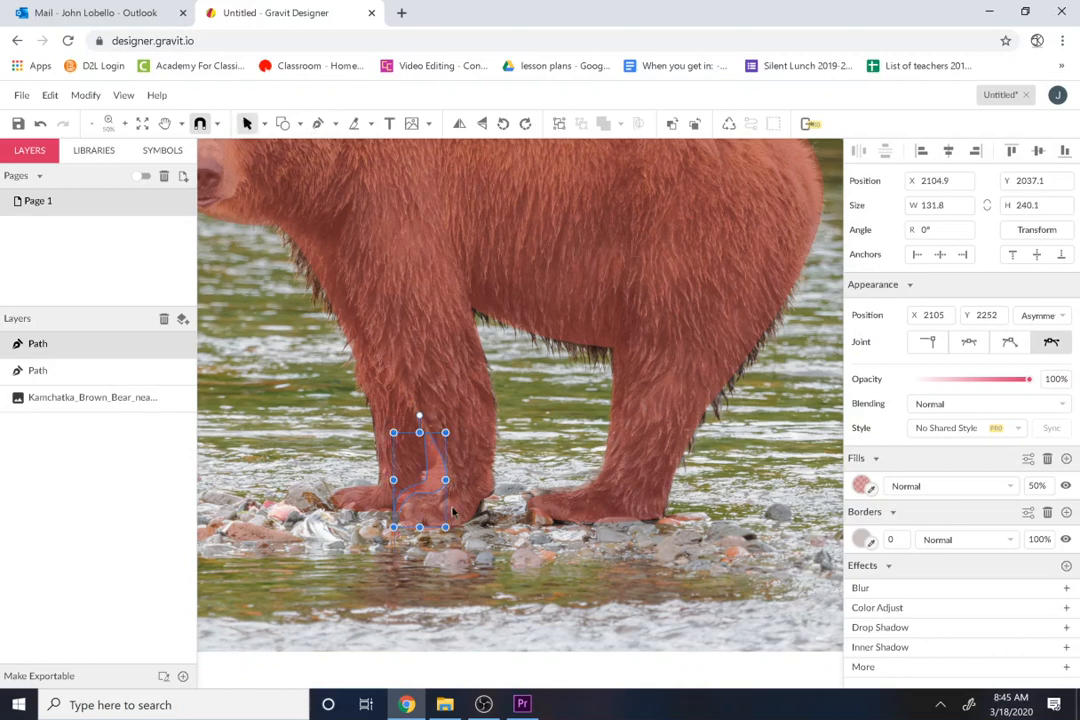
Step: Fill the leg-gap shape with bright green, #00FF00
click(861, 486)
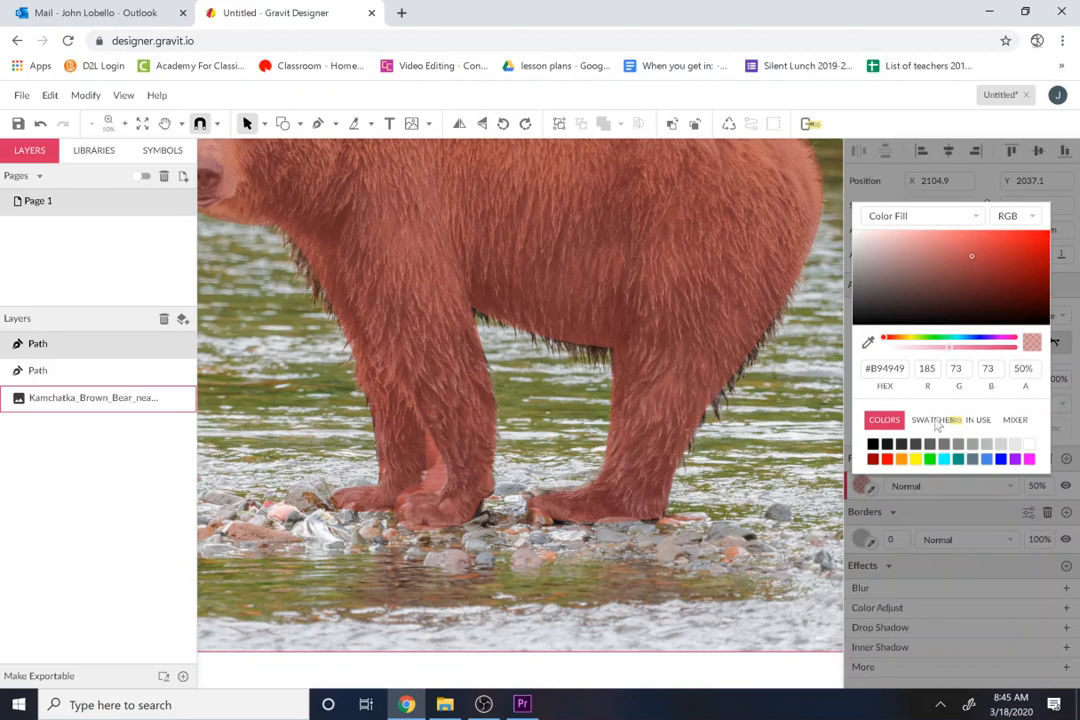
click(930, 458)
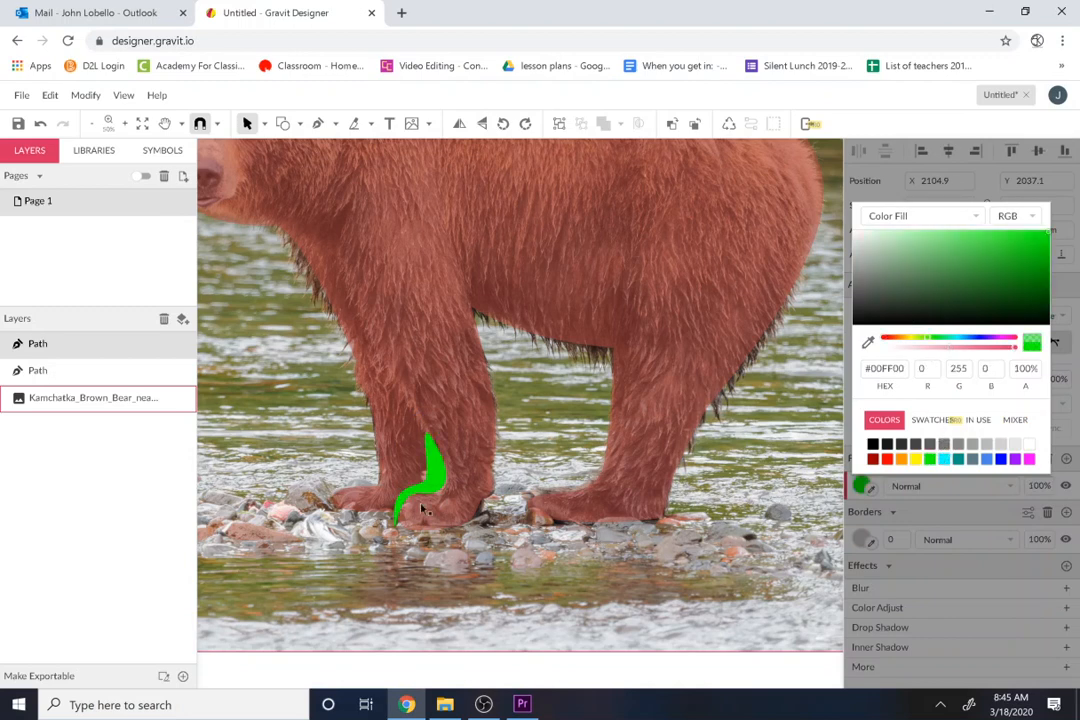
click(247, 123)
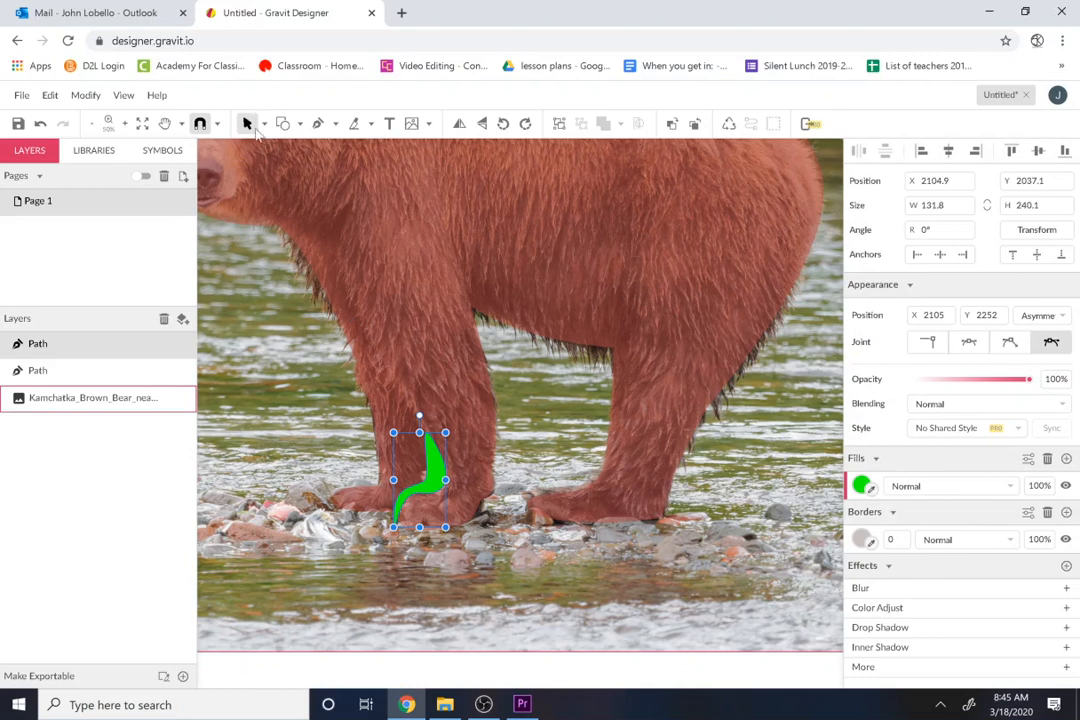
Step: Delete the brown bear reference photo from behind the traced shapes
click(409, 363)
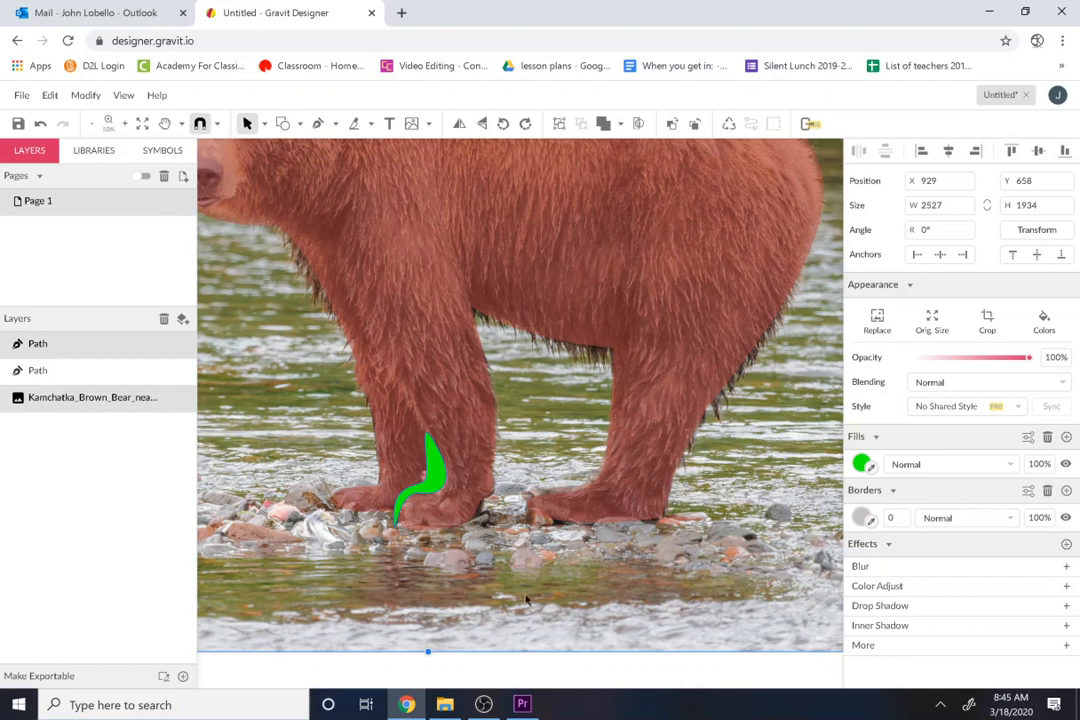
click(374, 673)
click(357, 636)
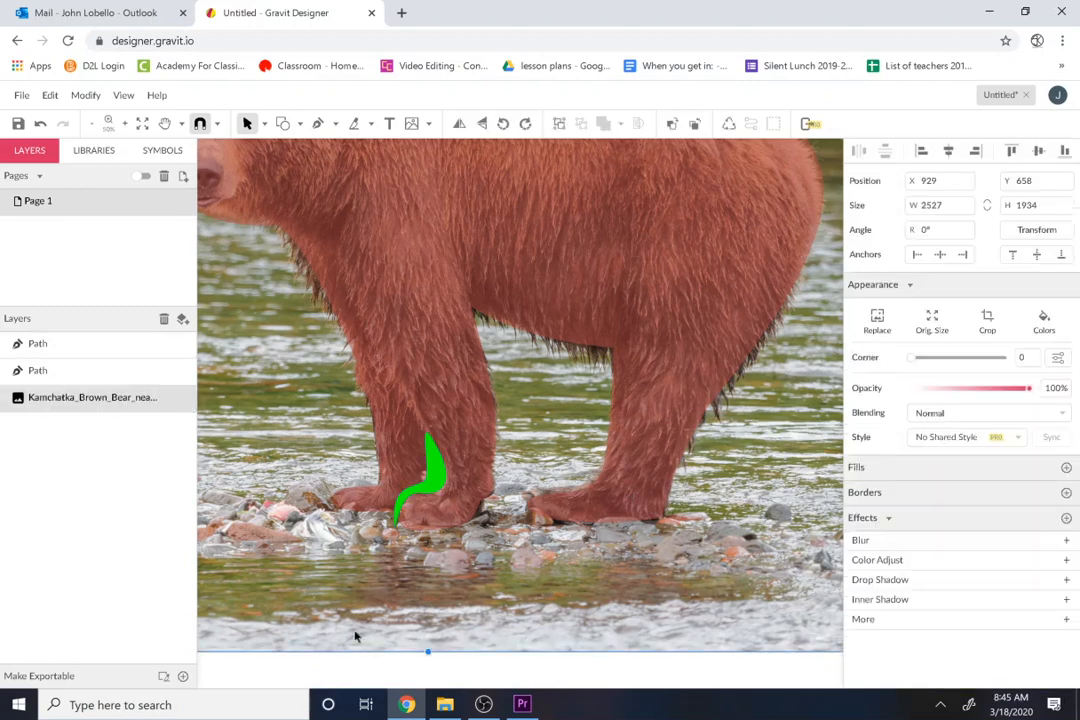
key(Delete)
Step: Subtract the green leg-gap shape from the bear silhouette and clear the selection
click(422, 481)
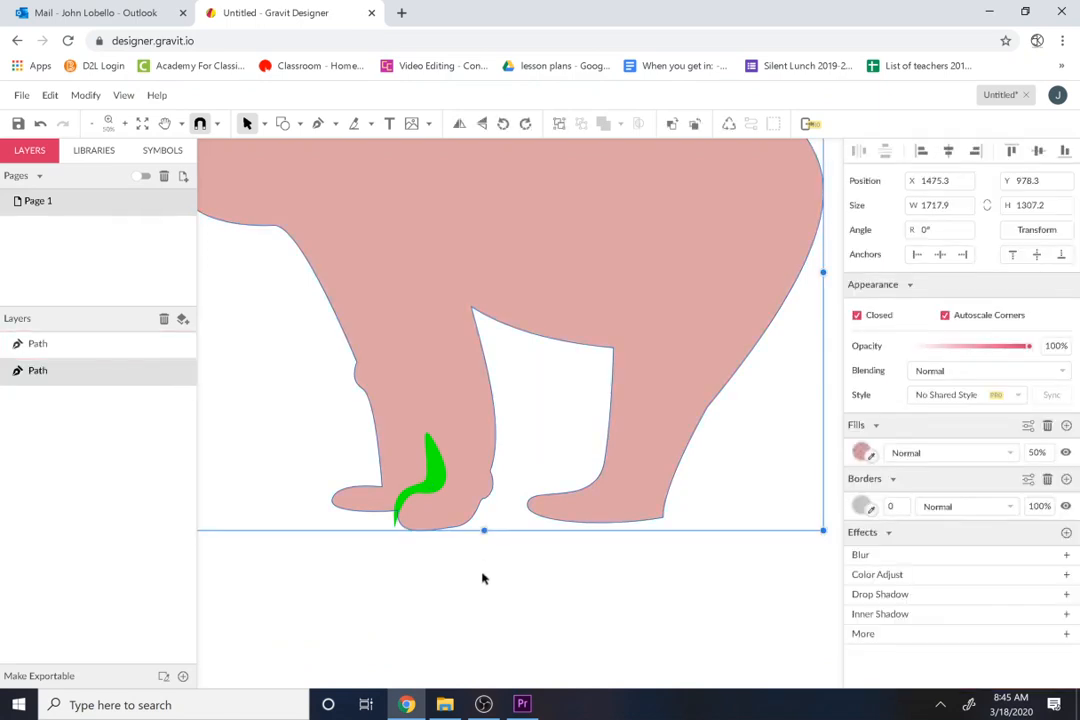
click(482, 578)
click(375, 492)
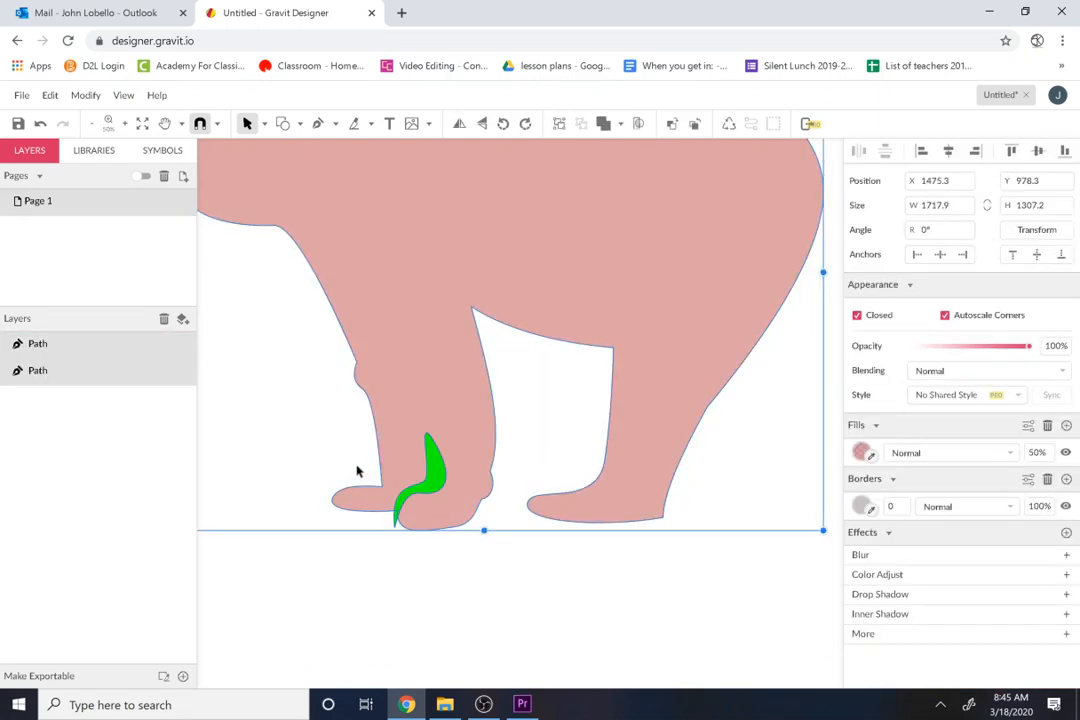
click(620, 124)
click(645, 168)
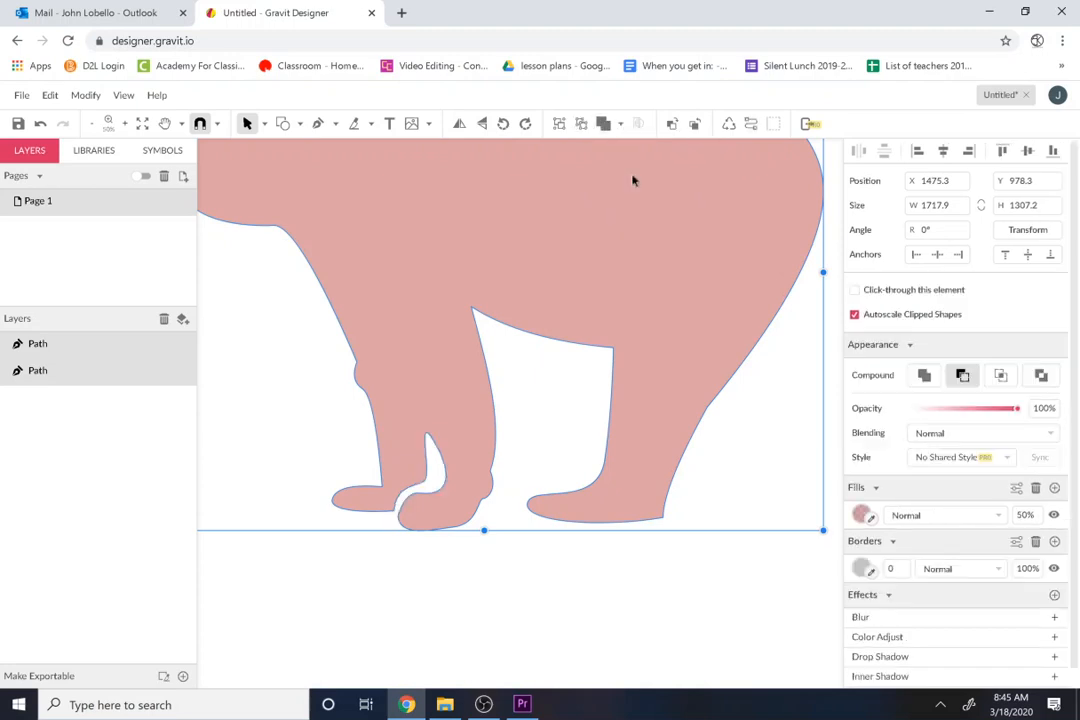
click(535, 550)
Step: Move the bear path's anchor where the nearer front leg meets the belly slightly down
key(z)
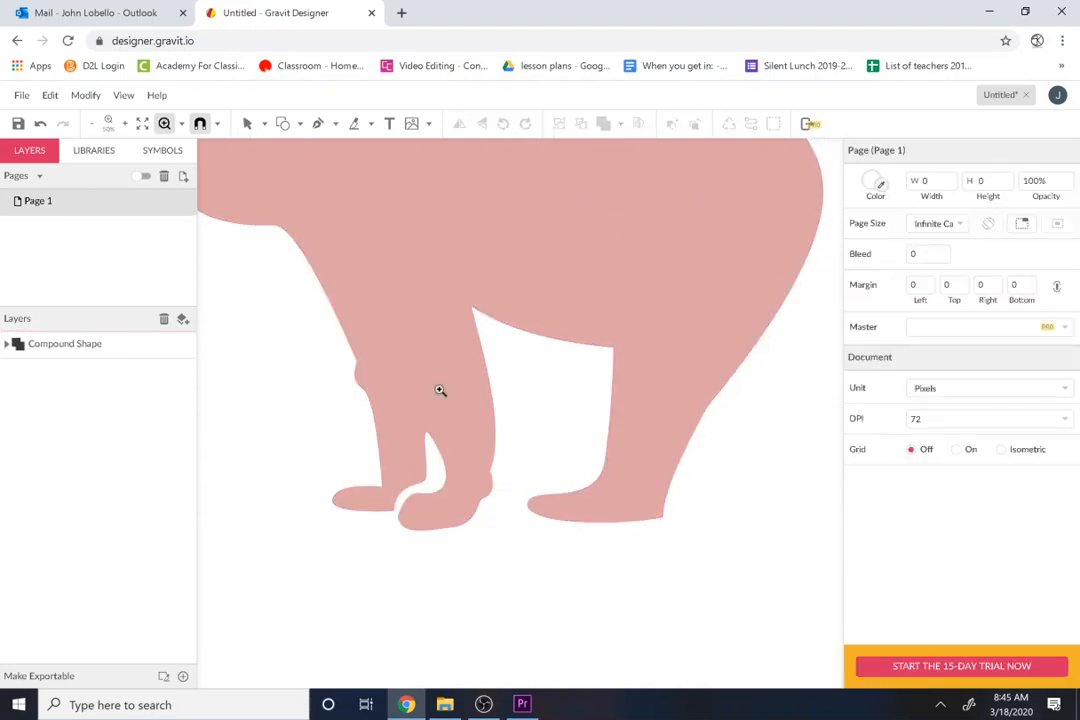
alt+click(440, 390)
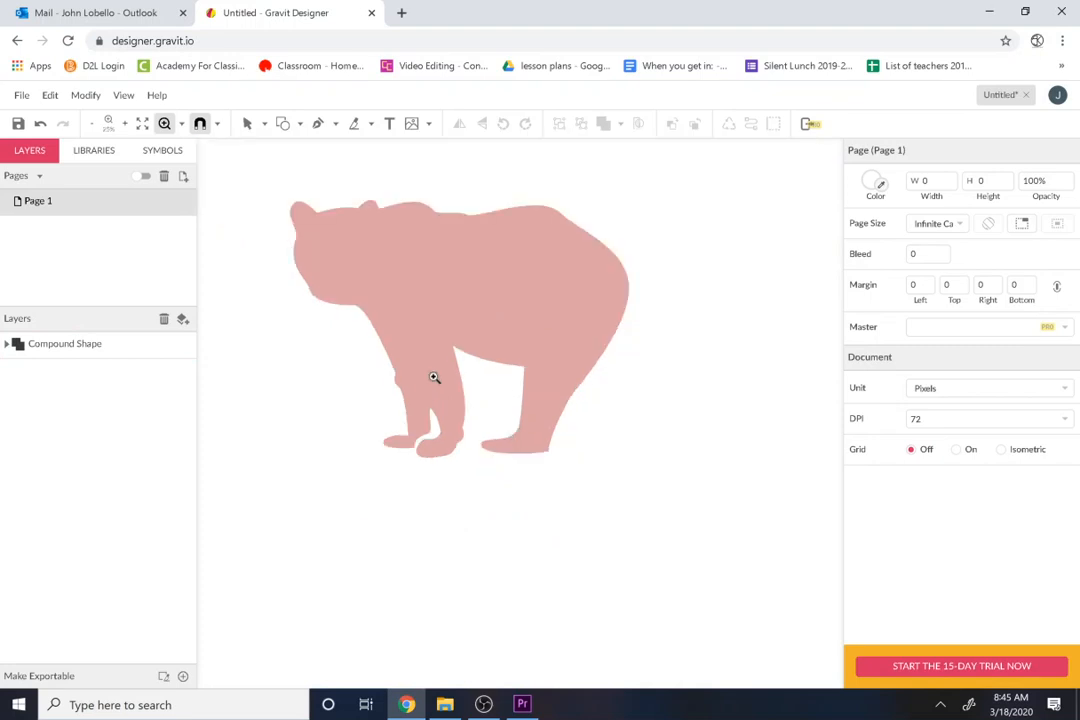
drag(408, 328, 484, 482)
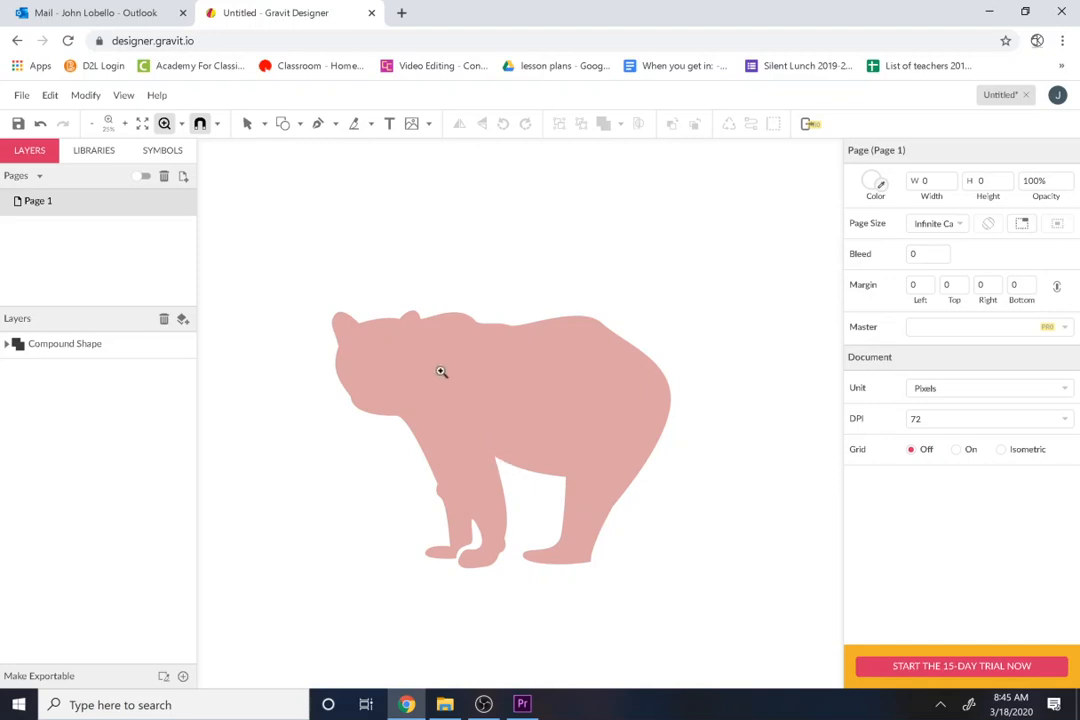
click(246, 123)
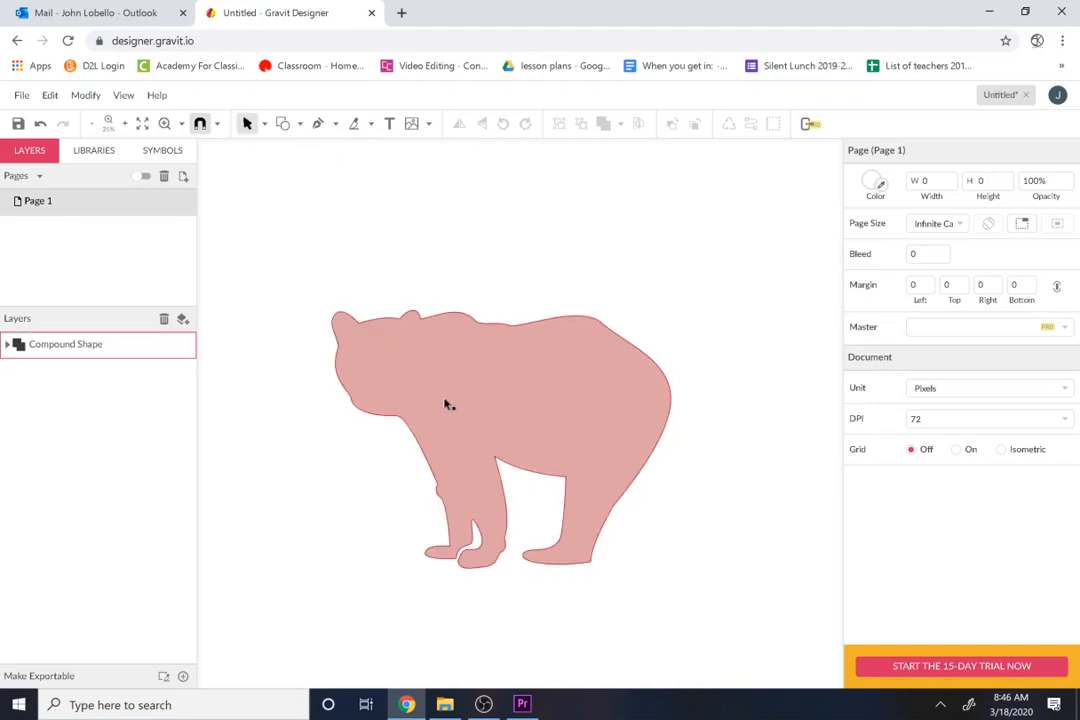
double_click(466, 426)
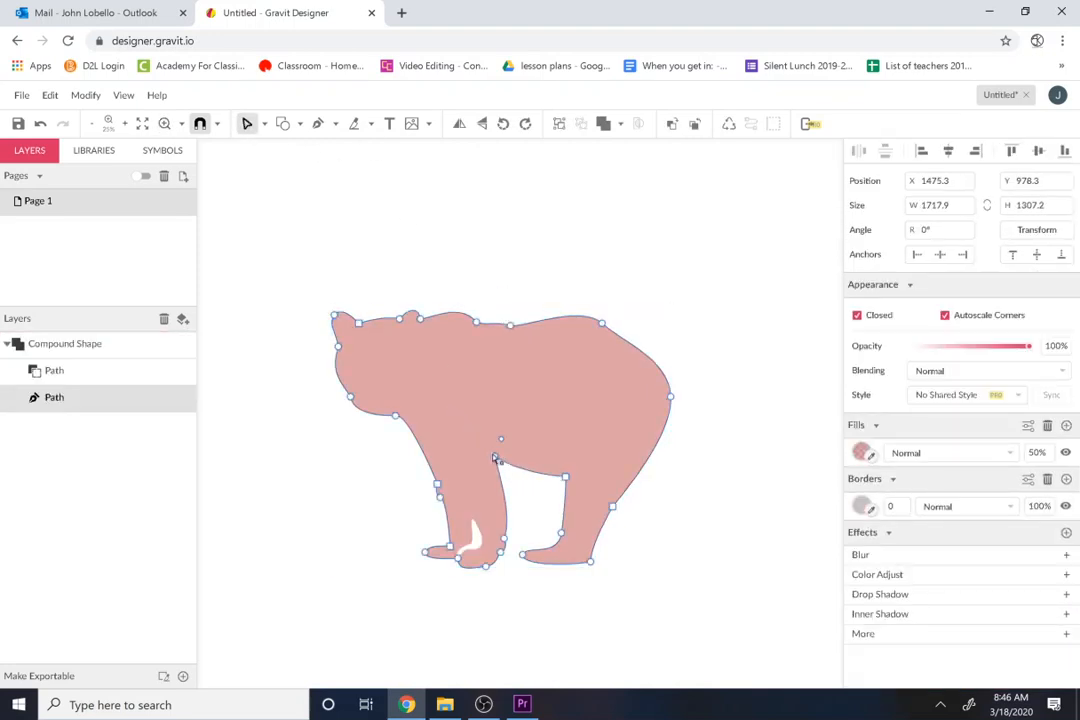
drag(496, 459, 501, 466)
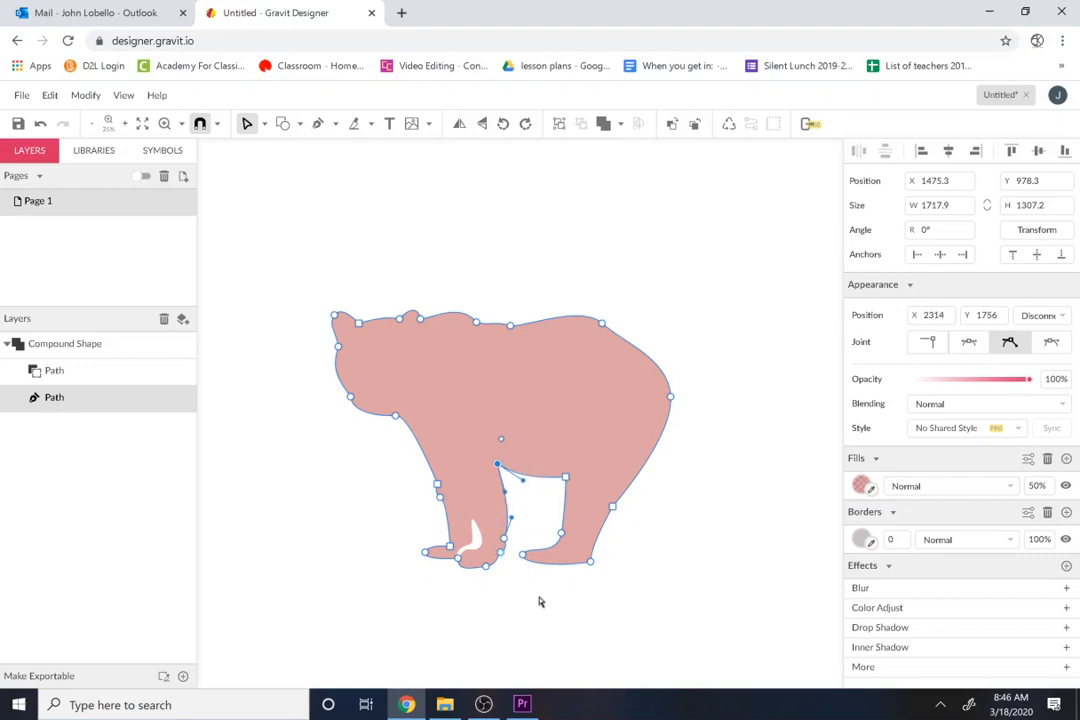
click(540, 601)
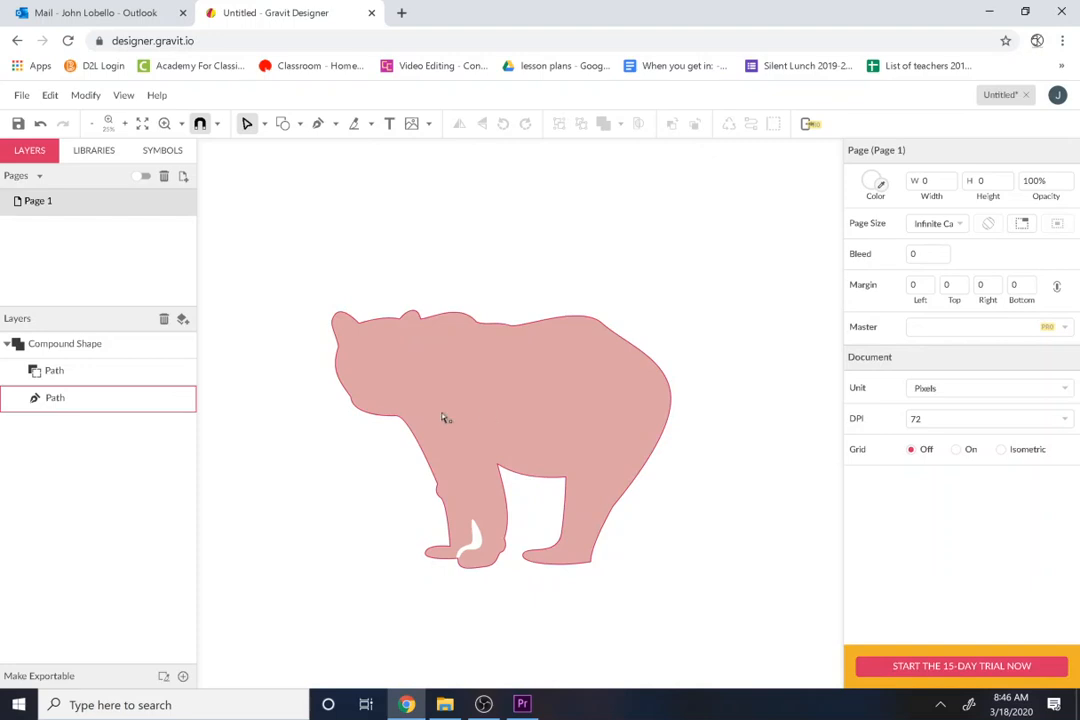
Step: Write the letters BEAR across the bear's body with the Freehand tool
click(371, 124)
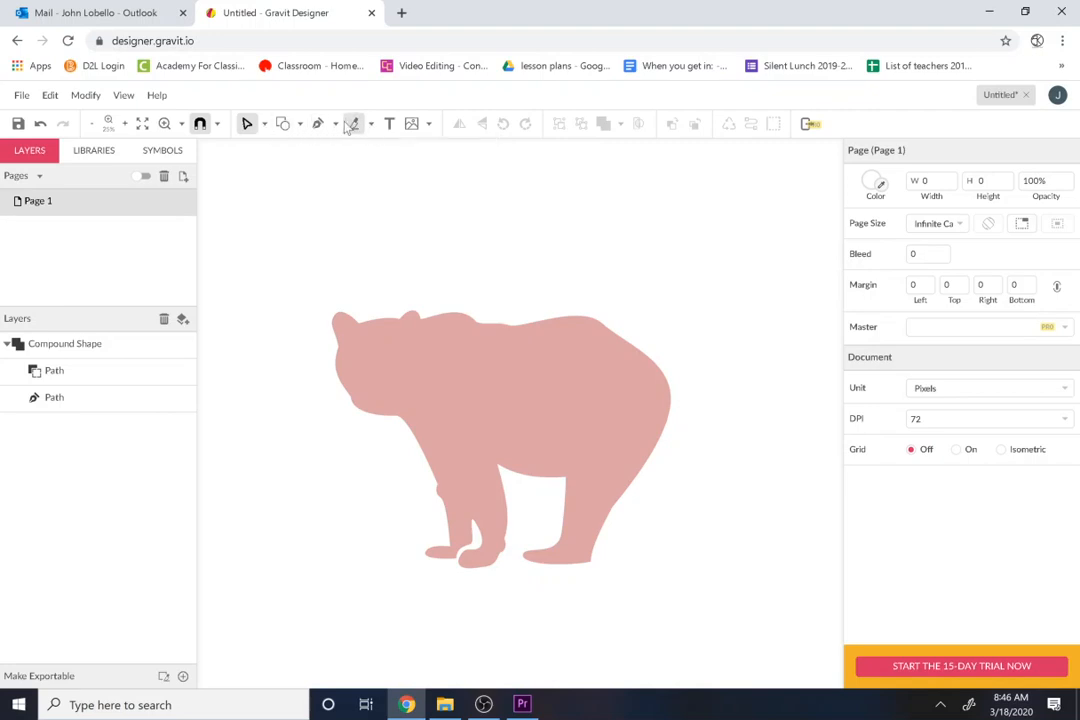
click(336, 124)
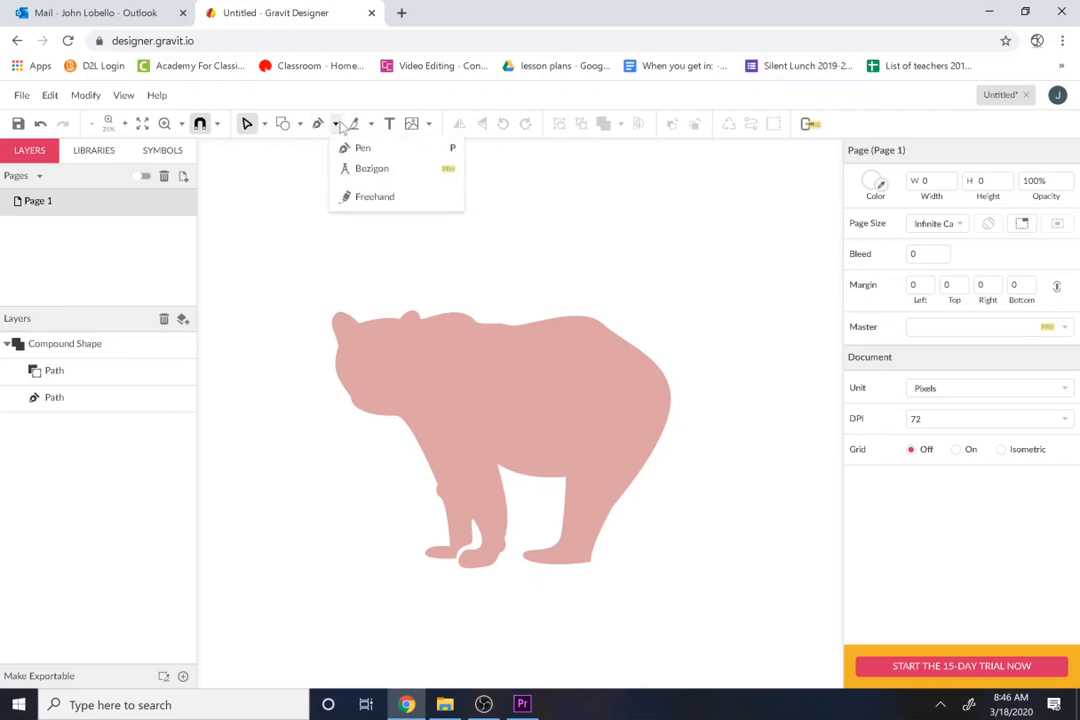
click(360, 197)
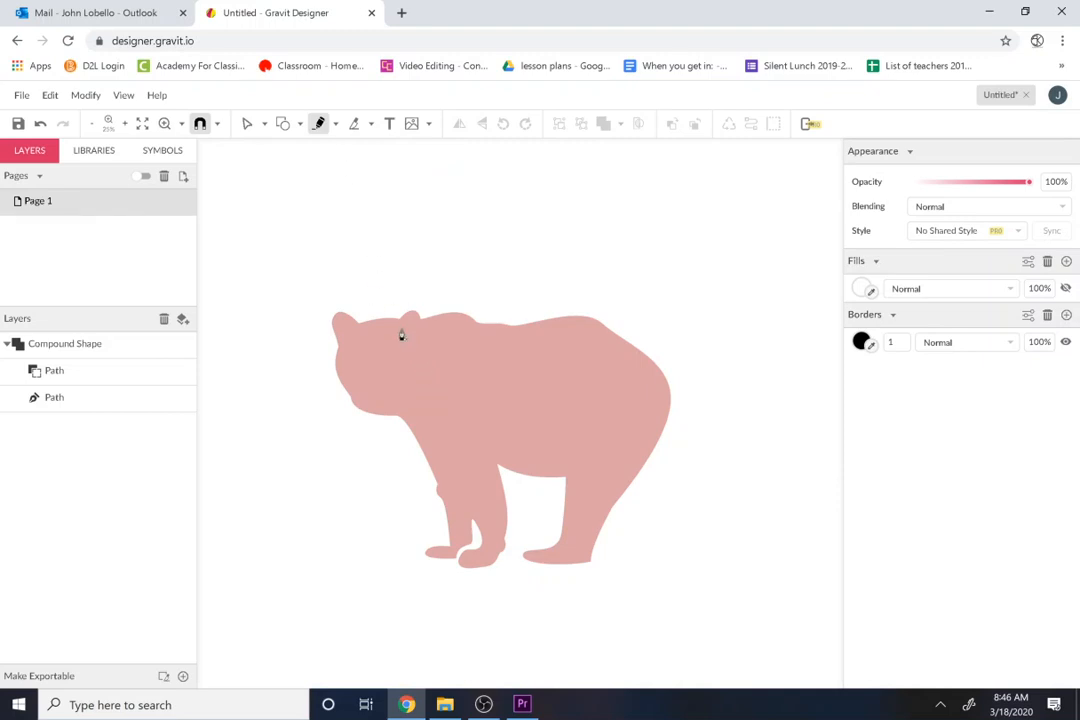
mouse_move(407, 340)
mouse_down()
mouse_move(454, 472)
mouse_move(407, 342)
mouse_move(436, 330)
mouse_move(452, 341)
mouse_move(451, 374)
mouse_move(422, 393)
mouse_move(455, 383)
mouse_move(479, 407)
mouse_move(451, 462)
mouse_up()
mouse_move(475, 340)
mouse_down()
mouse_move(505, 463)
mouse_move(552, 470)
mouse_up()
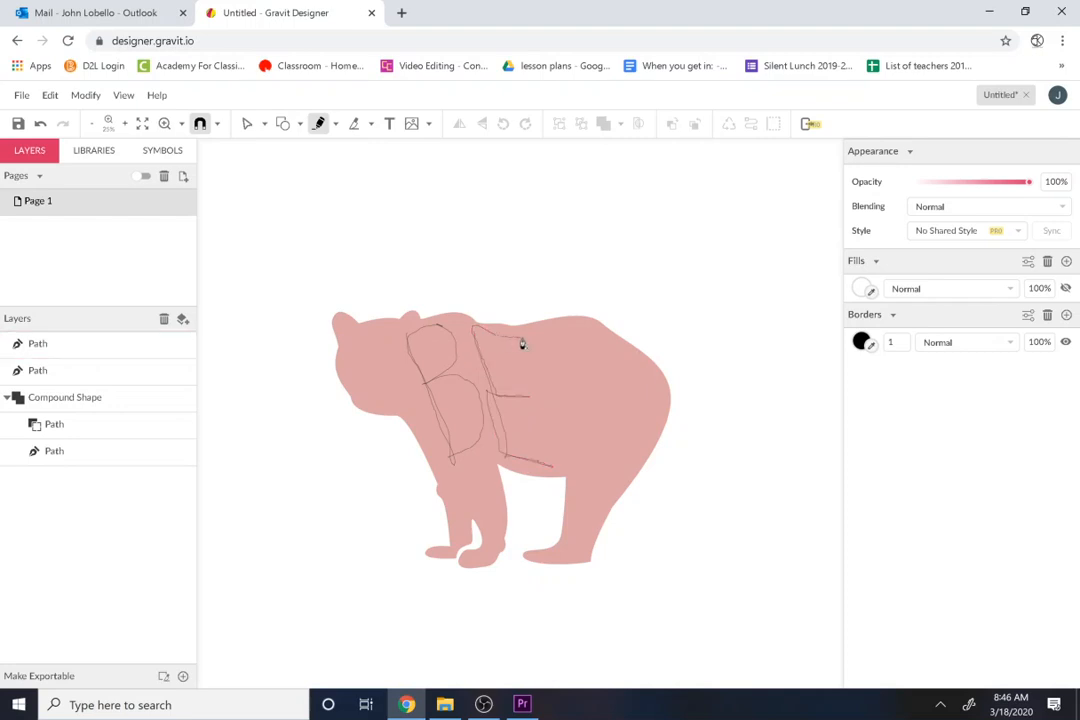
click(535, 399)
mouse_move(561, 477)
mouse_down()
mouse_move(556, 354)
mouse_move(588, 420)
mouse_move(596, 476)
mouse_move(596, 442)
mouse_move(564, 424)
mouse_move(605, 446)
mouse_move(595, 368)
mouse_up()
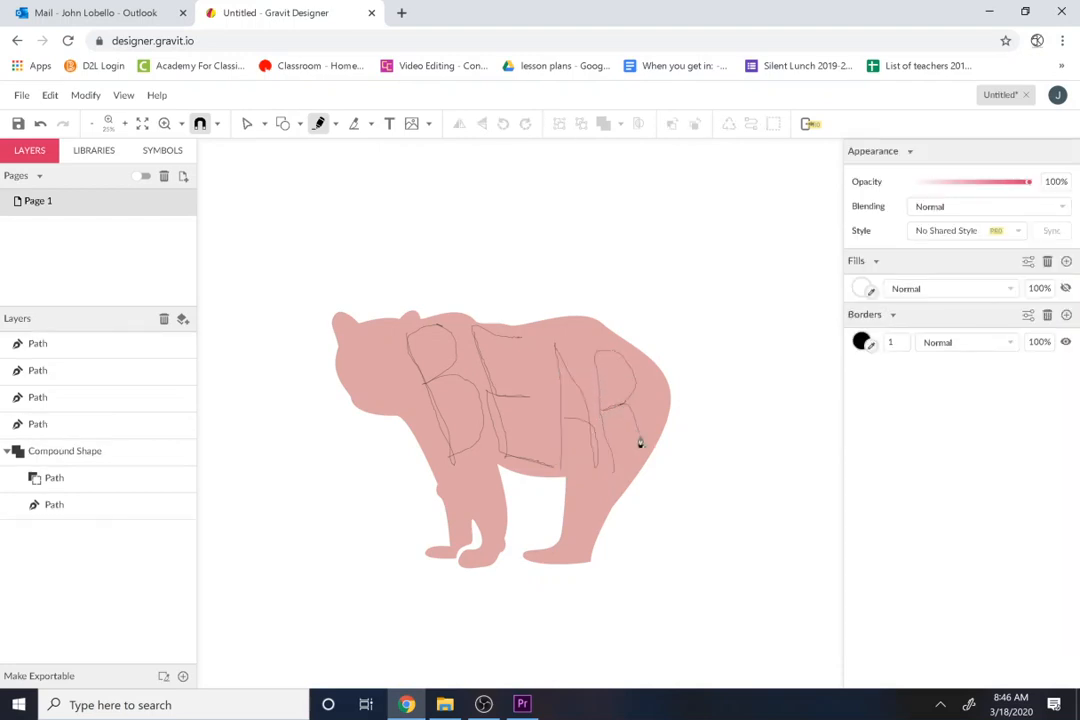
drag(642, 452, 642, 450)
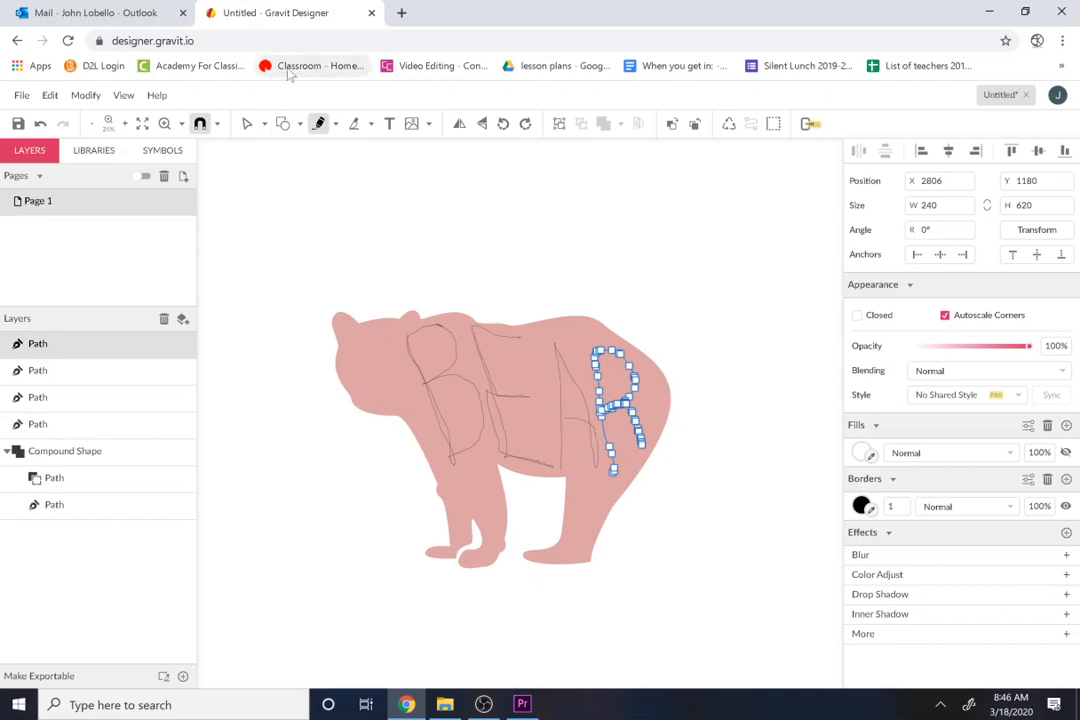
Step: Start a Pen path above the neck and run it diagonally down in front of the letter B to the lower shoulder
click(335, 124)
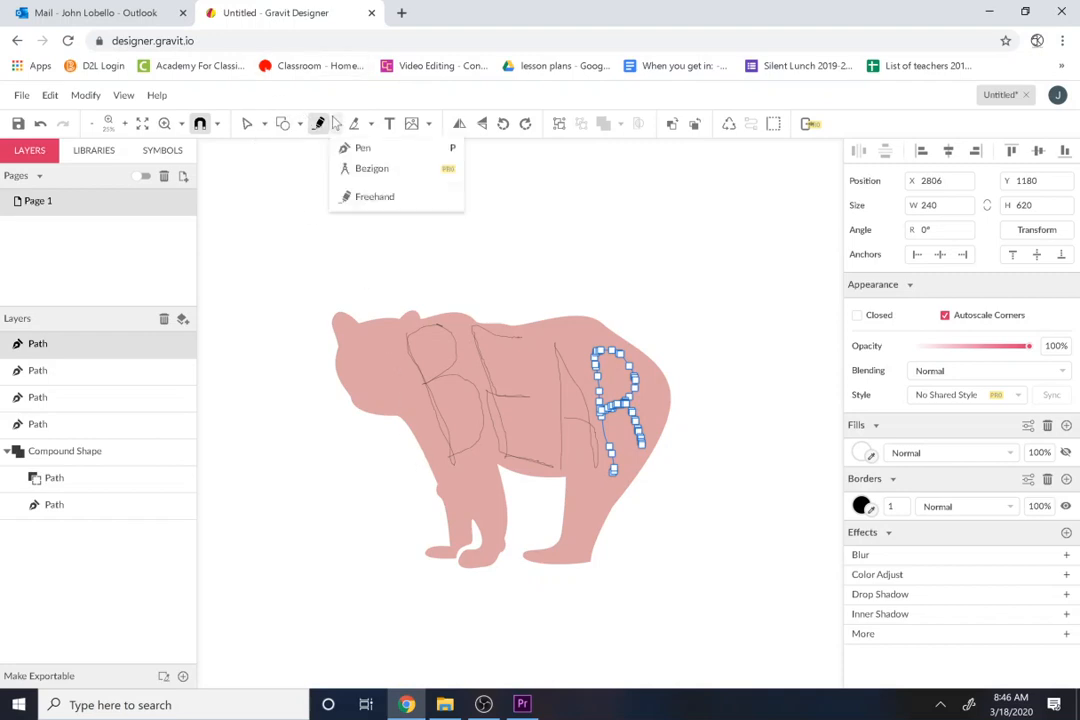
click(344, 138)
click(336, 124)
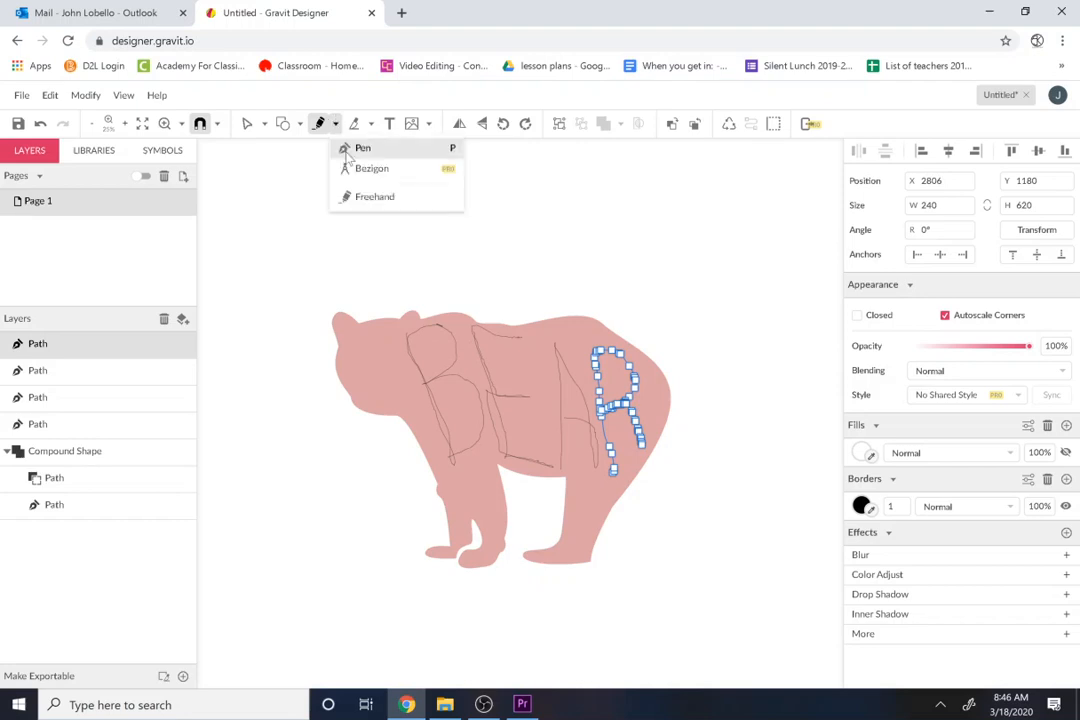
click(343, 150)
drag(388, 297, 440, 515)
drag(427, 472, 391, 490)
key(ctrl+z)
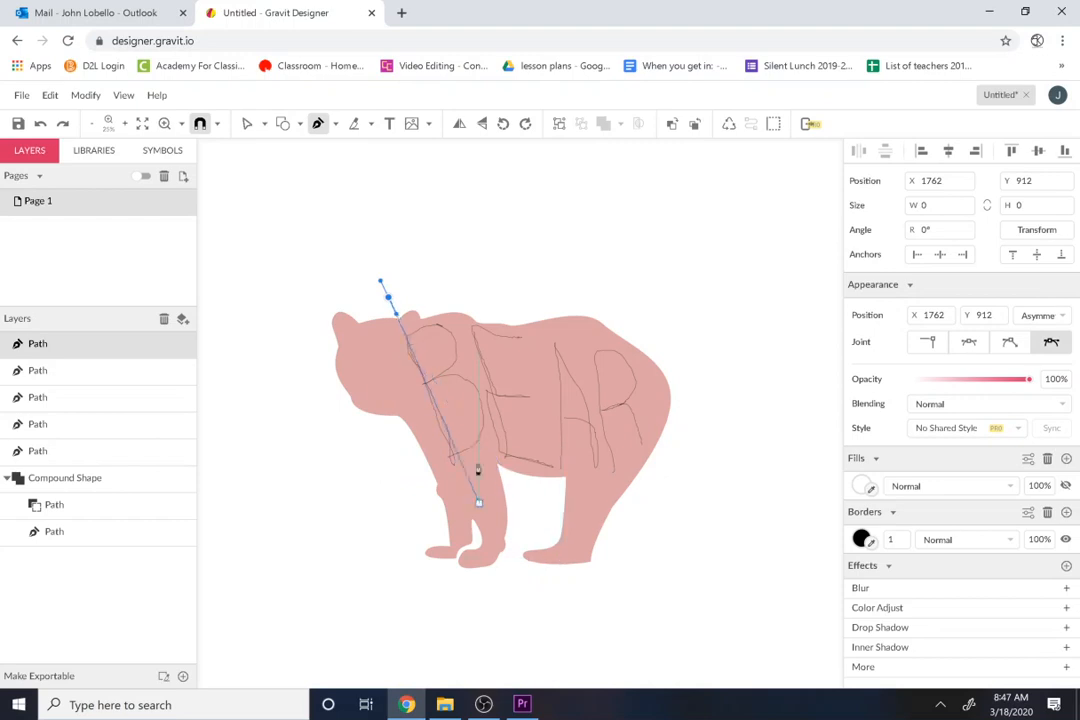
click(445, 461)
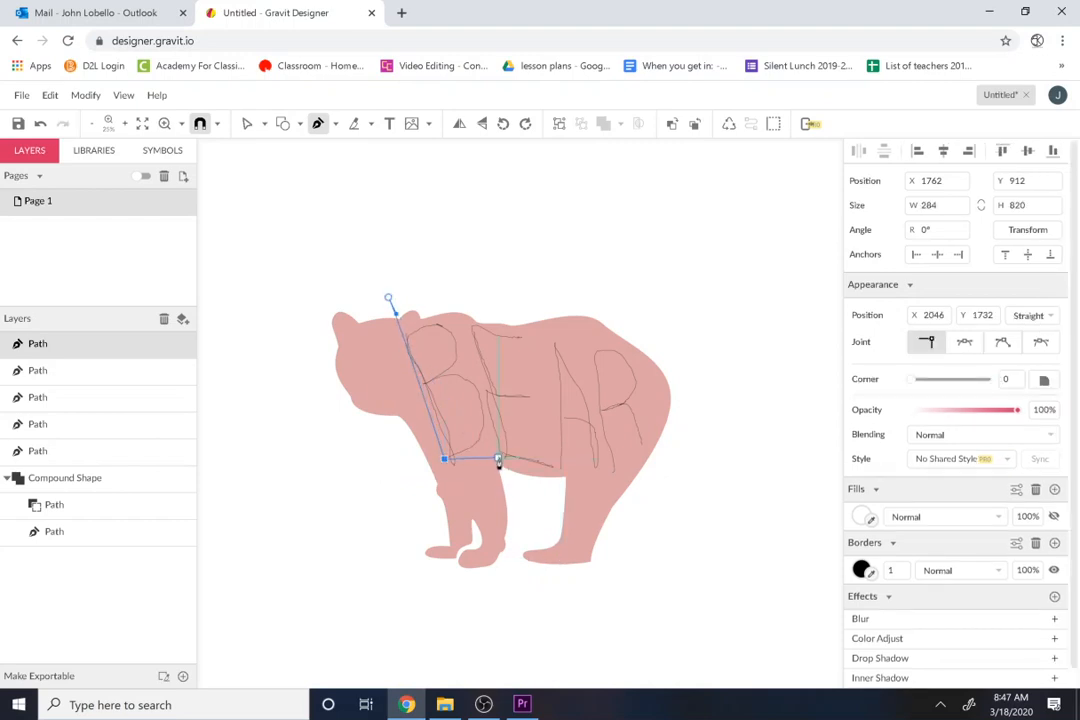
Step: Continue the path across the top of the front leg, return beneath it to the chest, and close it at its start above the neck
drag(503, 468, 511, 488)
click(434, 467)
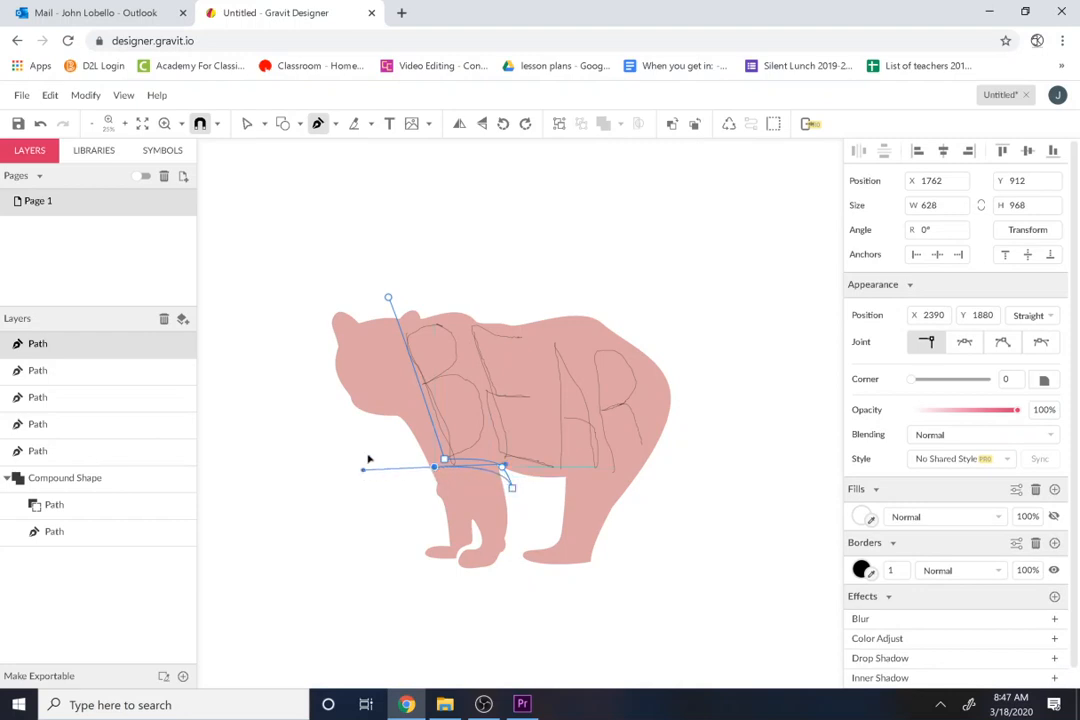
click(399, 382)
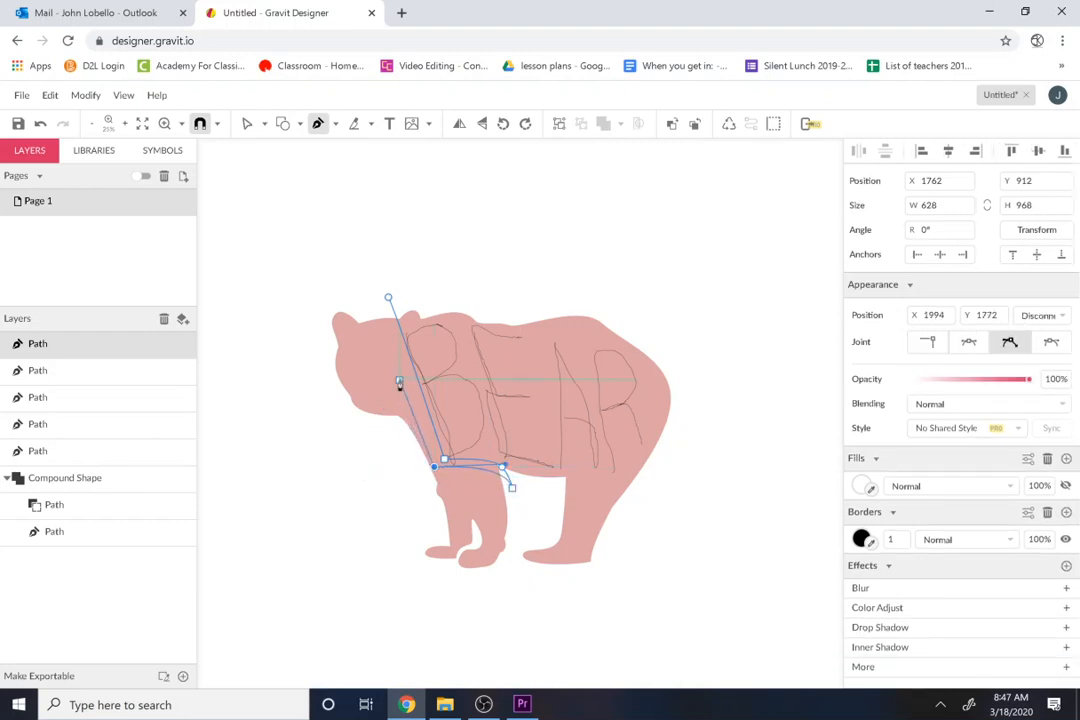
click(389, 299)
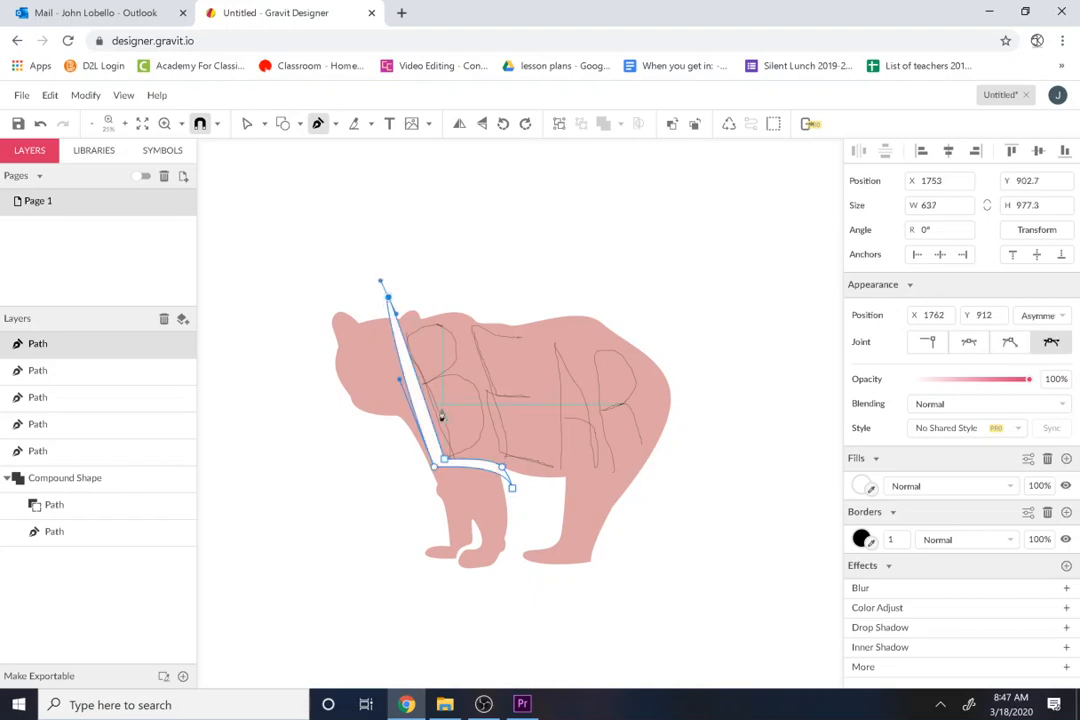
Step: Adjust the strip's corner at the chest, and move its pointed end at the belly slightly up to shorten it
click(436, 467)
drag(441, 467, 437, 466)
click(247, 131)
drag(512, 489, 509, 481)
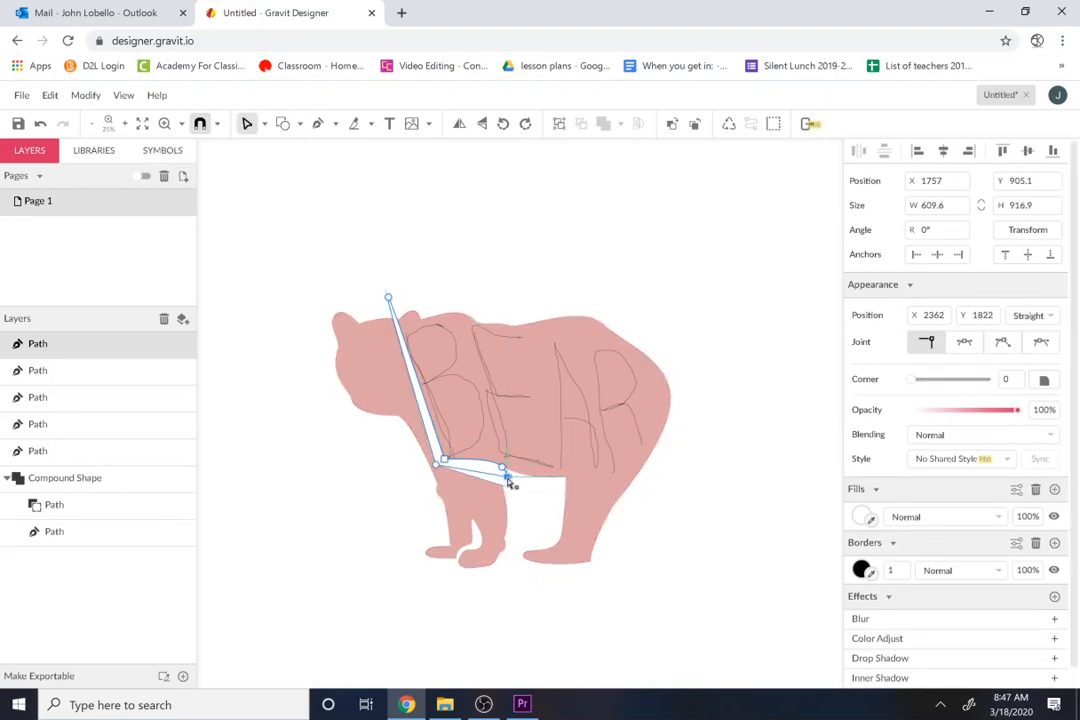
Step: Subtract the neck-and-leg strip from the bear's body shape
click(458, 497)
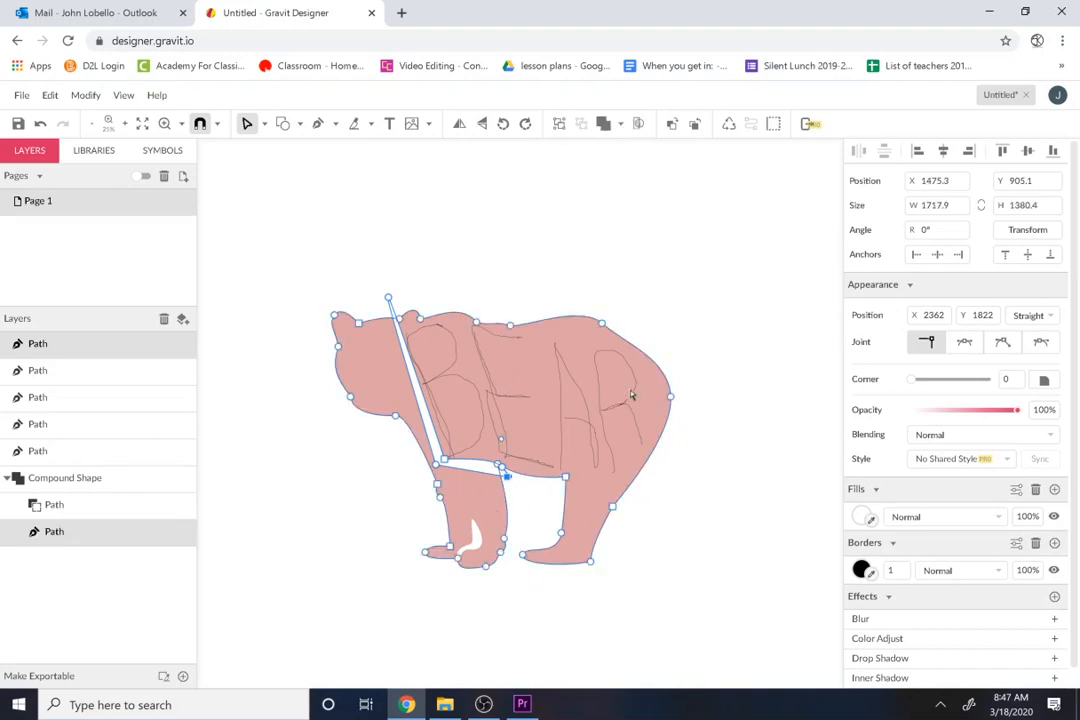
click(620, 123)
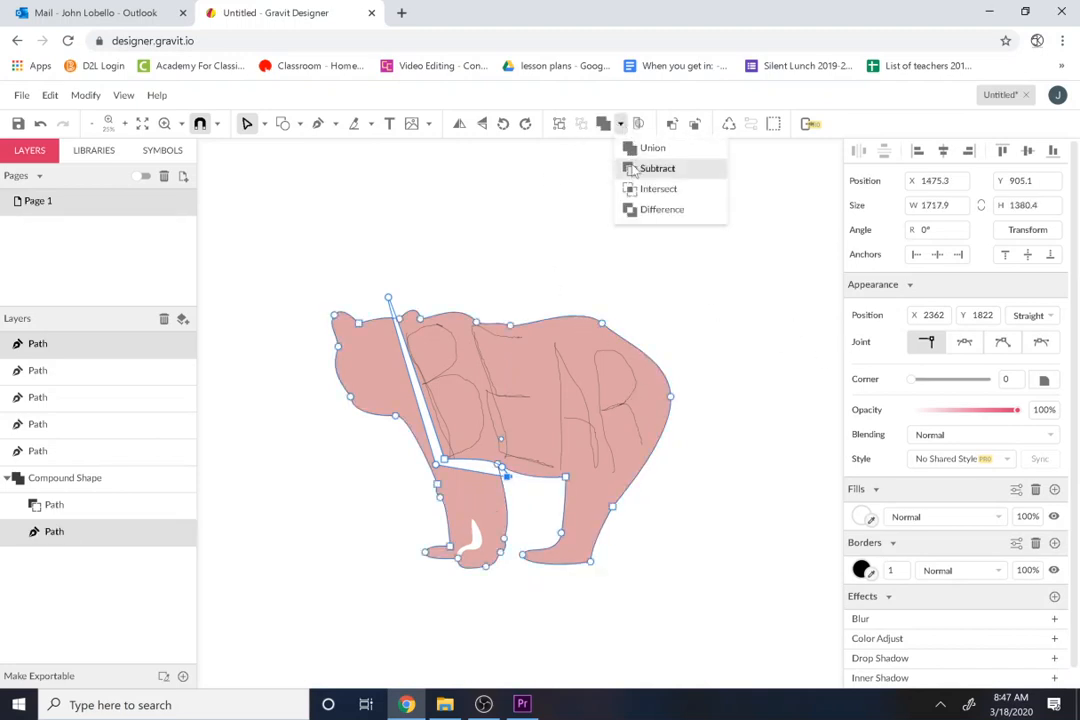
click(634, 206)
click(434, 272)
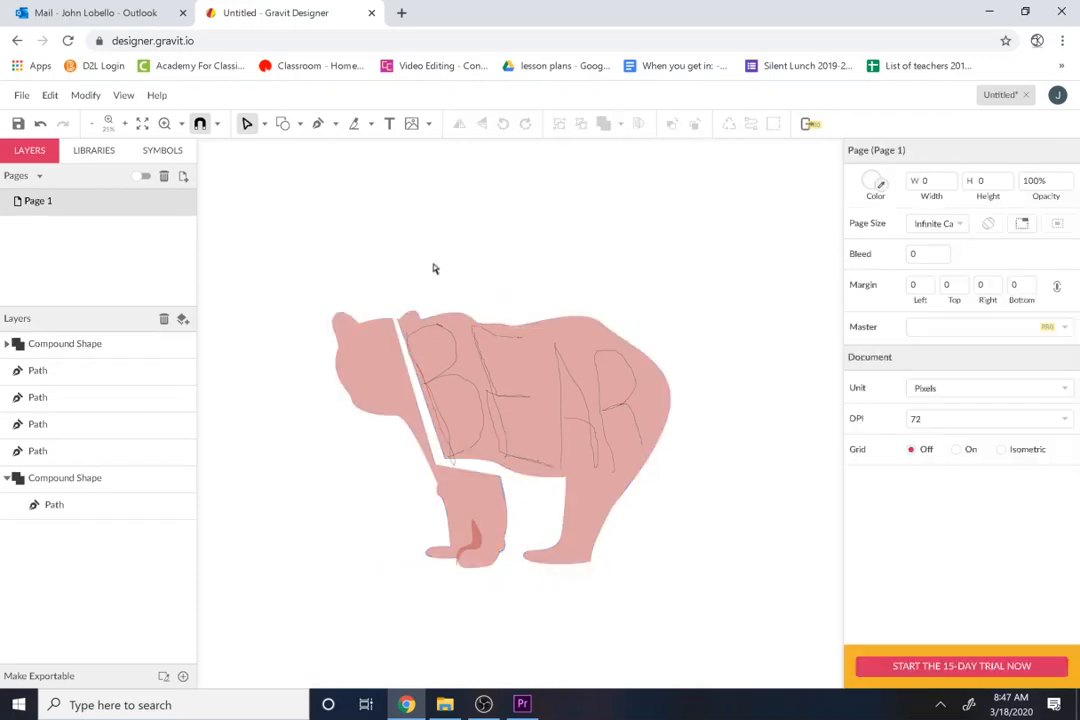
Step: Draw a narrow slanted four-sided Pen shape as the upper counter inside the letter B
key(z)
click(434, 341)
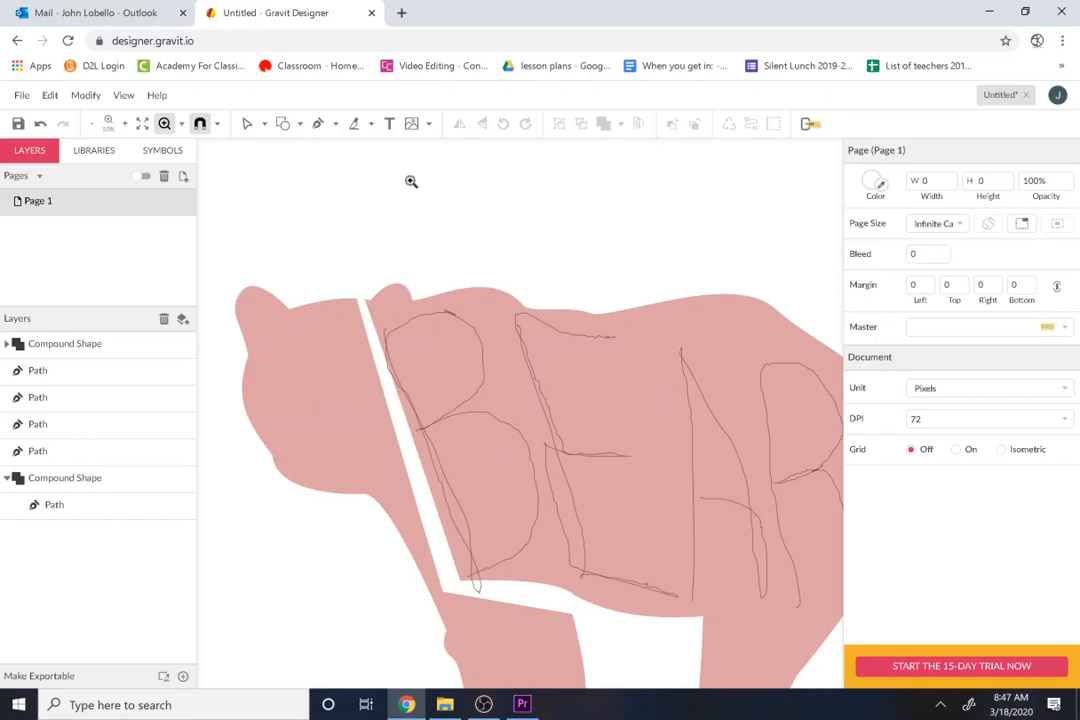
click(325, 127)
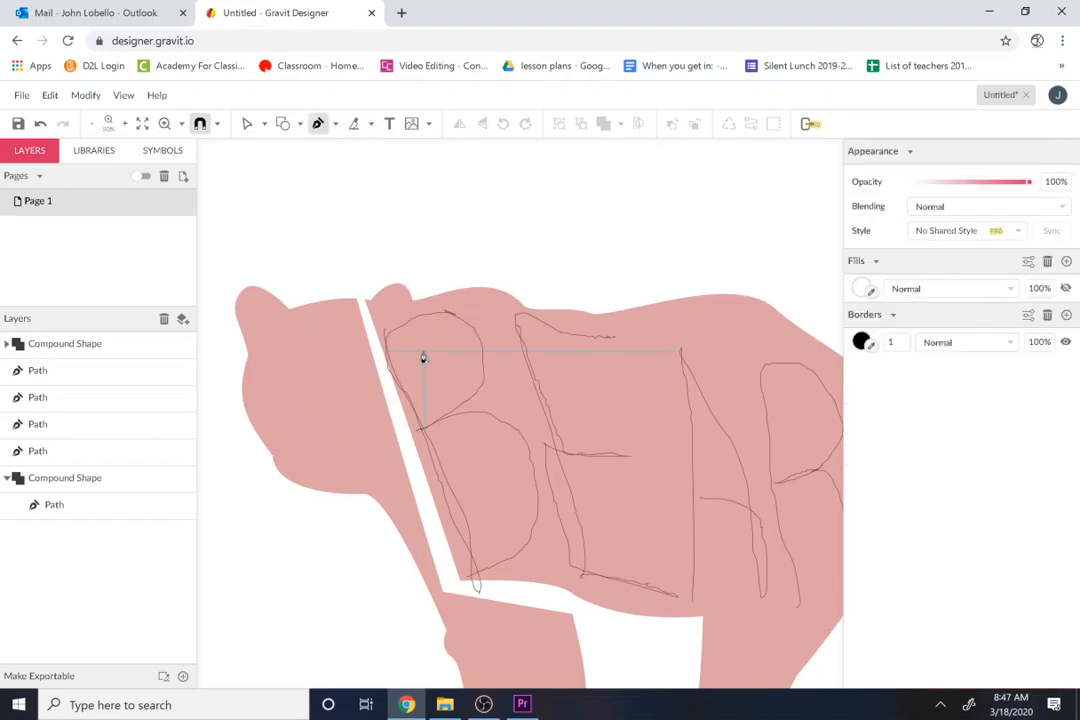
click(422, 352)
click(432, 394)
click(443, 388)
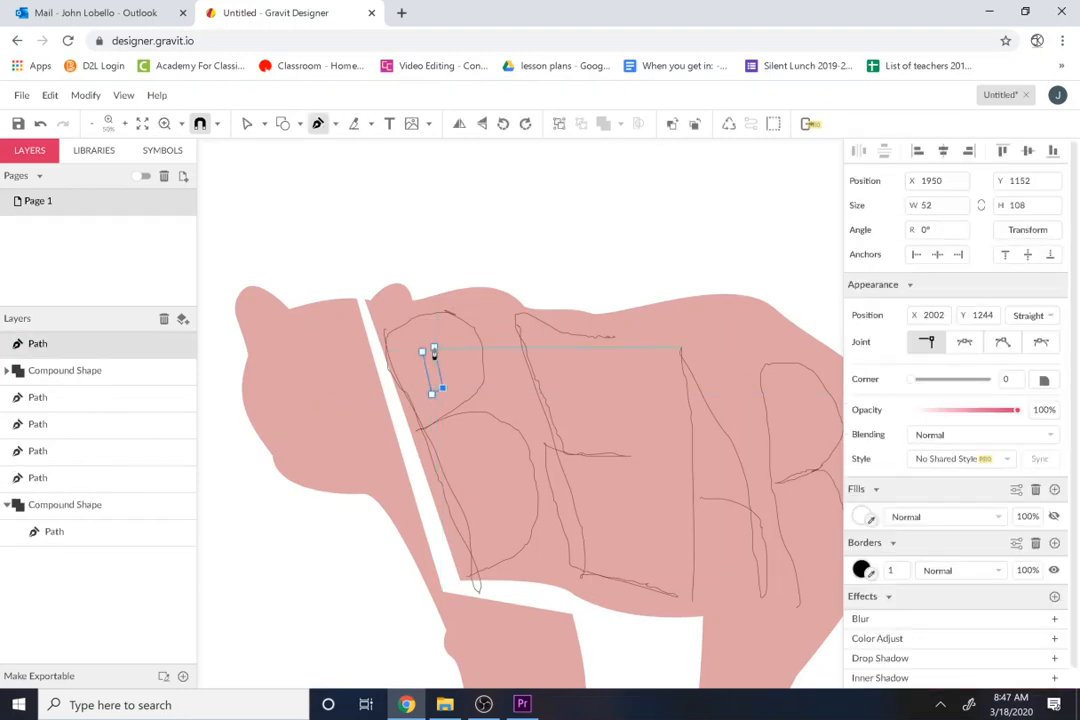
click(434, 348)
click(422, 352)
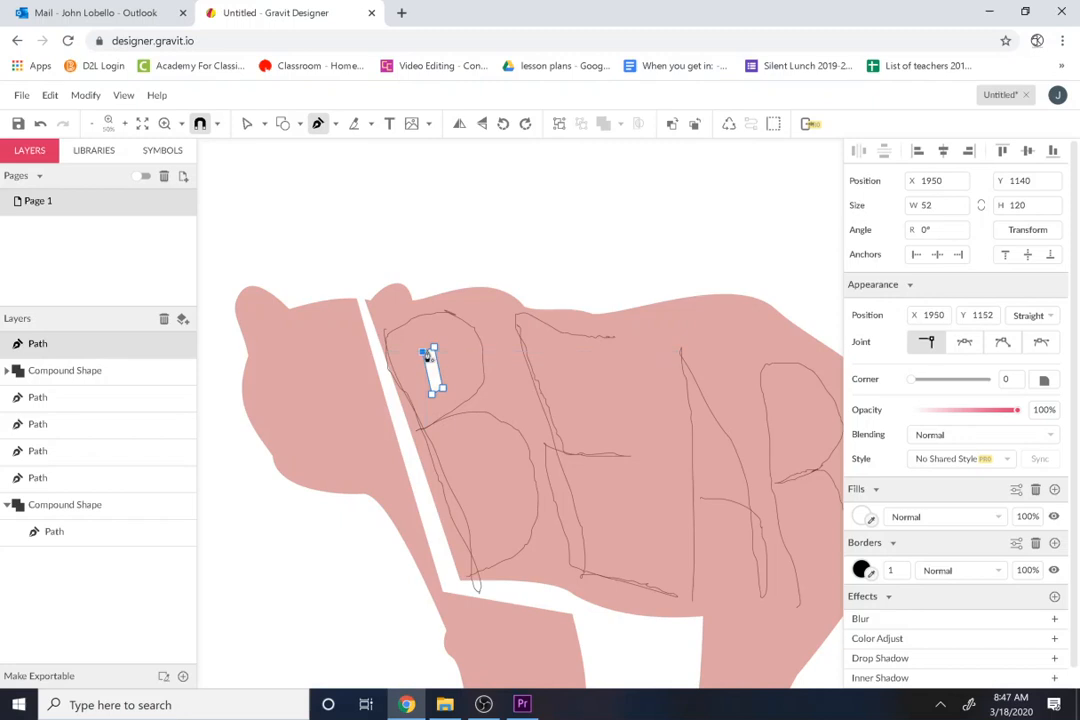
Step: Draw a larger slanted four-sided Pen shape as the lower counter inside the letter B
click(463, 466)
click(488, 527)
click(500, 526)
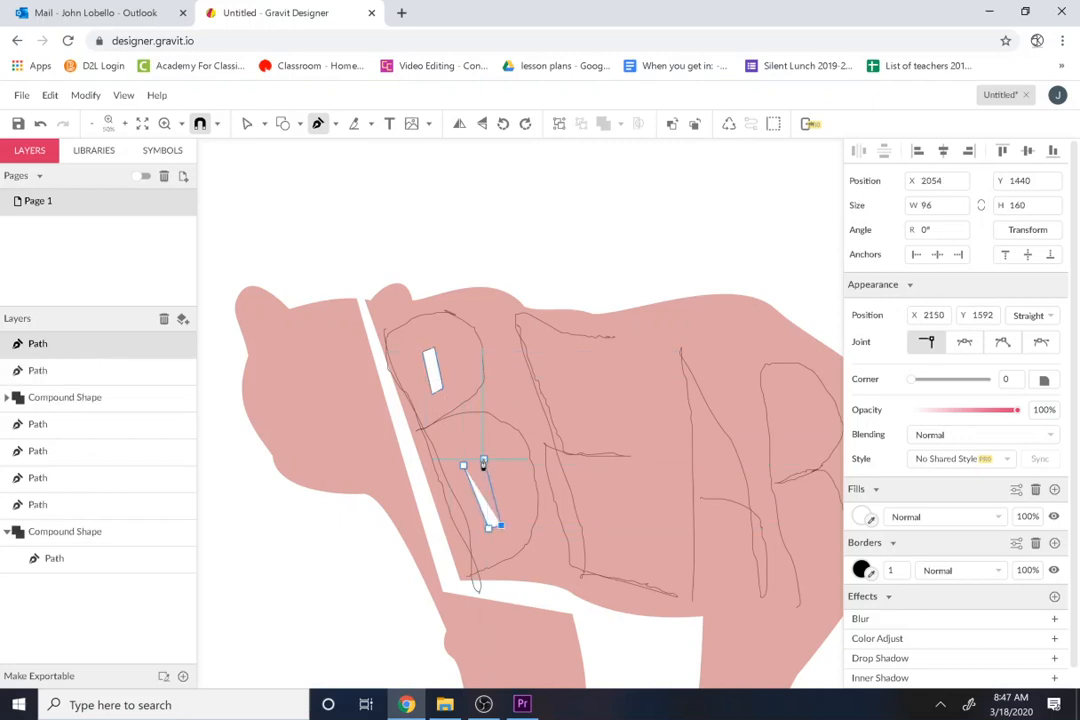
click(483, 460)
click(463, 466)
Step: Start a Pen path above the back between B and E, run it down to the B's waist, and add a short notch inward
click(463, 268)
click(497, 373)
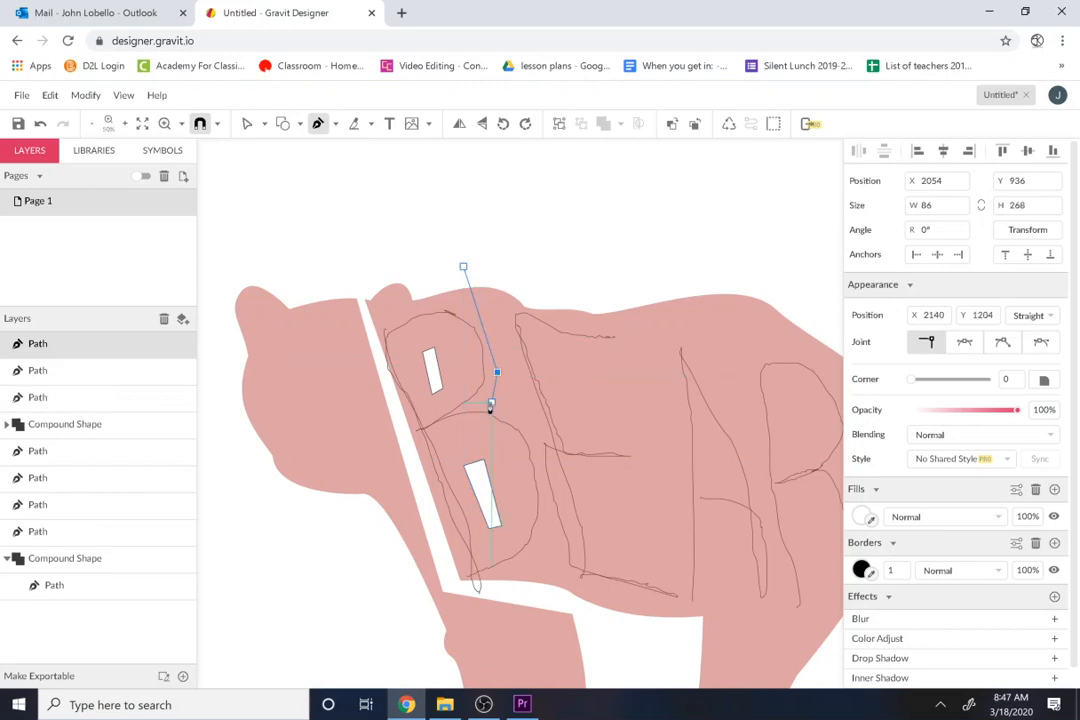
key(ctrl+z)
click(501, 391)
click(479, 400)
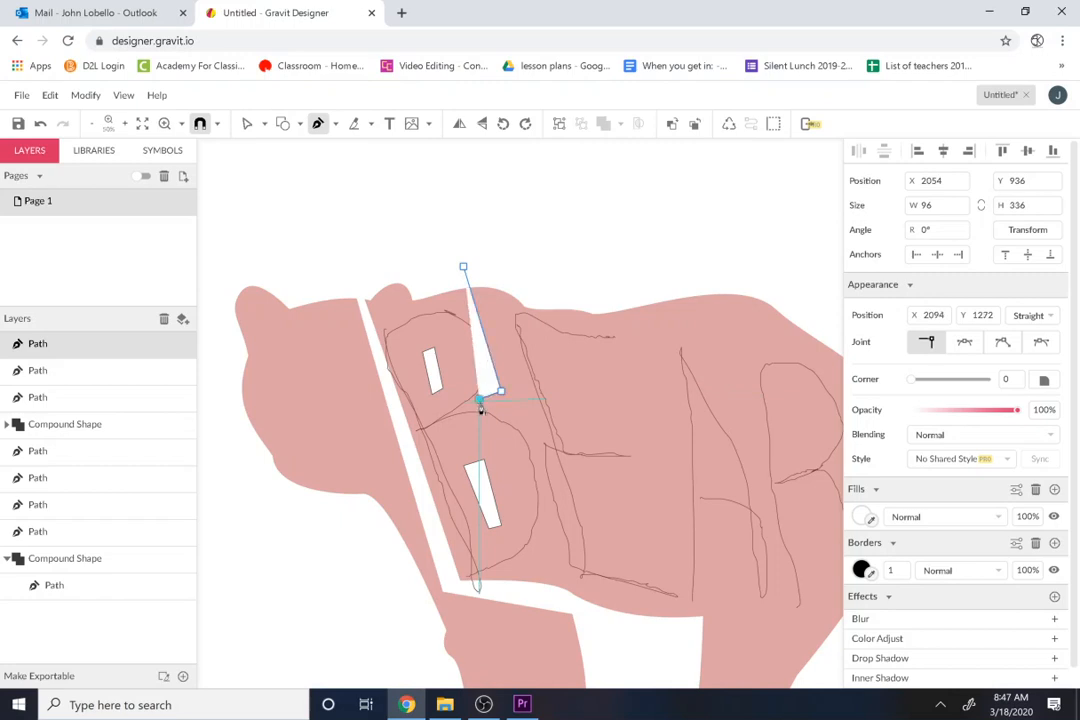
click(482, 407)
click(505, 399)
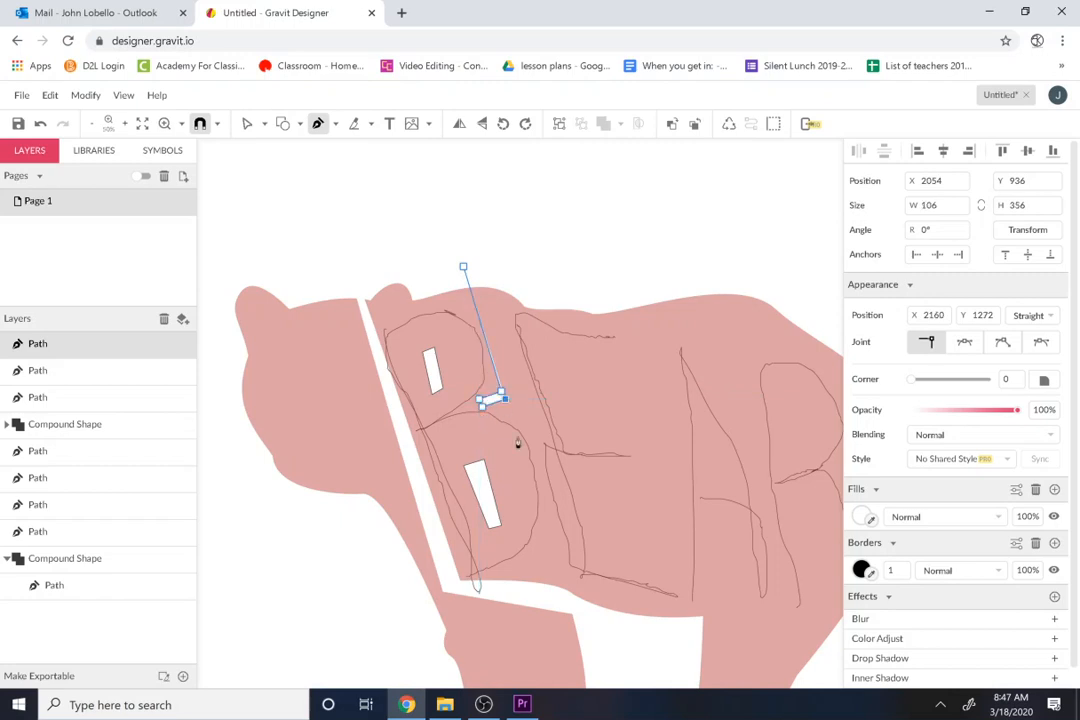
Step: Curve the path down behind the B's lower bowl to the chest cut, return alongside it, and close it above the back
drag(545, 524, 466, 315)
click(544, 597)
key(ctrl+z)
drag(484, 290, 482, 284)
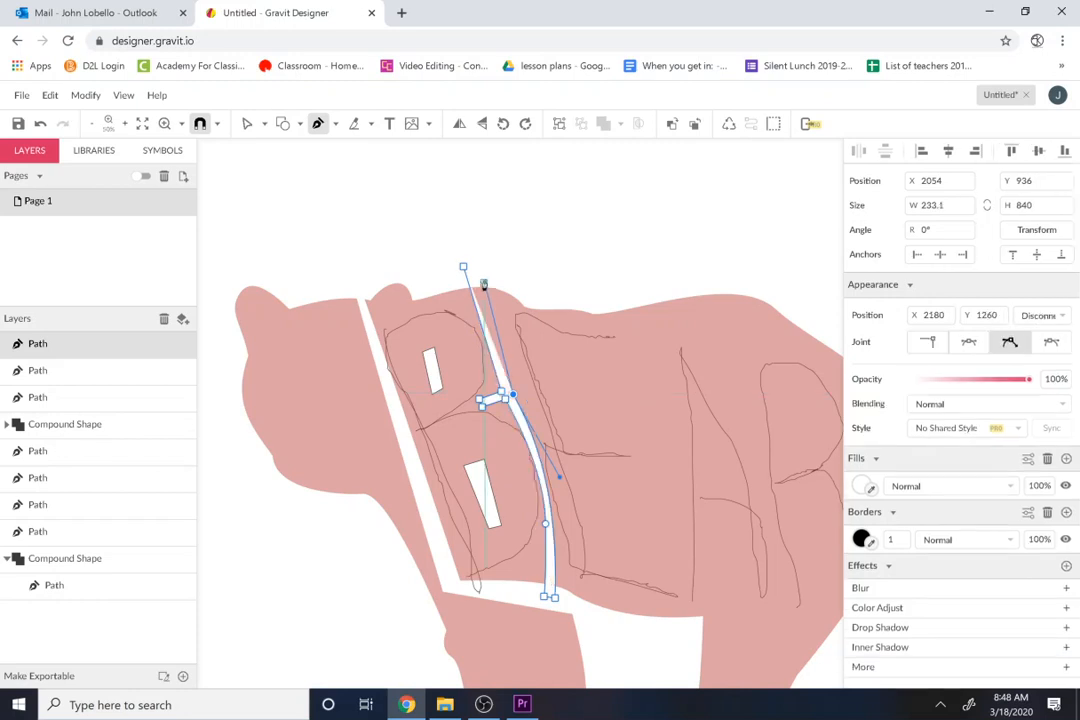
click(472, 260)
click(466, 265)
click(467, 266)
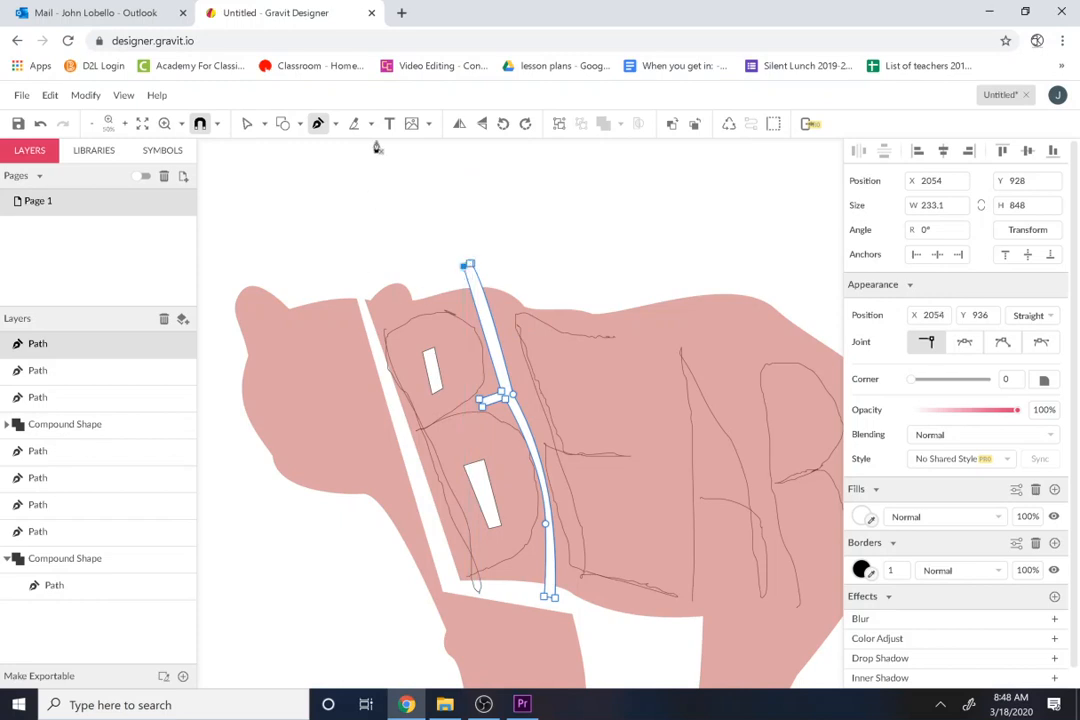
click(247, 124)
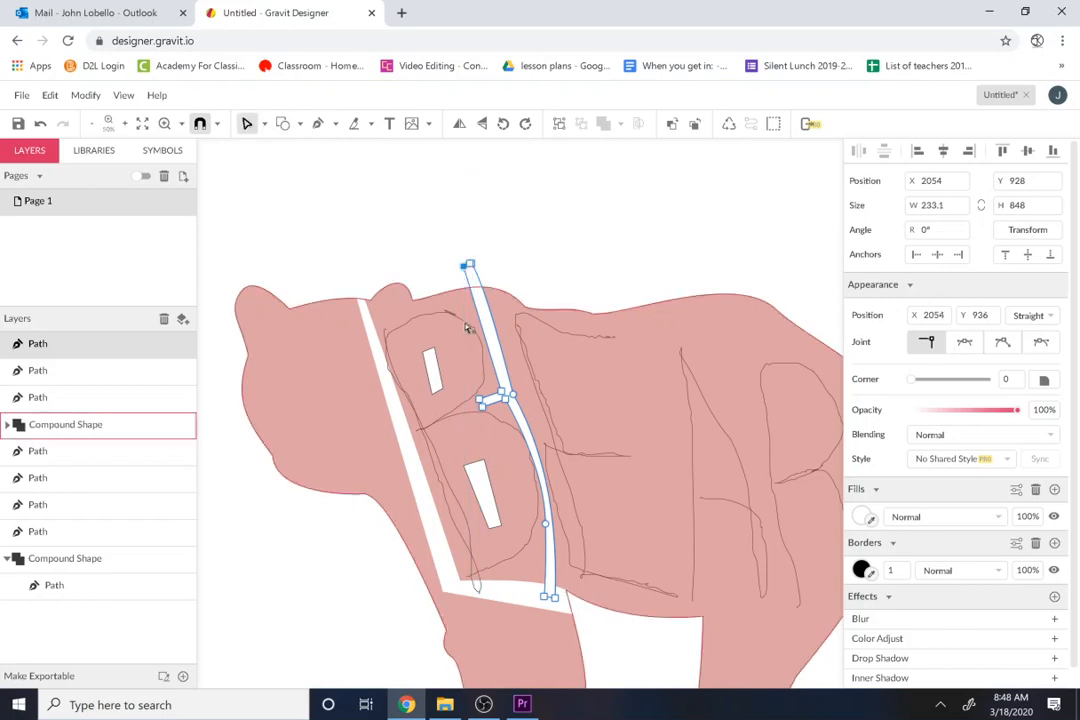
shift+click(434, 374)
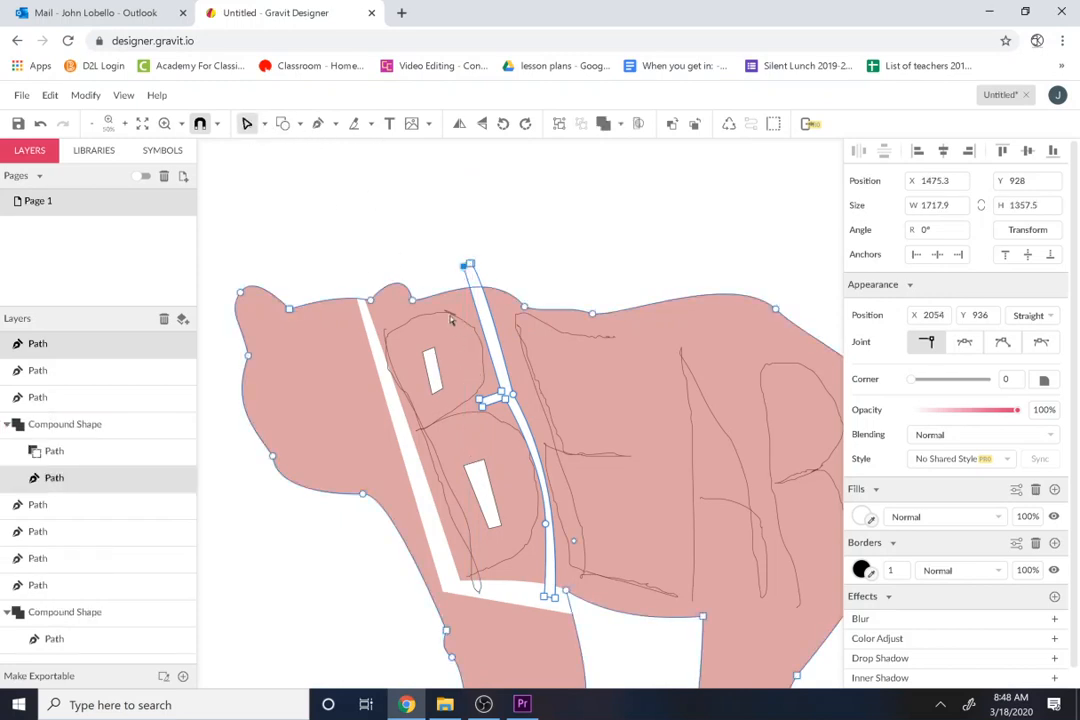
click(352, 233)
click(434, 374)
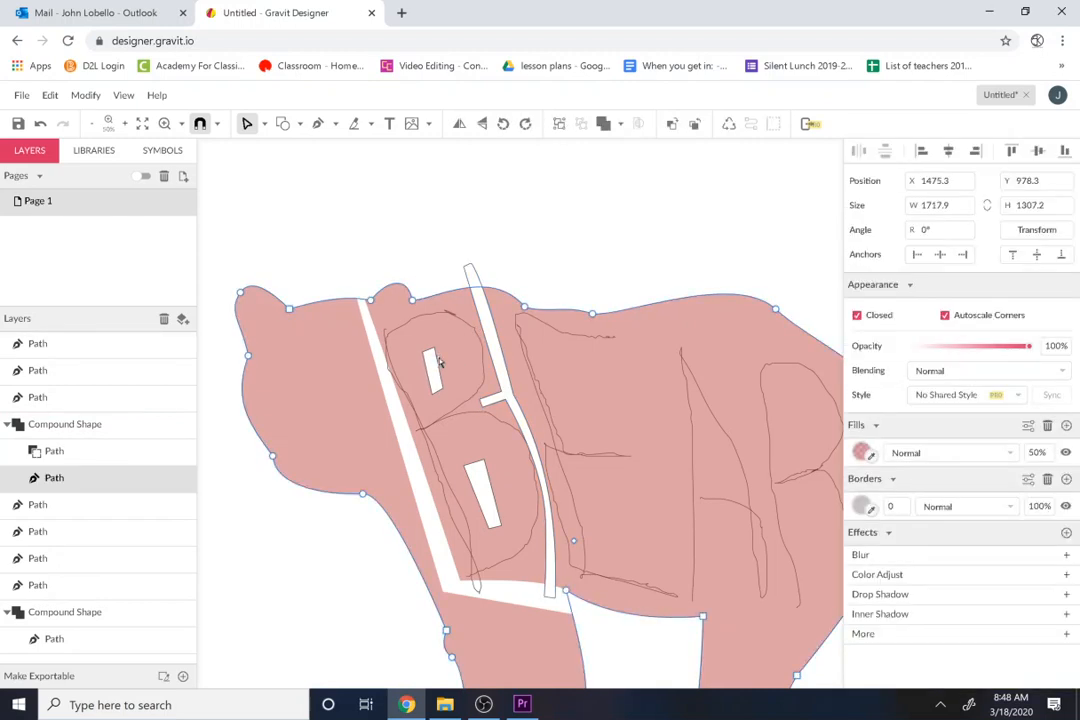
click(386, 279)
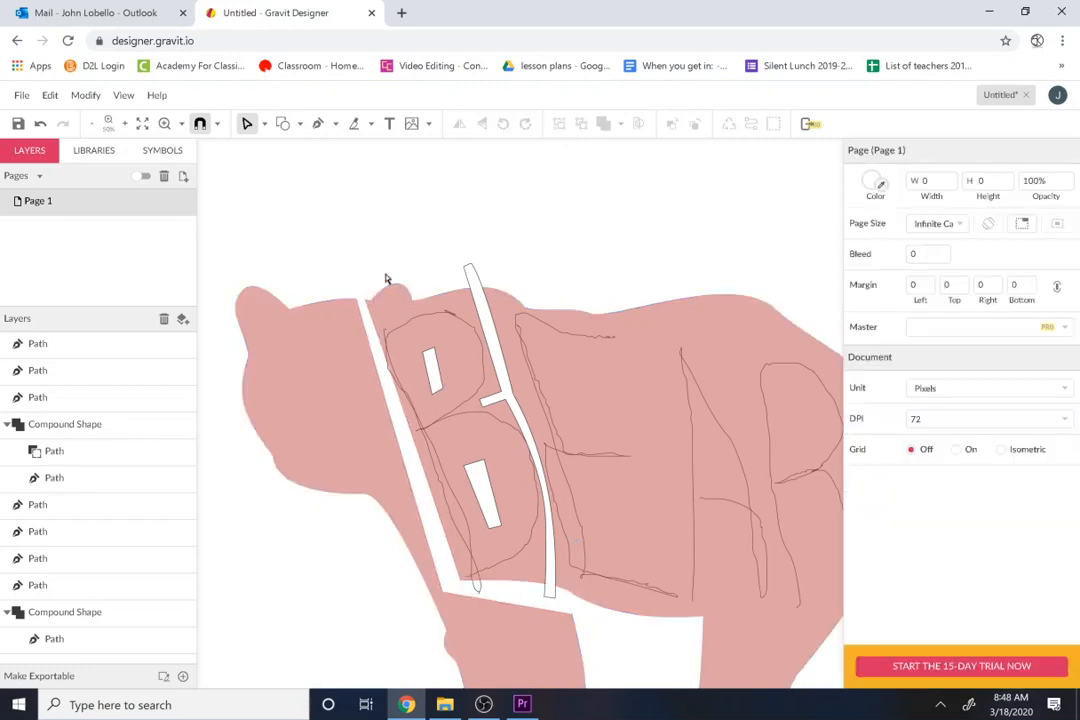
click(429, 369)
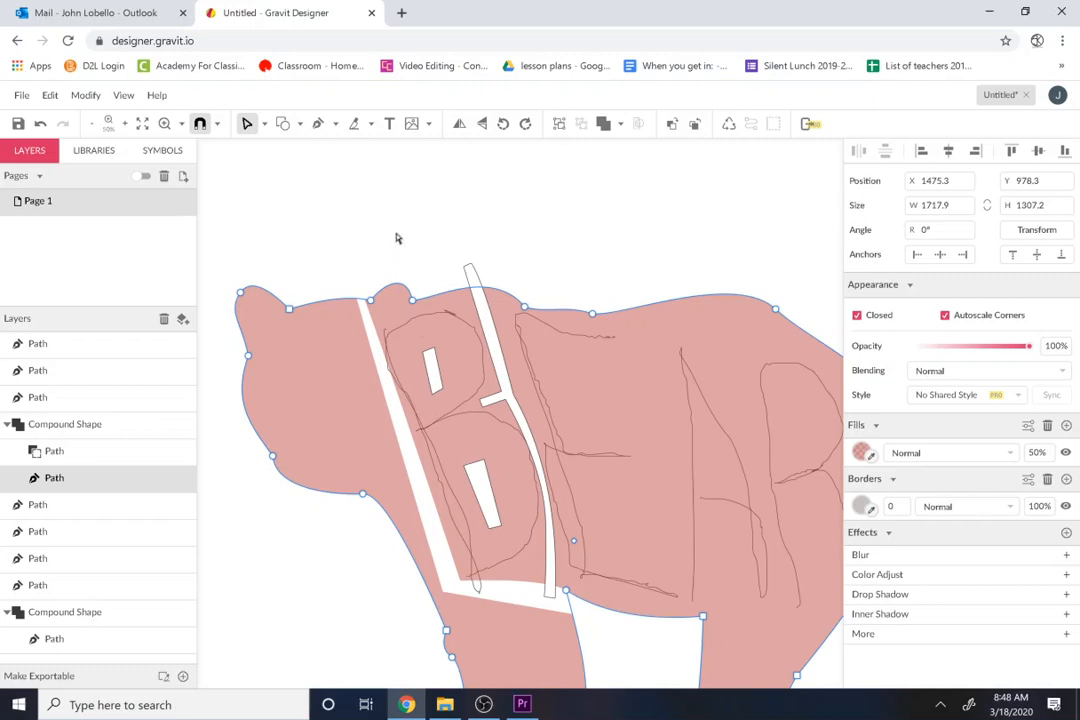
drag(397, 248, 583, 608)
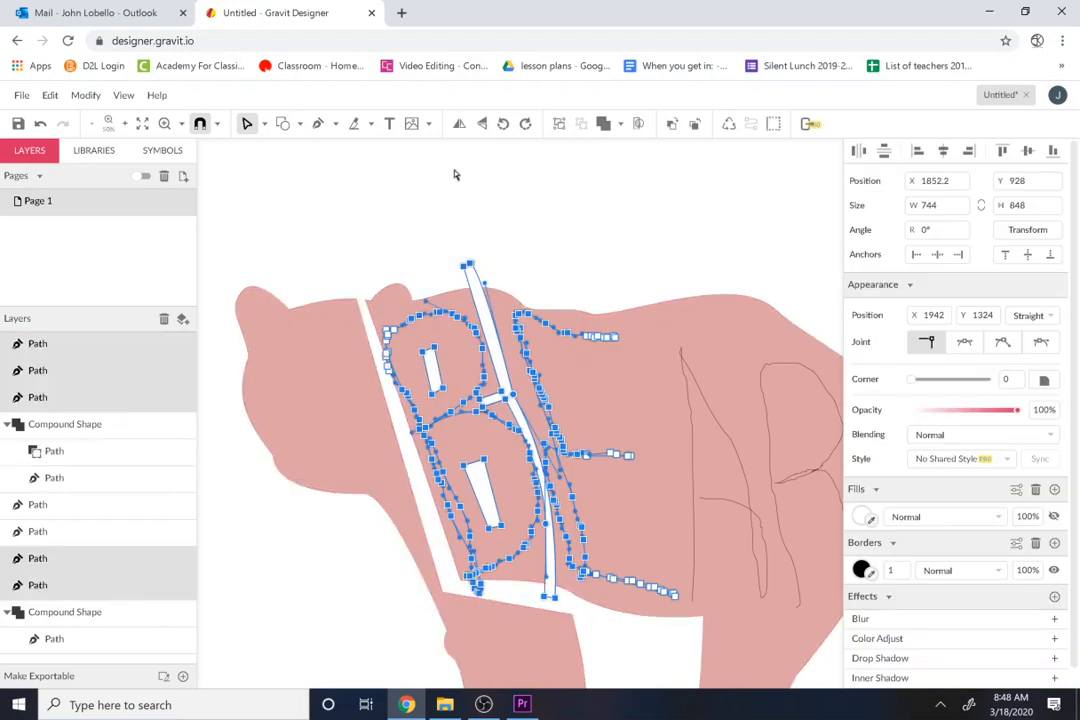
click(415, 169)
click(446, 313)
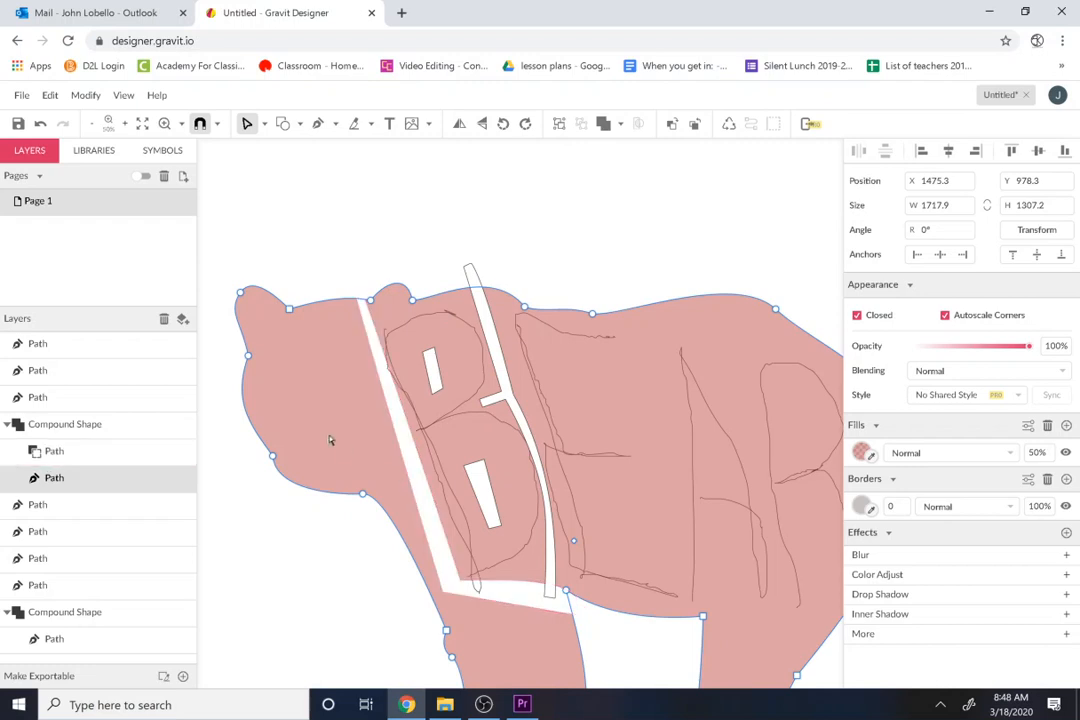
Step: Delete the freehand guide of the letter B
click(37, 398)
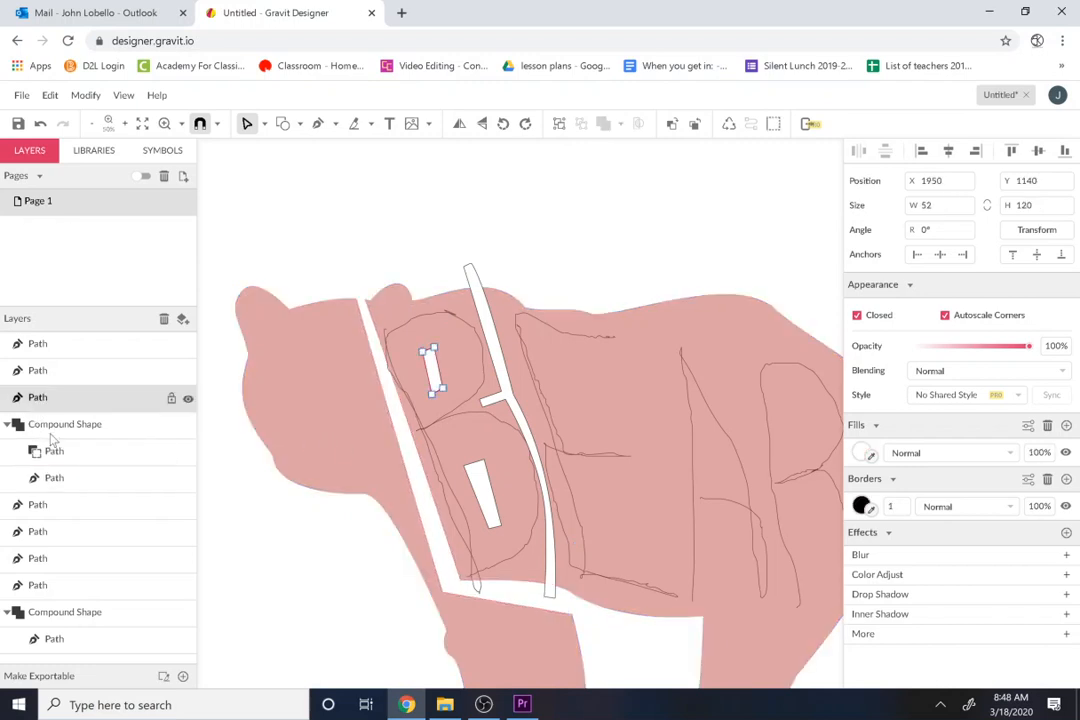
click(66, 506)
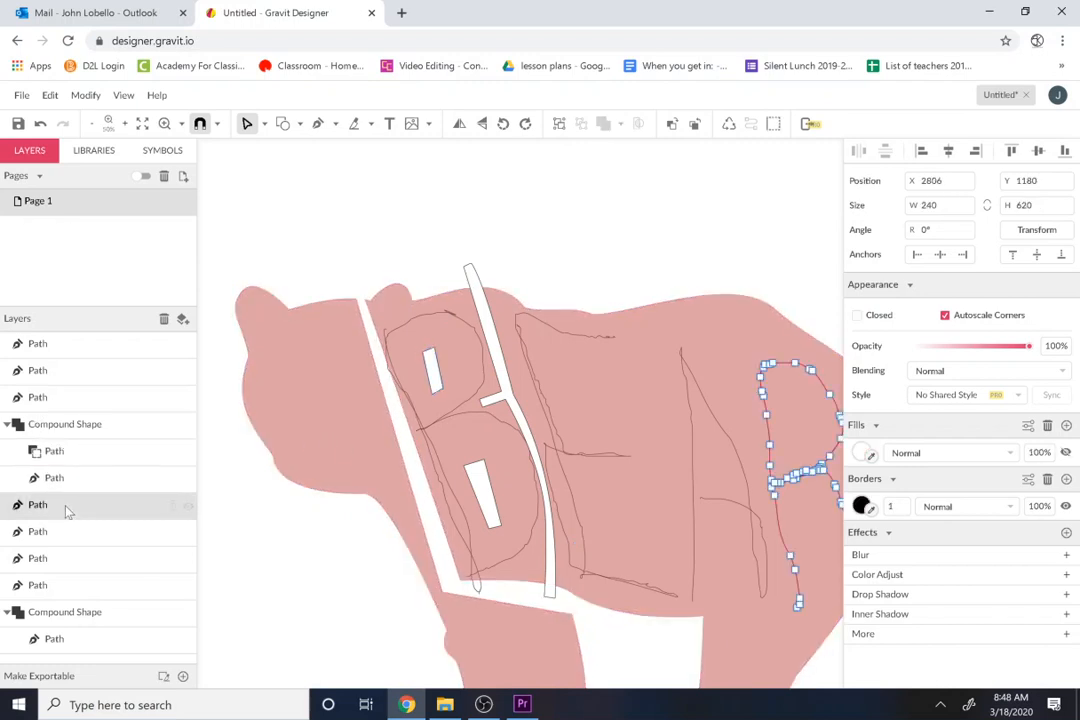
click(72, 590)
key(Delete)
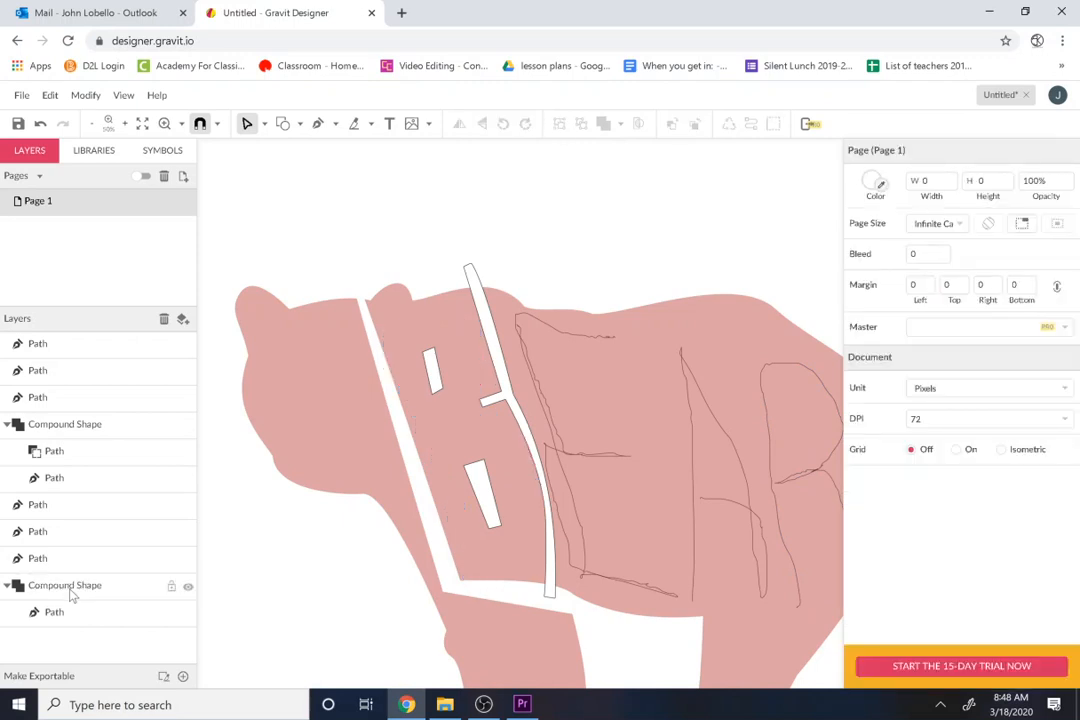
Step: Try to subtract the two B counter shapes from the bear's compound shape, with the freehand R included in the selection
click(28, 556)
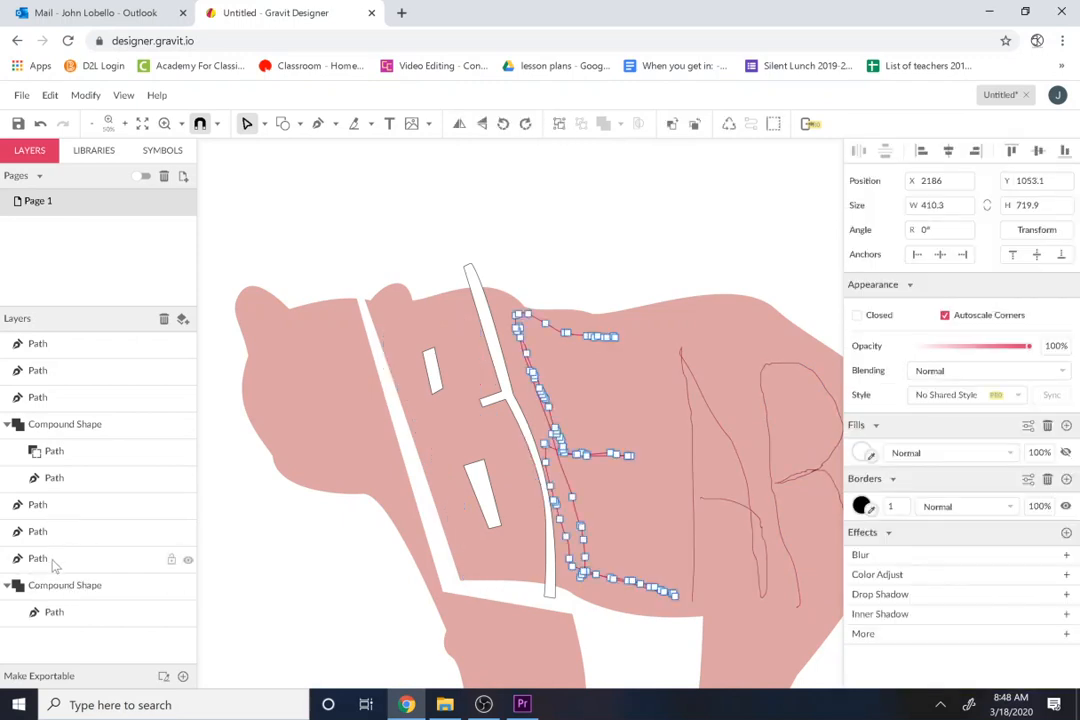
click(37, 398)
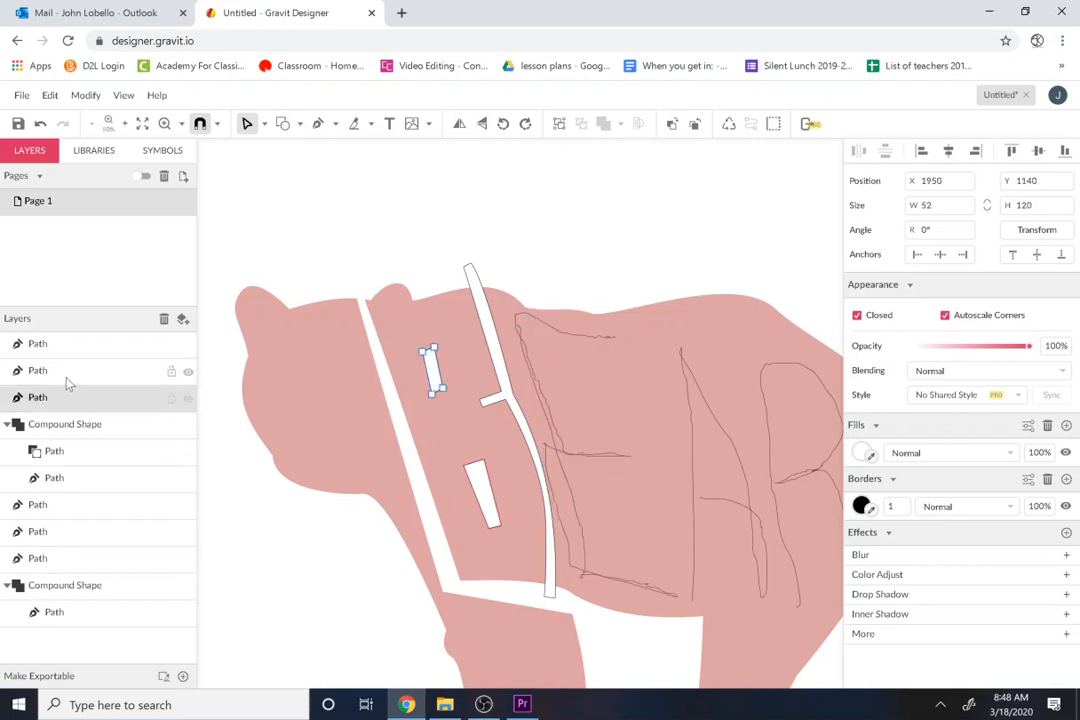
shift+click(68, 383)
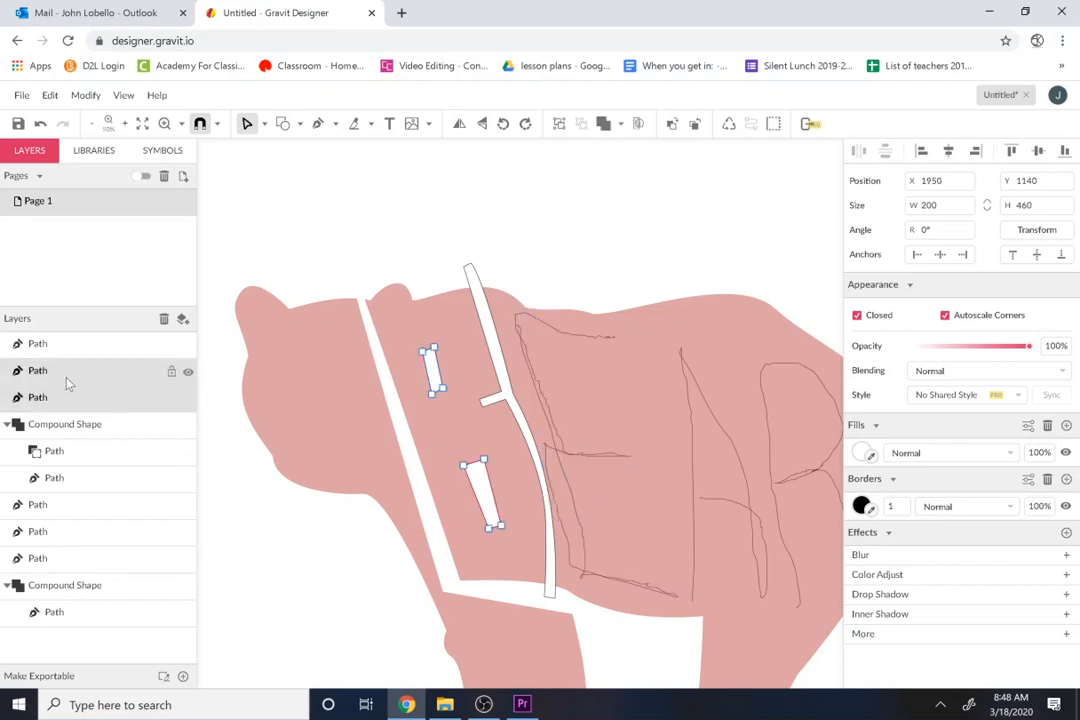
shift+click(68, 505)
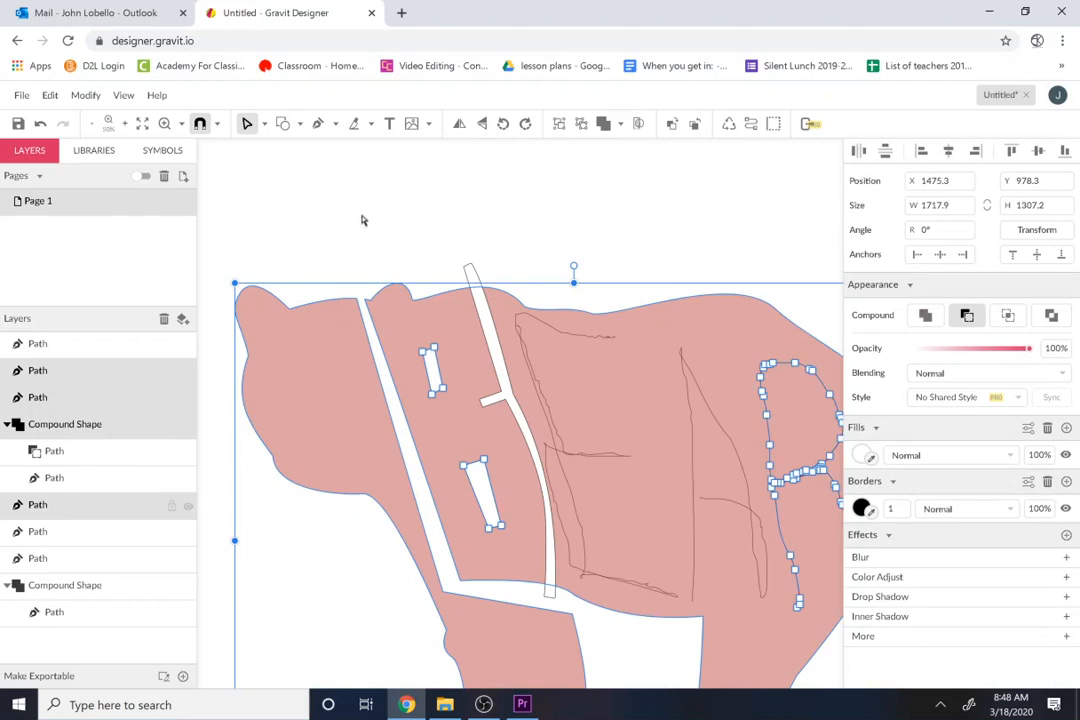
click(621, 123)
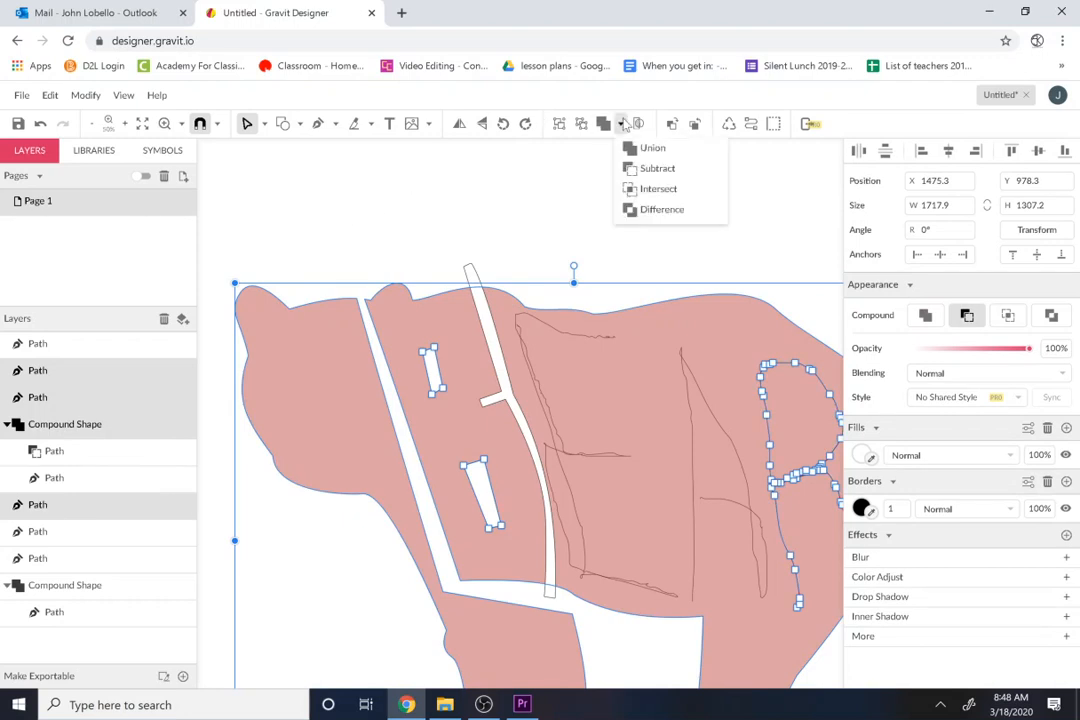
click(656, 169)
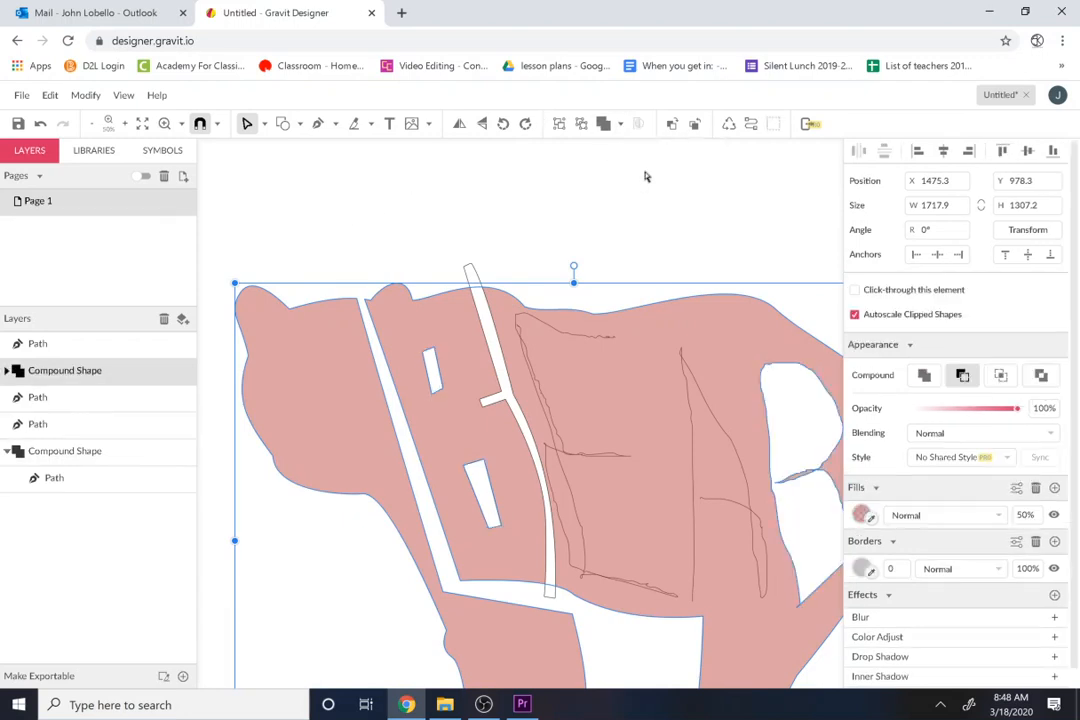
click(468, 203)
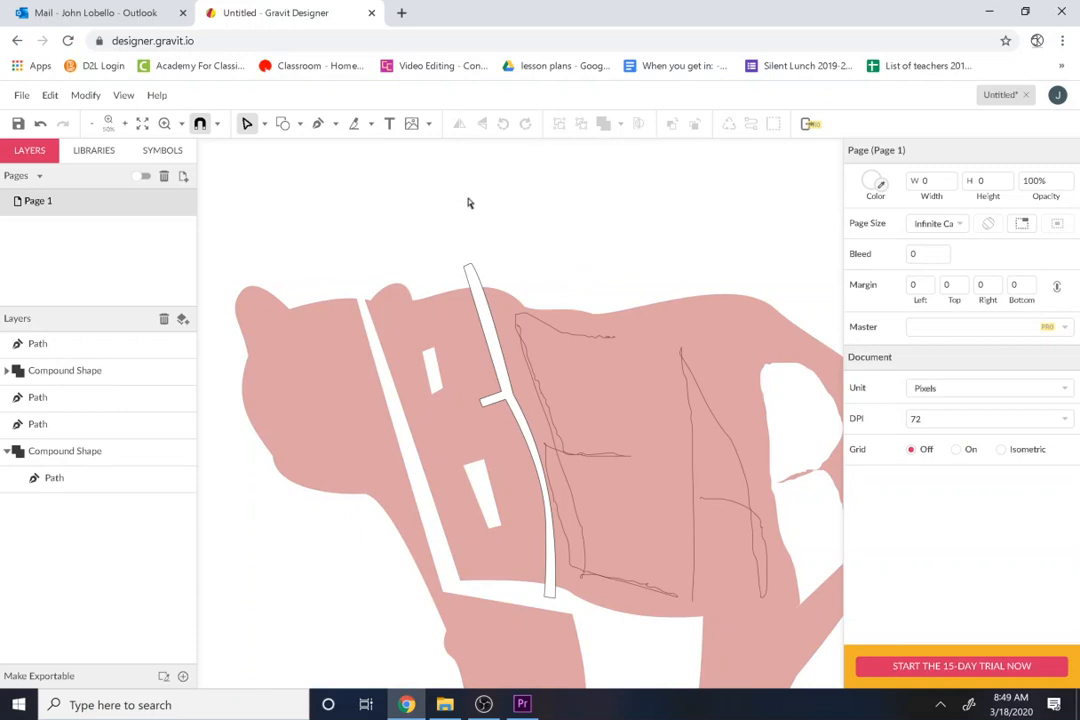
click(661, 523)
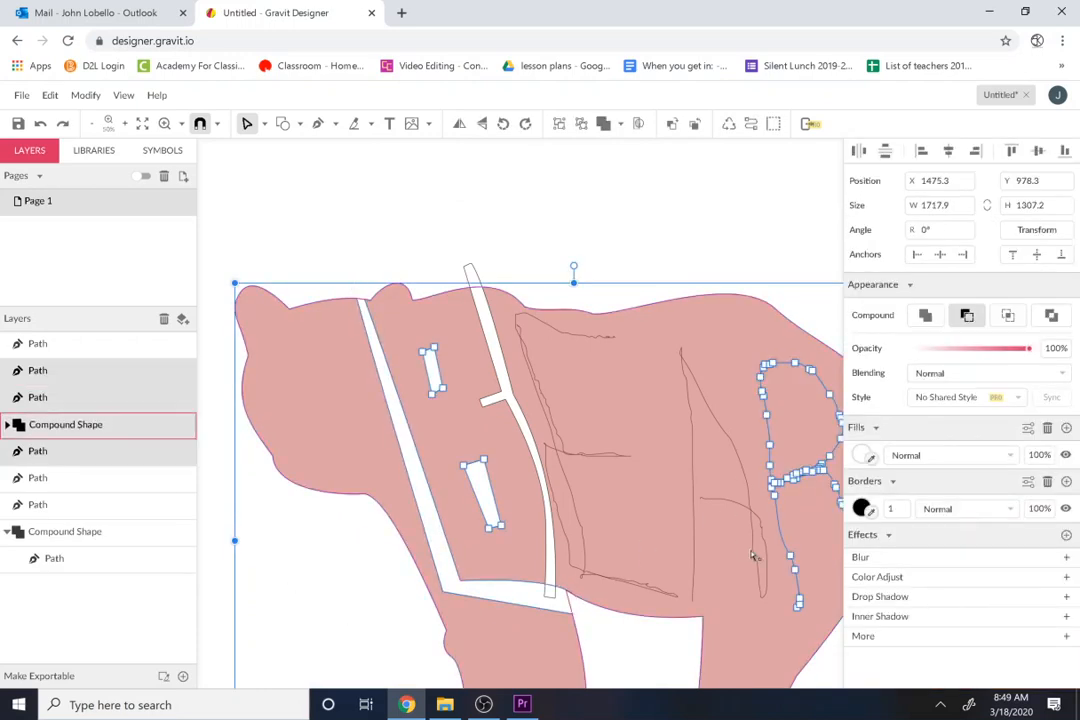
key(Escape)
Step: Subtract the two B counter shapes and the cut path between B and E from the bear's compound shape
click(88, 451)
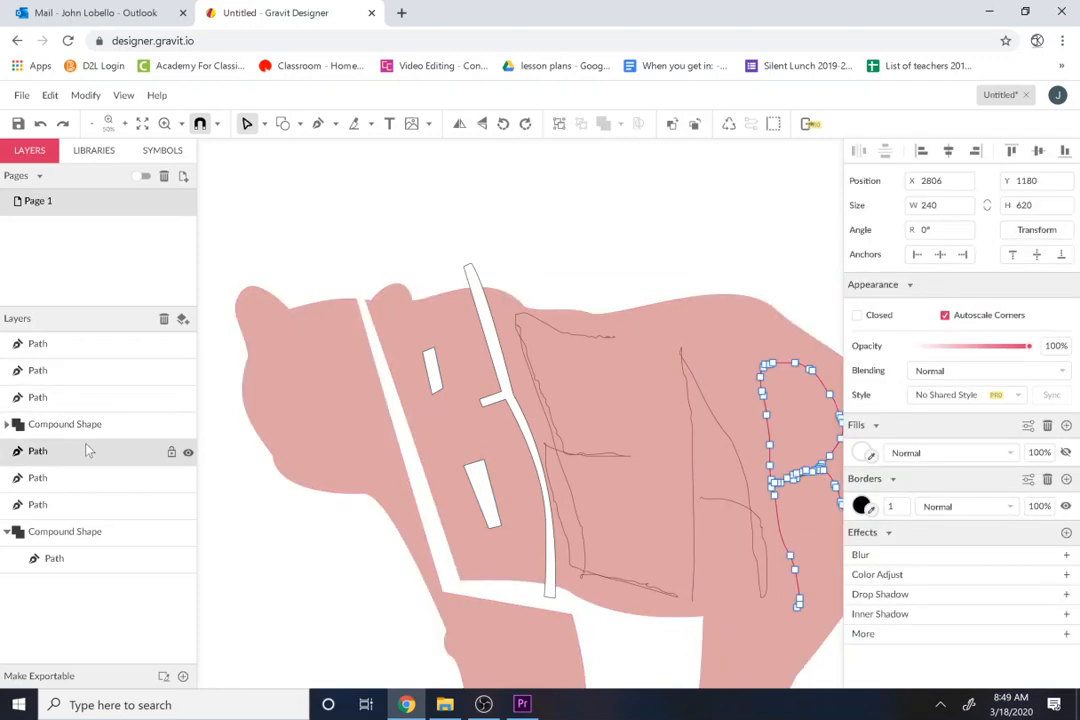
click(78, 482)
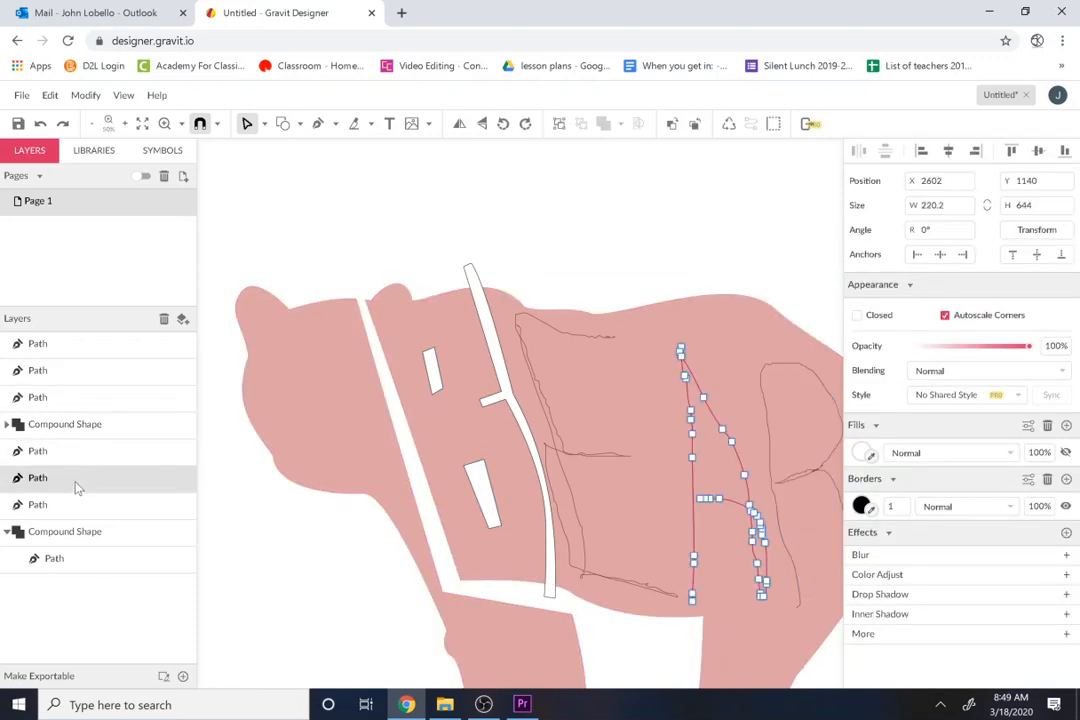
click(51, 428)
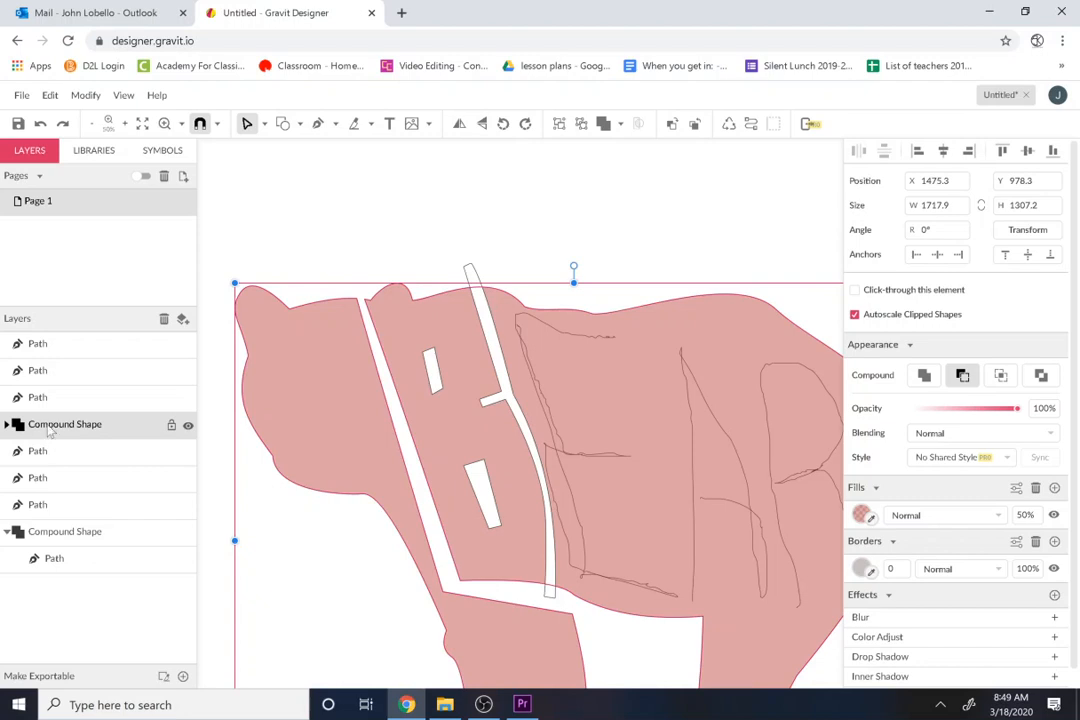
click(55, 393)
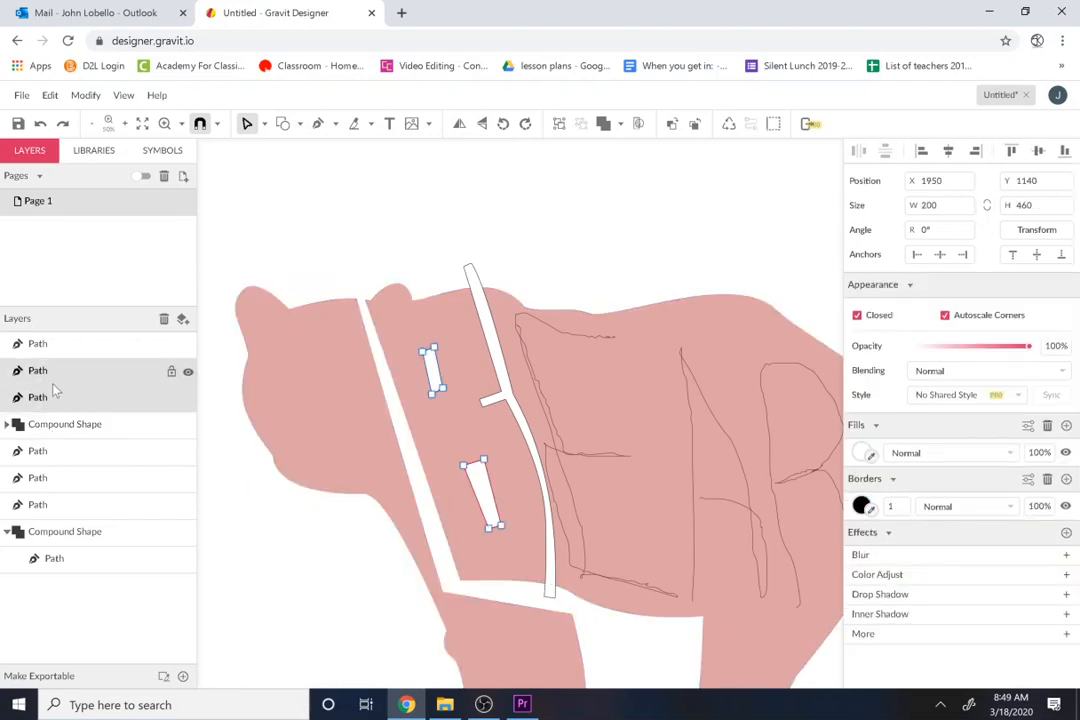
click(55, 388)
click(57, 378)
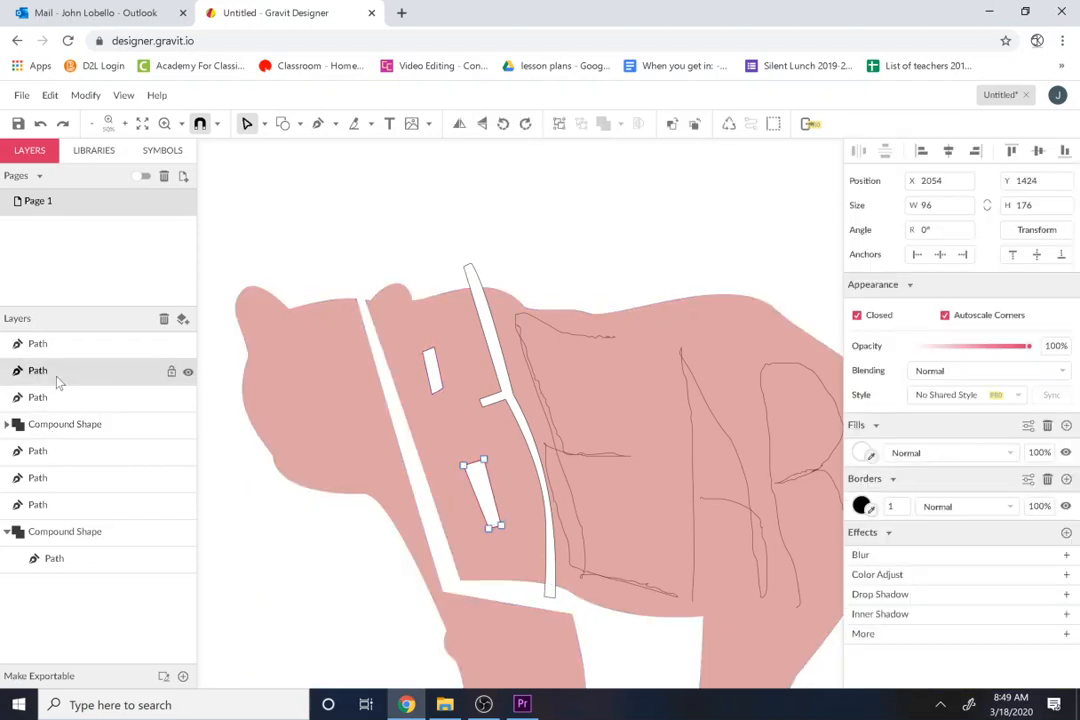
shift+click(68, 428)
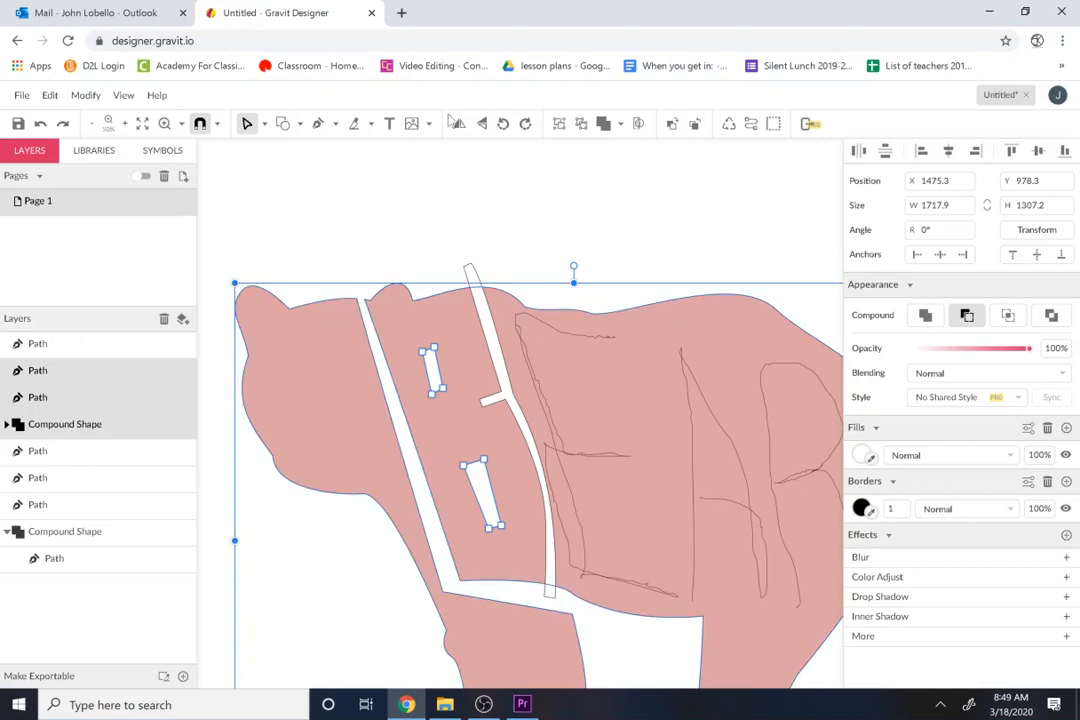
click(125, 344)
shift+click(100, 424)
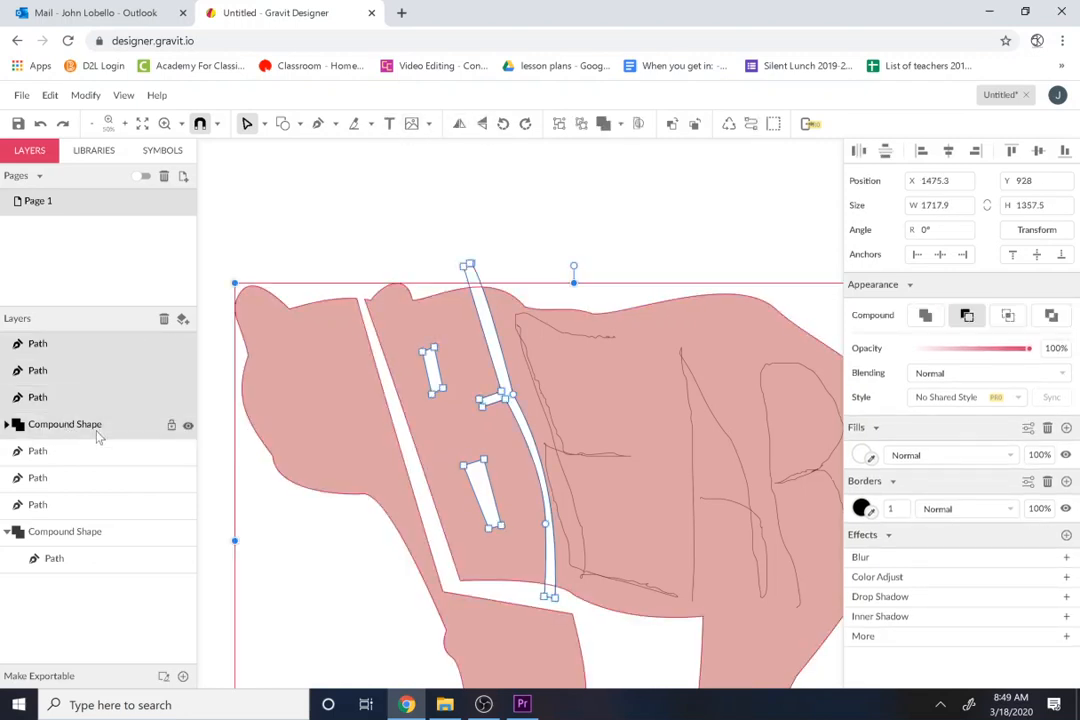
click(620, 123)
click(641, 170)
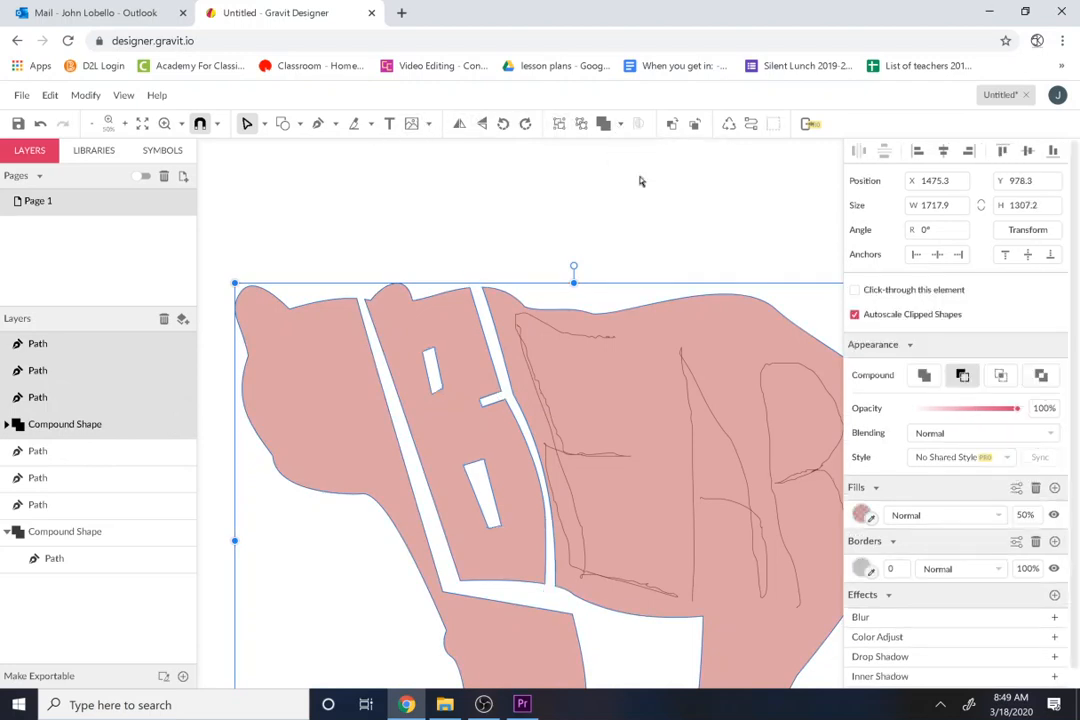
click(490, 245)
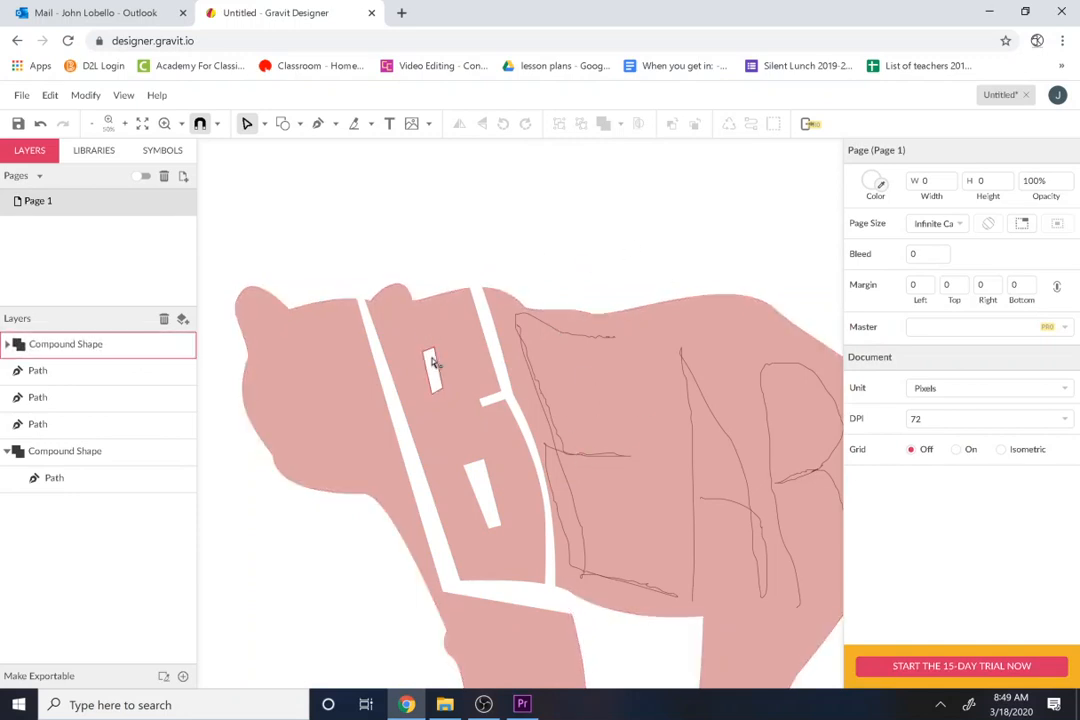
Step: Start a Pen path just above the bear's back, between the freehand E and A
click(318, 123)
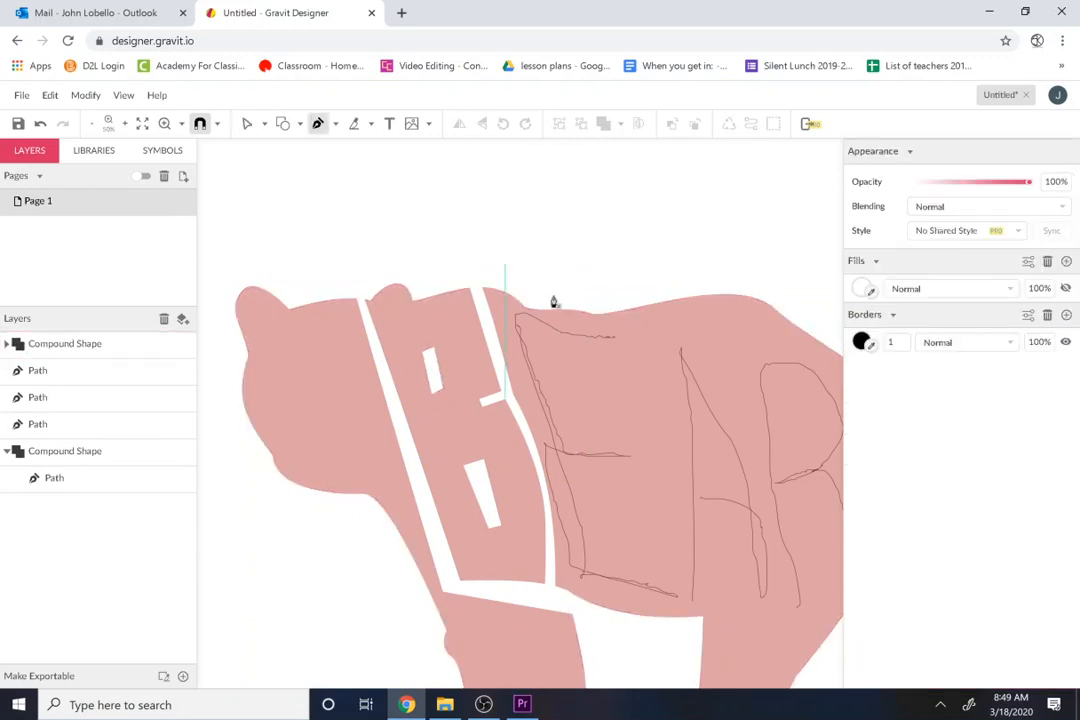
click(618, 294)
click(635, 377)
click(593, 384)
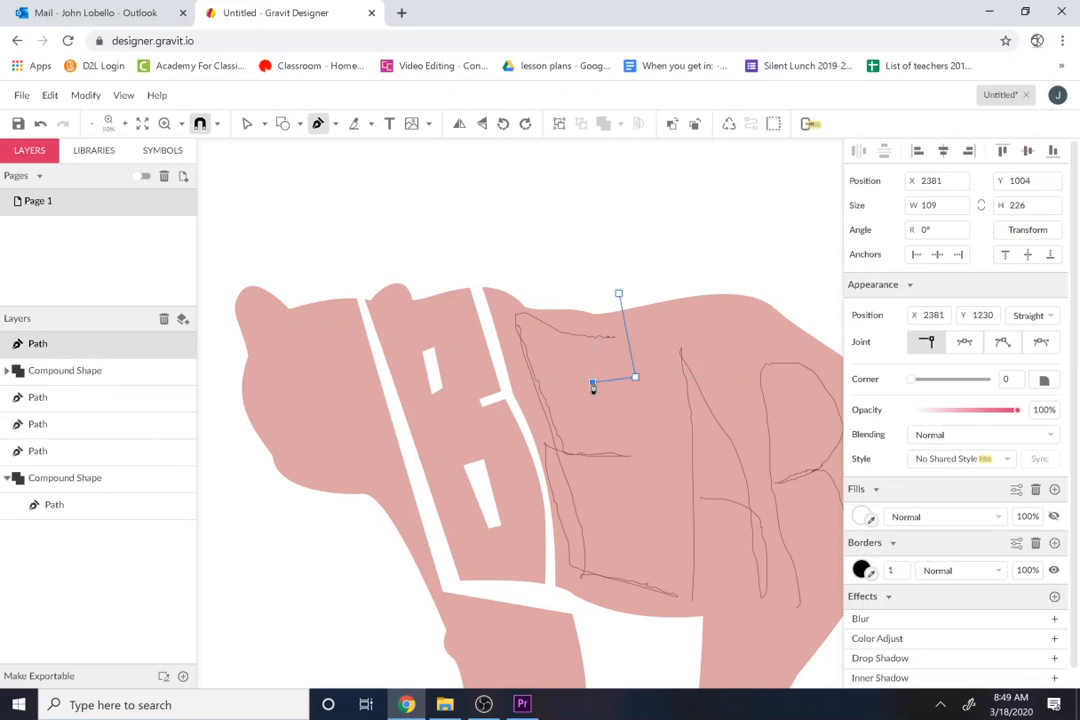
click(640, 388)
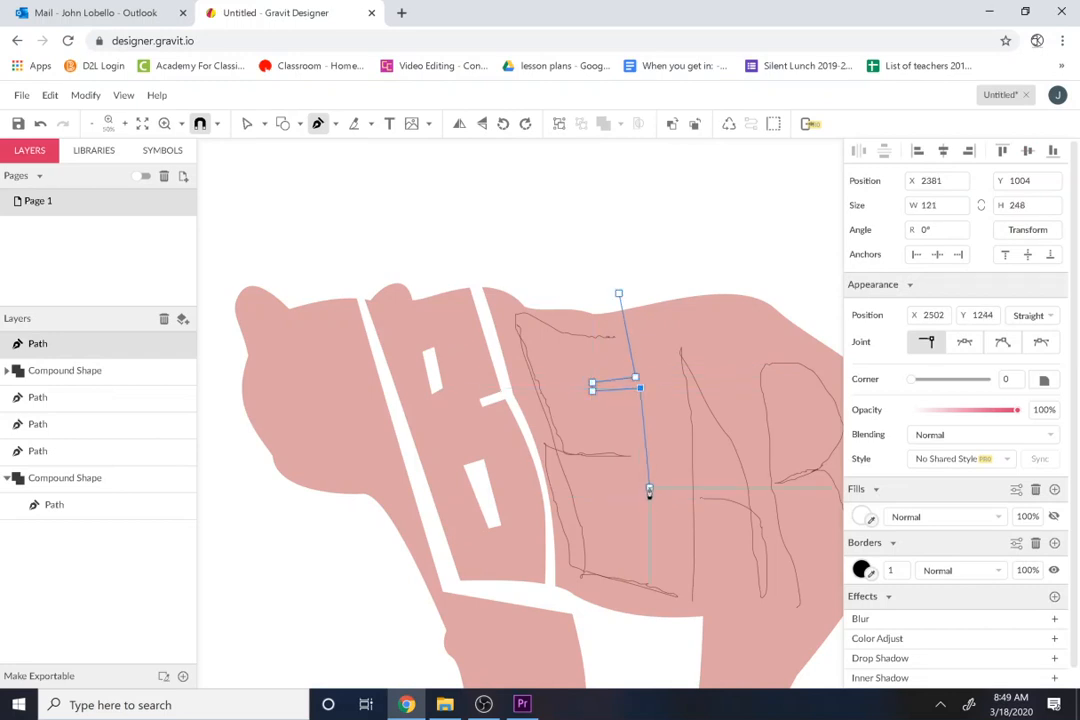
key(ctrl+z)
key(ctrl+z)
key(ctrl+z)
key(ctrl+z)
key(ctrl+z)
key(ctrl+z)
click(643, 429)
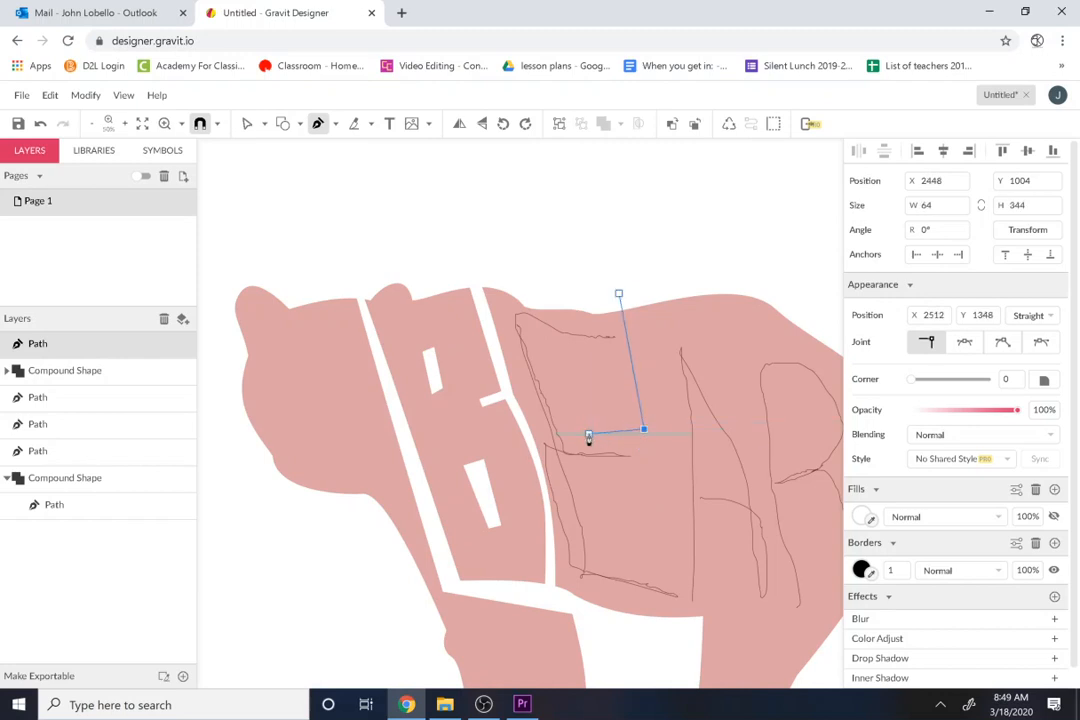
key(ctrl+z)
Step: Run the path down to the E's upper opening and outline a narrow notch inward between its top and middle arms
click(646, 422)
click(586, 423)
click(586, 435)
click(649, 430)
Step: Add a second narrow notch beneath the E's middle arm, run the path past the belly, and close the shape above the back, about 268 × 880 px
click(654, 480)
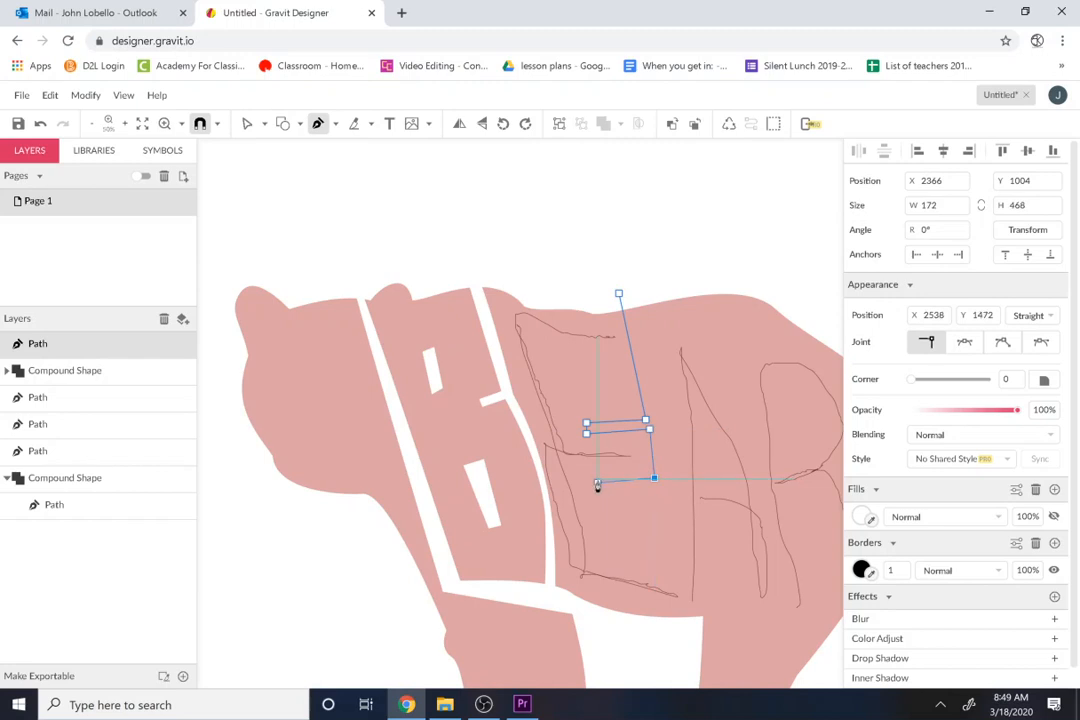
click(597, 484)
click(600, 496)
click(660, 493)
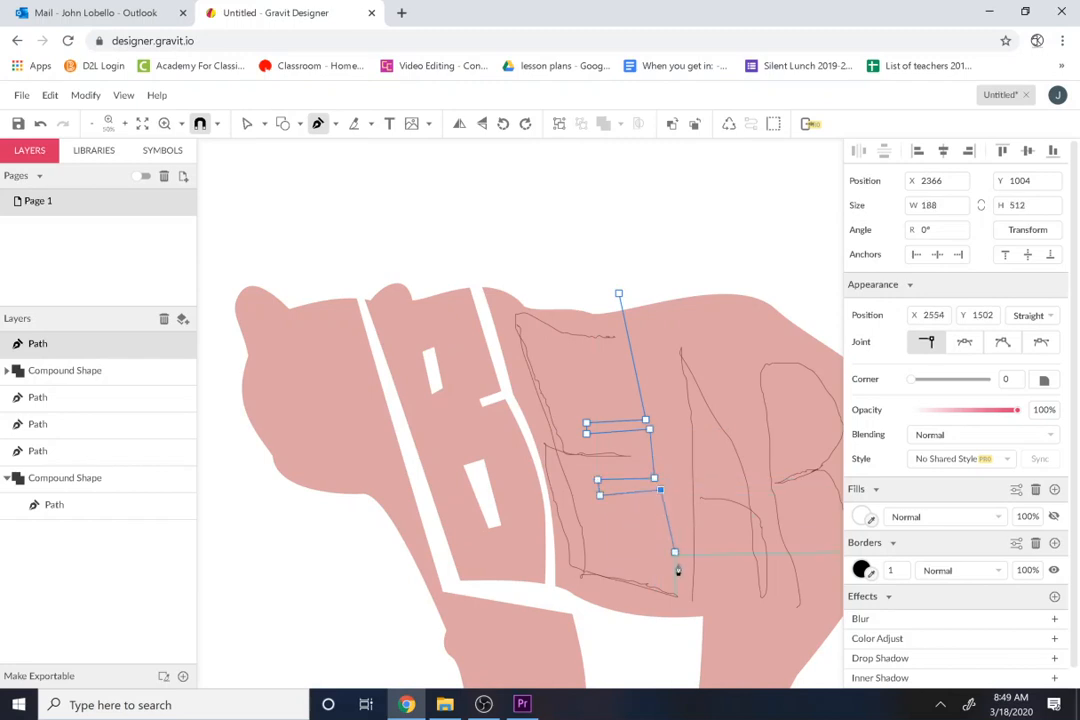
click(686, 636)
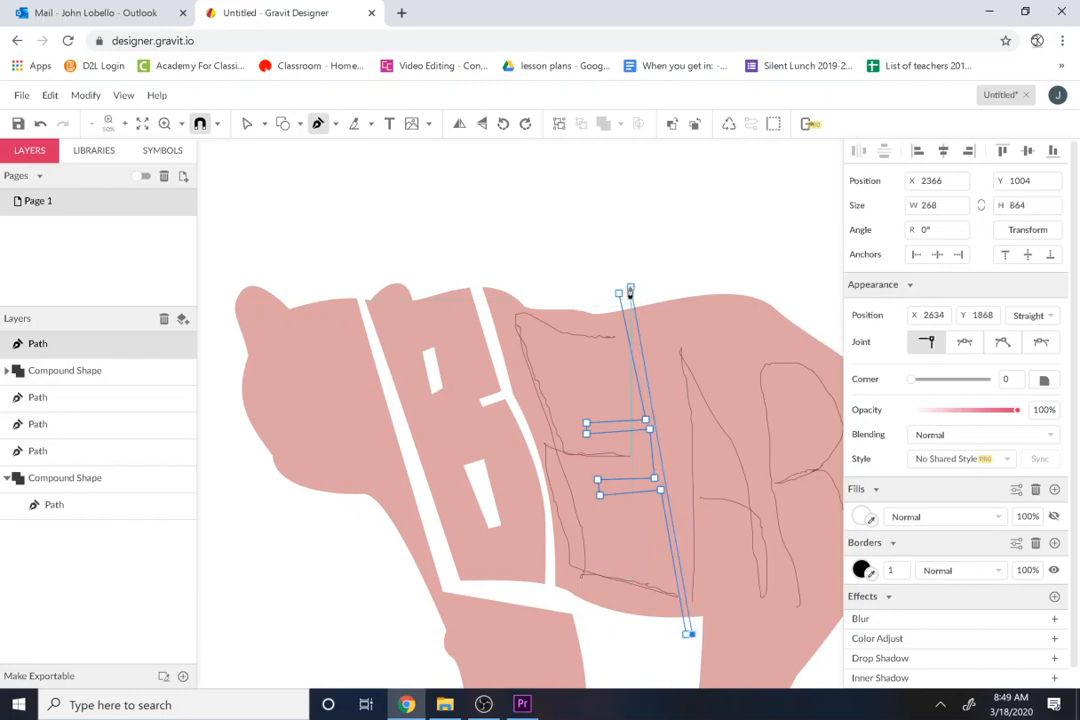
click(628, 291)
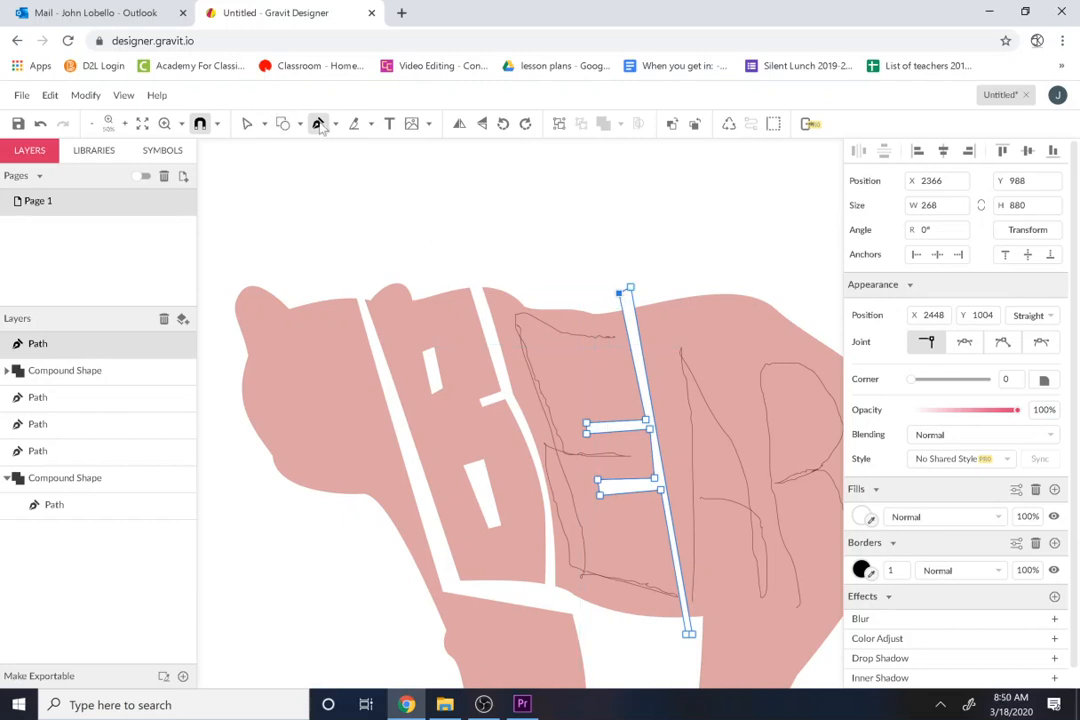
Step: Delete the freehand guide of the letter E
click(247, 123)
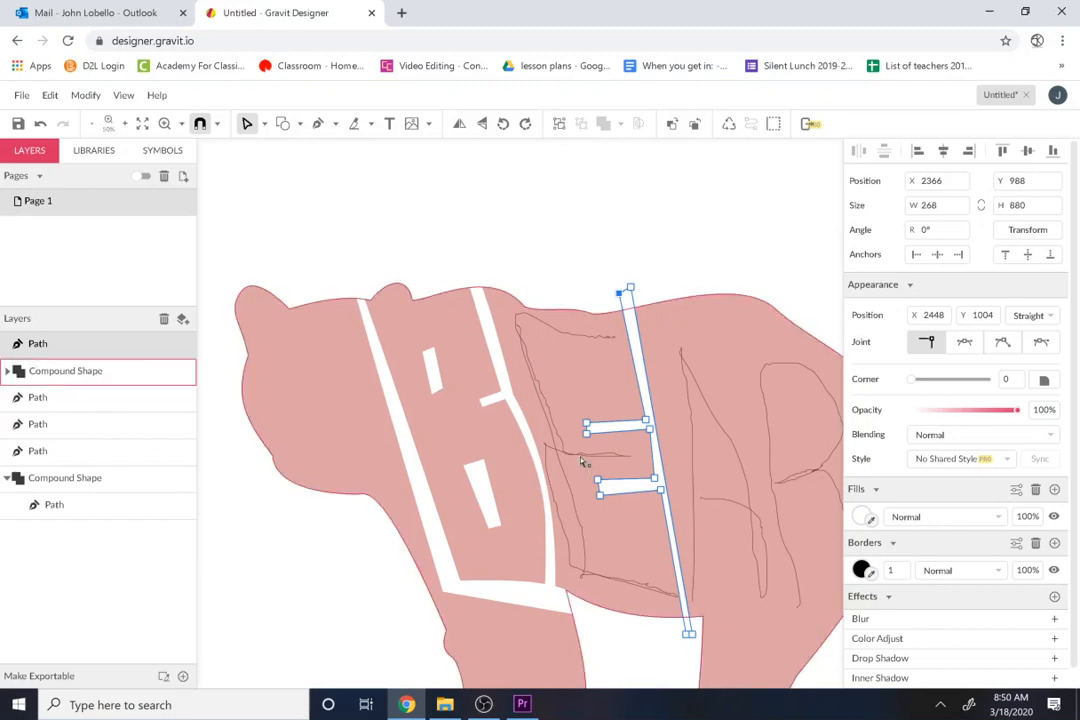
click(579, 573)
click(626, 649)
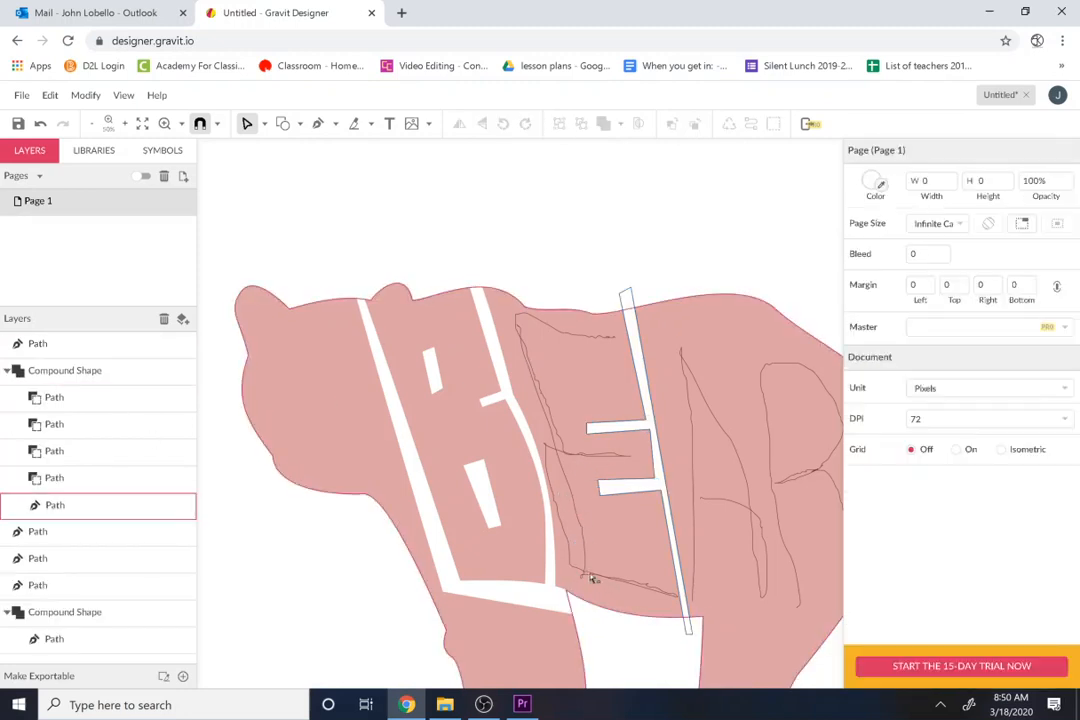
click(100, 535)
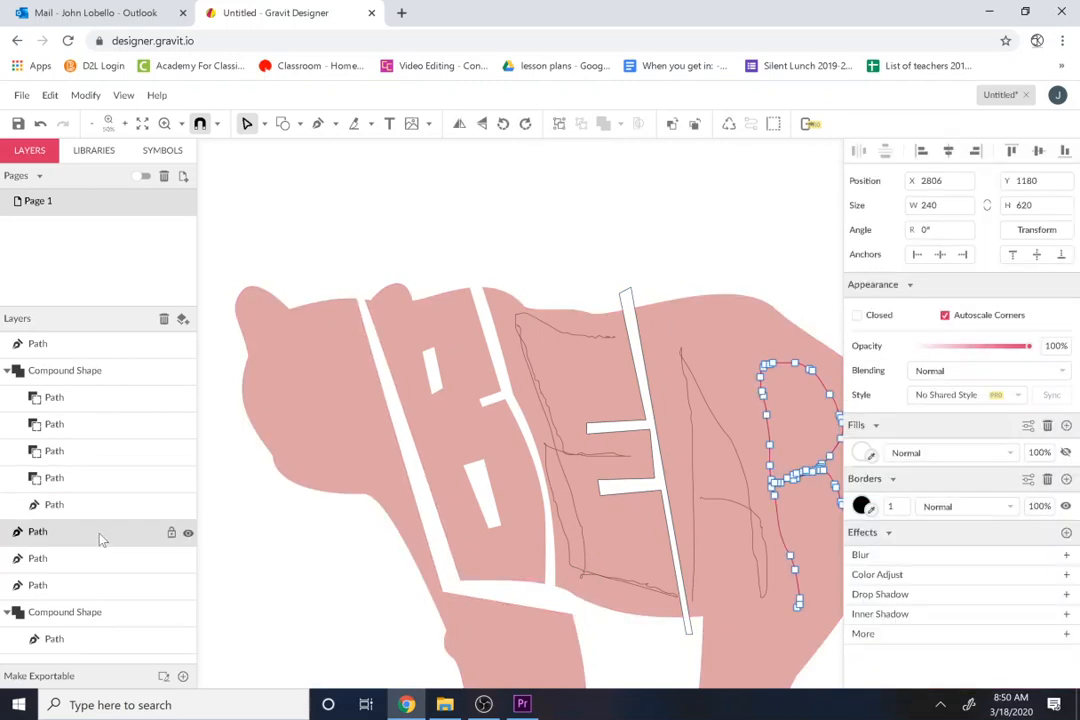
click(90, 560)
click(87, 585)
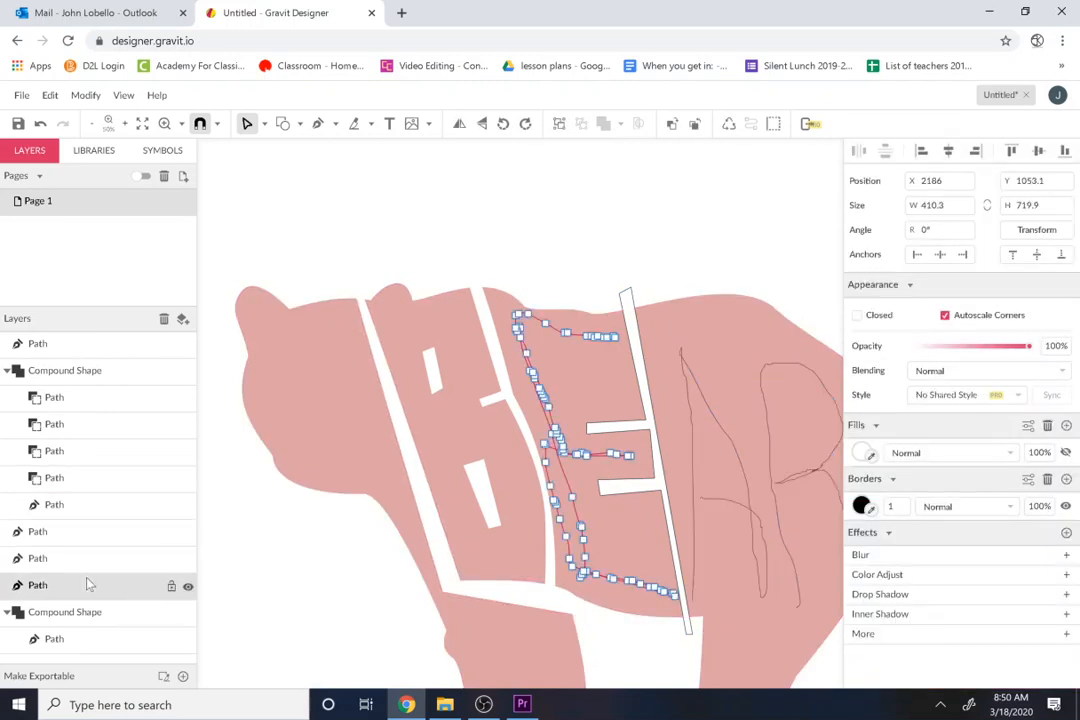
key(Delete)
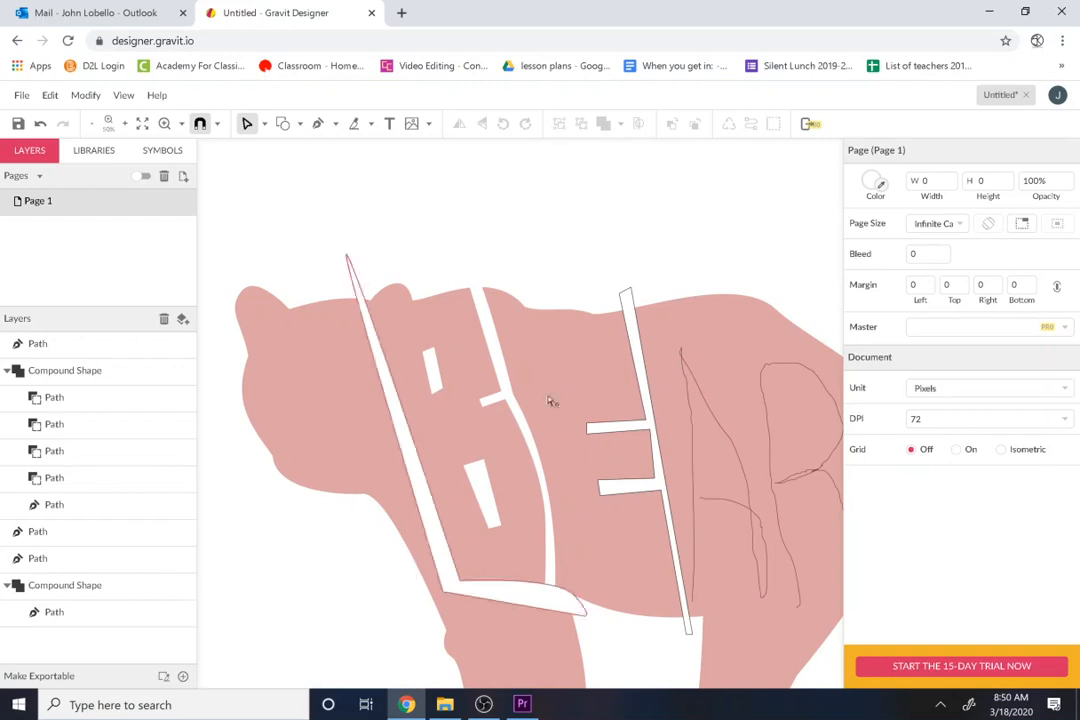
Step: Subtract the notched E cut path from the bear's compound shape
click(37, 343)
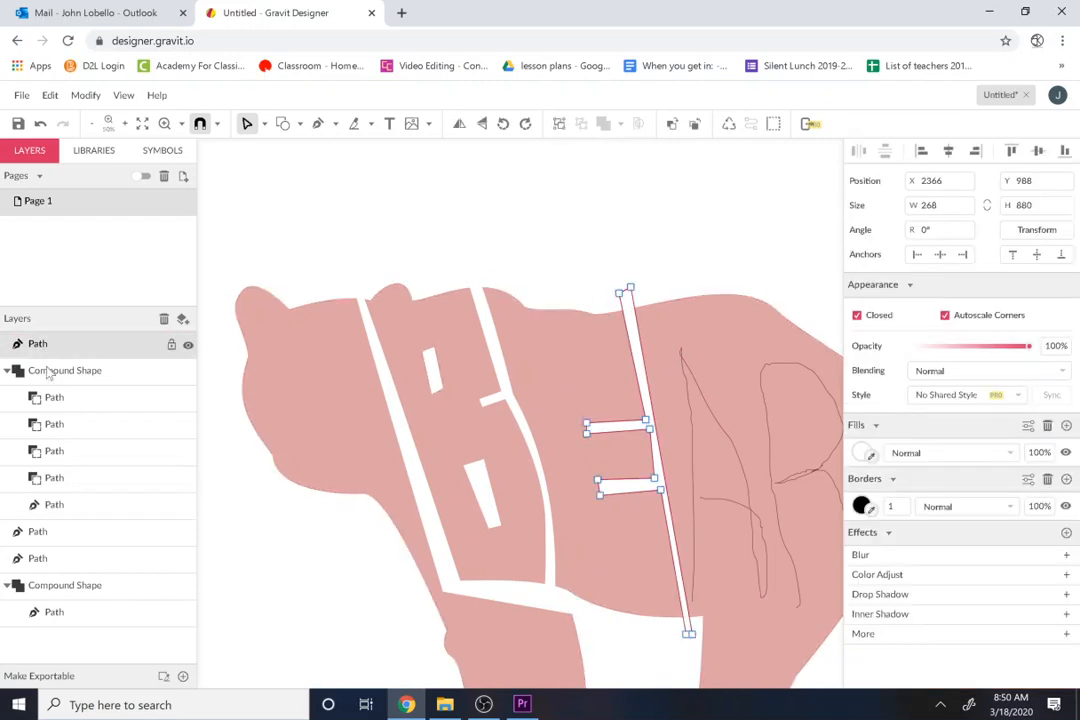
shift+click(50, 371)
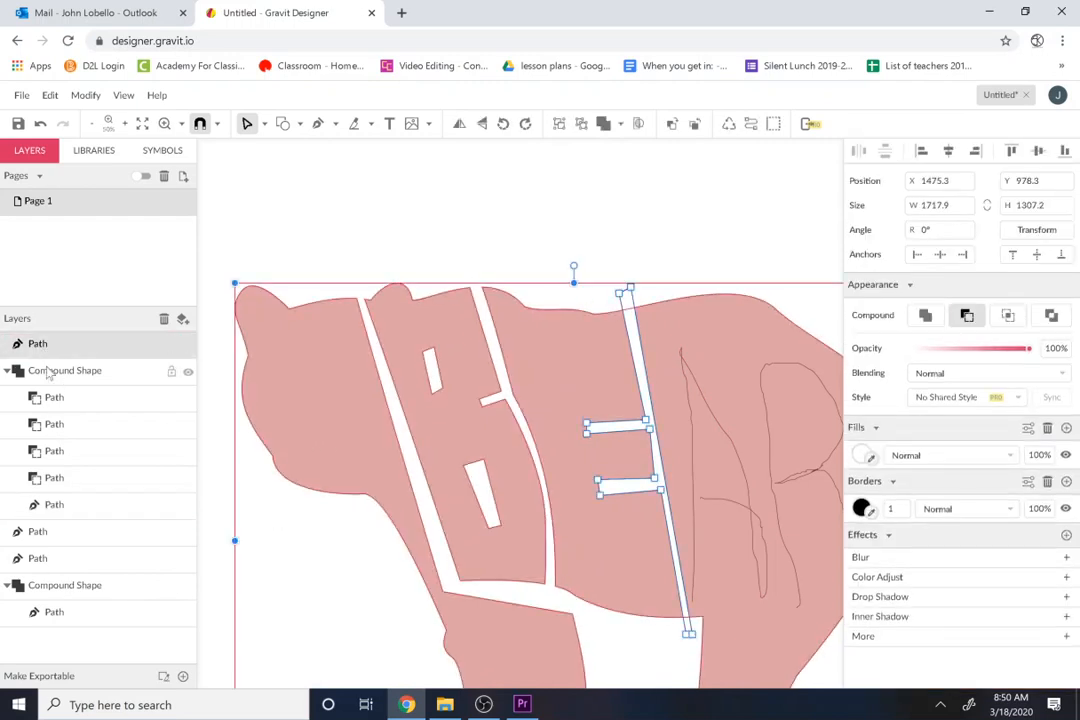
click(620, 123)
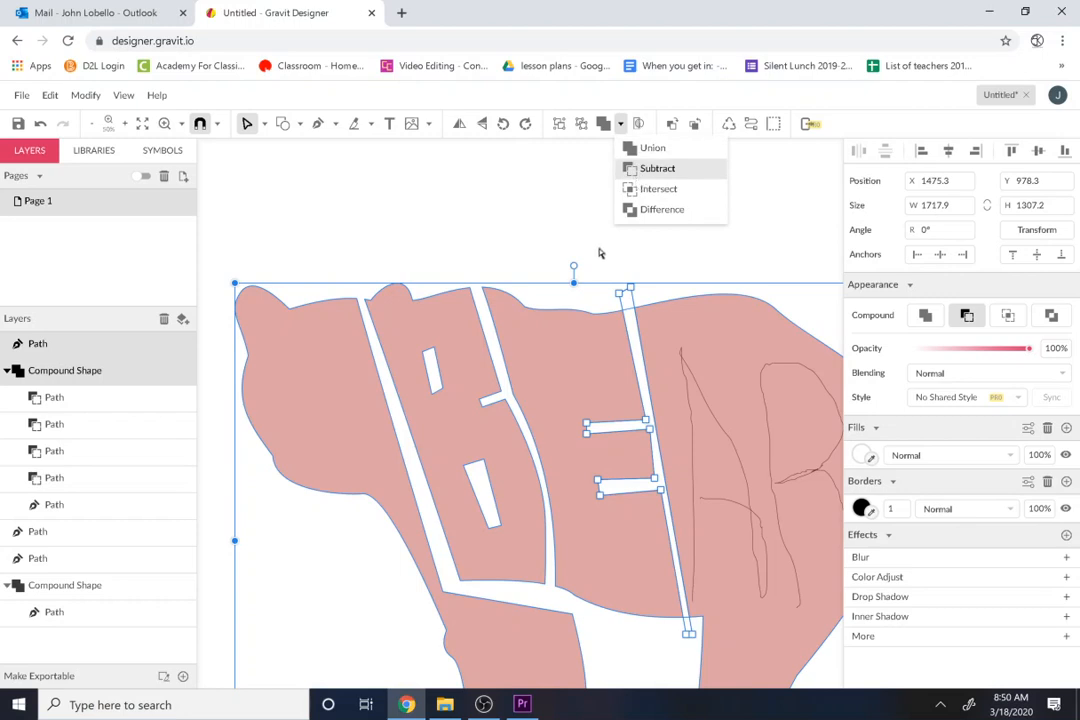
click(571, 238)
Step: Draw a closed slanted Pen strip about 380 × 1072 px between A and R, from above the back to beyond the hind leg
key(space)
drag(558, 454, 410, 412)
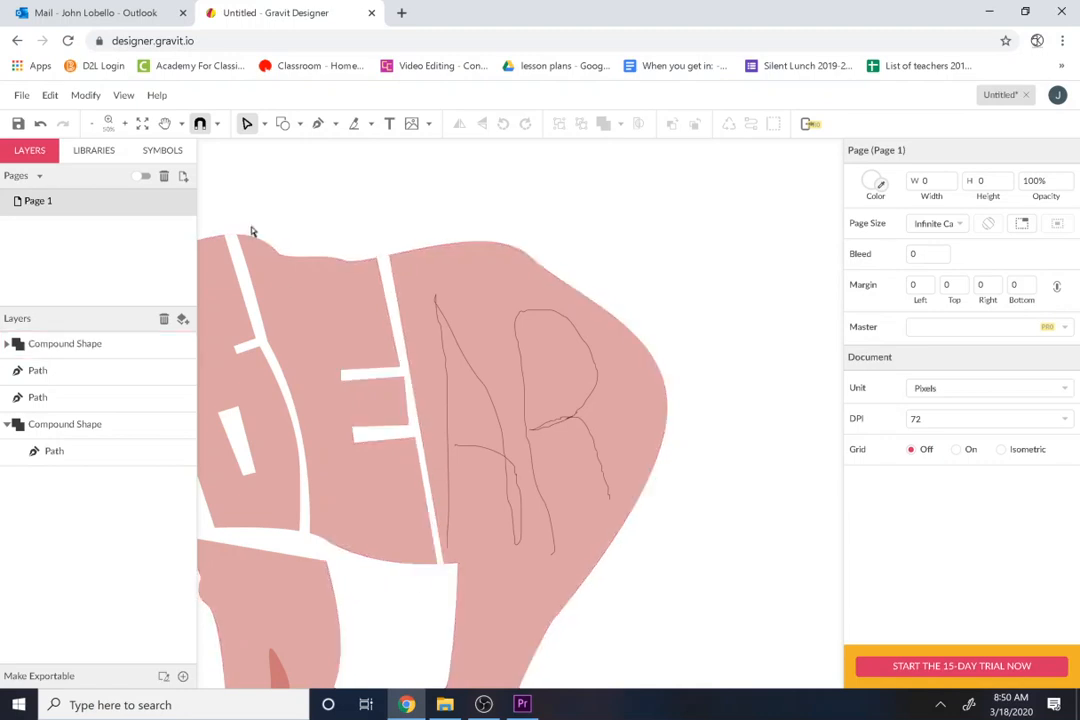
click(317, 123)
click(428, 234)
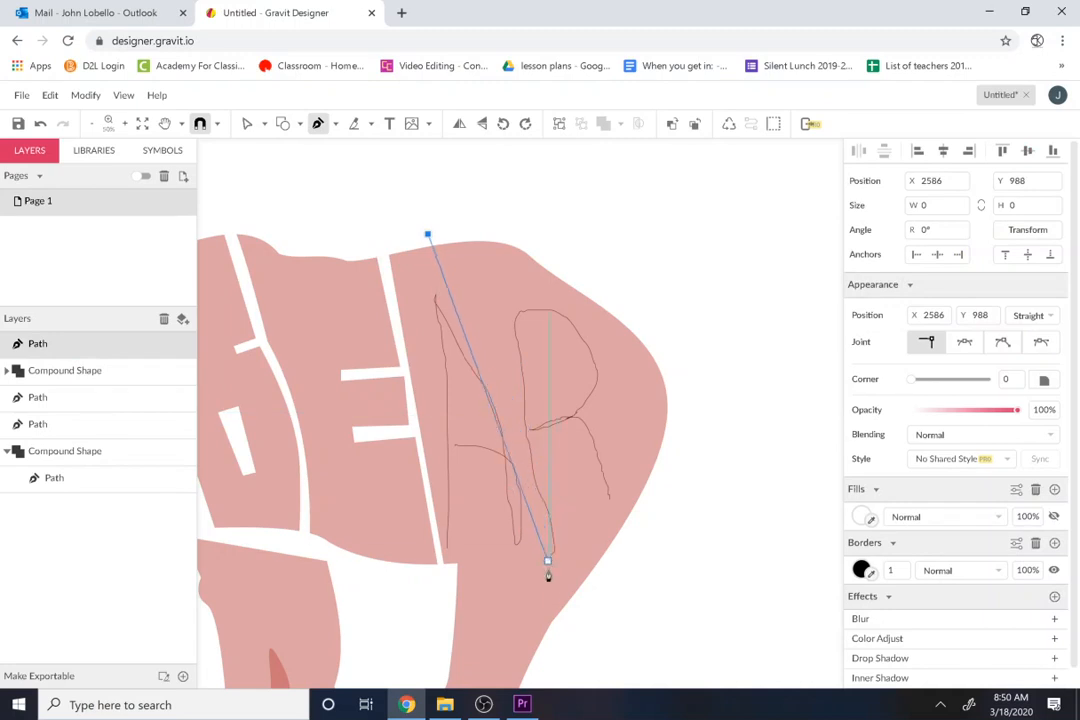
click(559, 640)
click(577, 634)
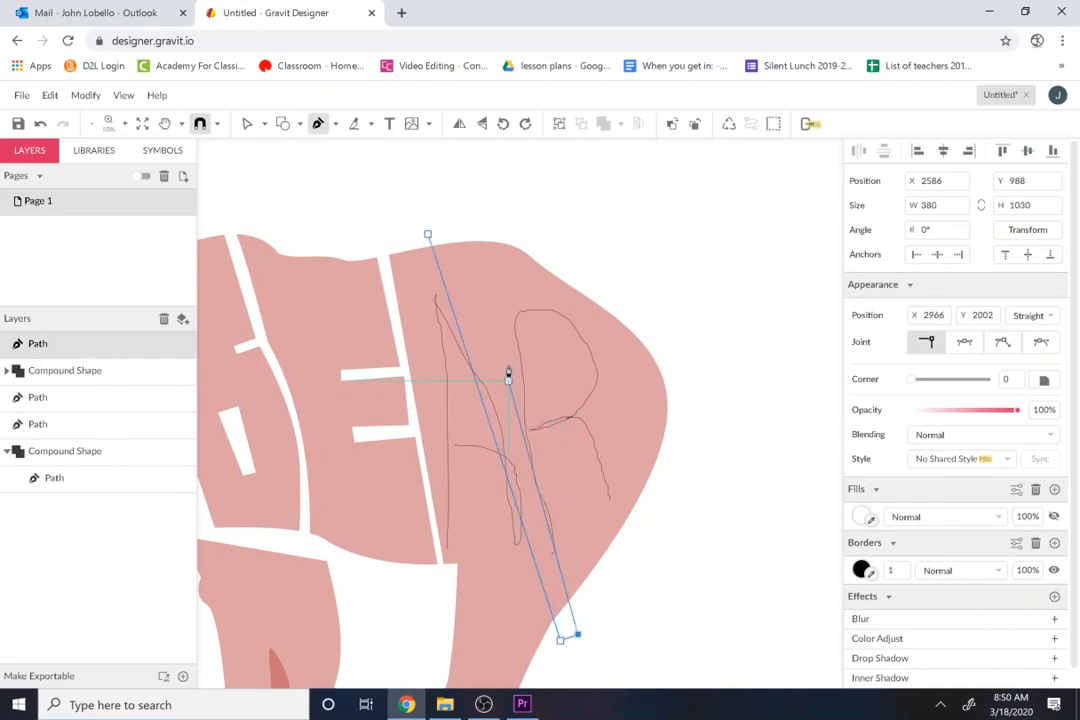
click(440, 219)
click(428, 235)
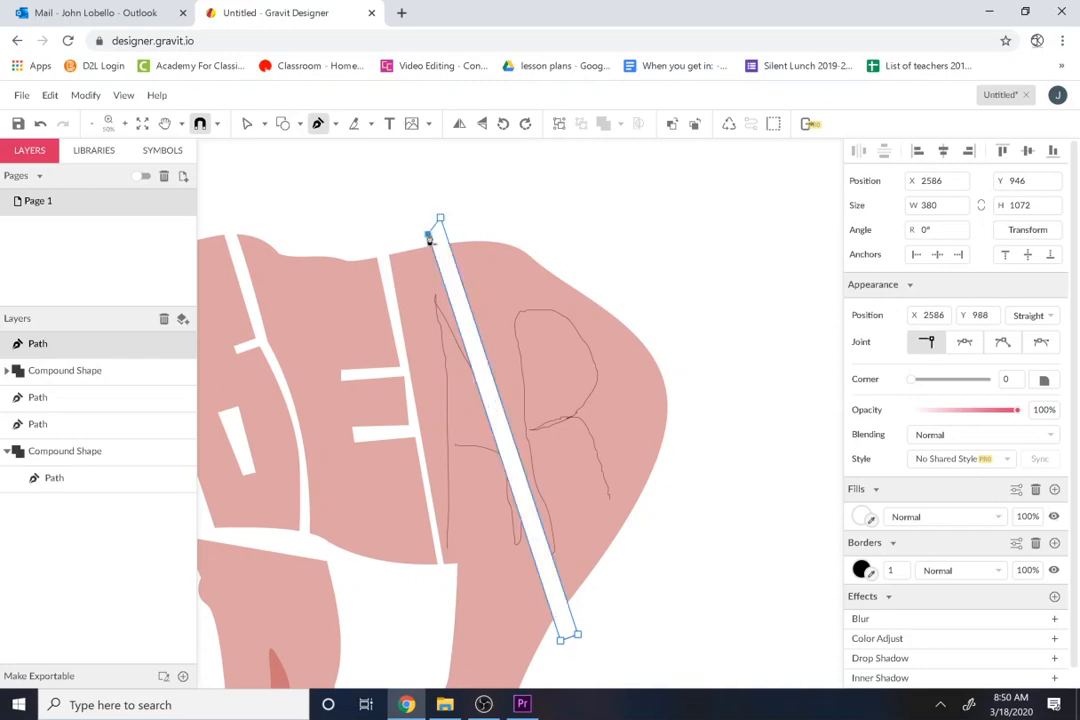
Step: Narrow the slanted strip between A and R by moving its two A-side end corners closer to the opposite edge
drag(428, 236, 458, 302)
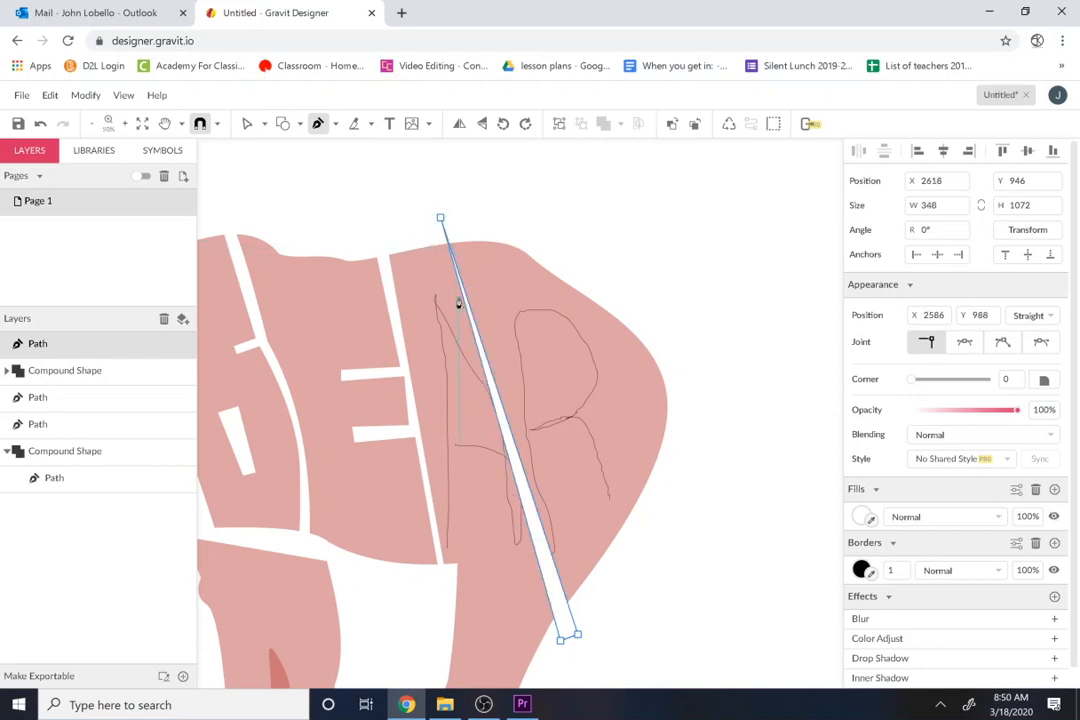
key(ctrl+z)
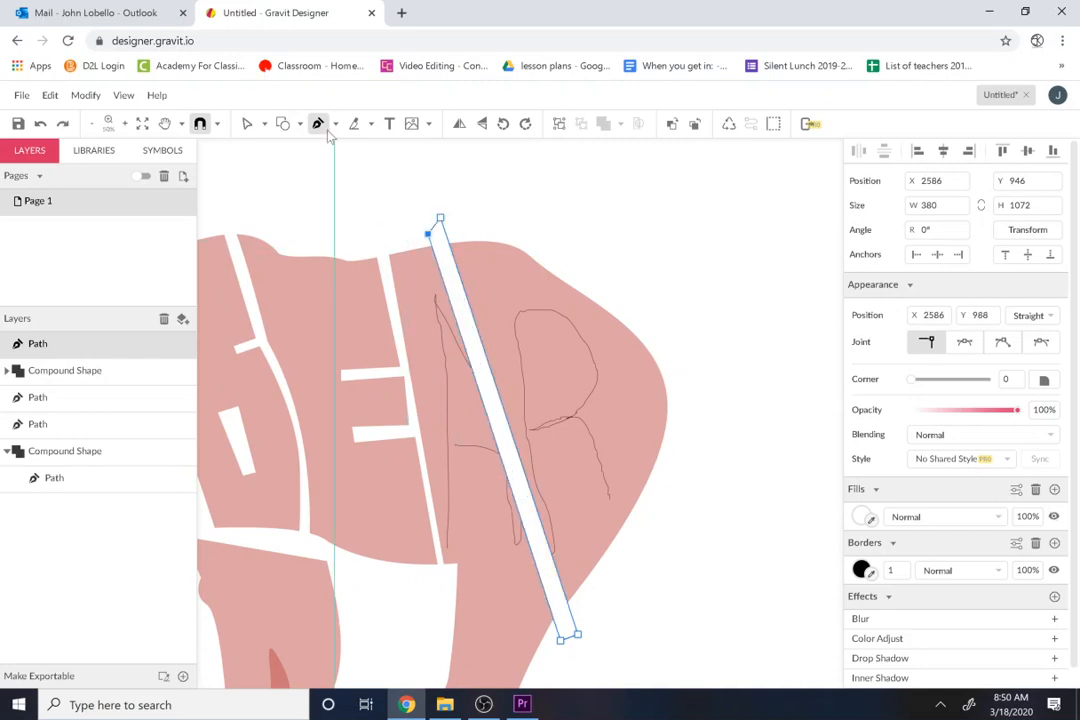
click(245, 125)
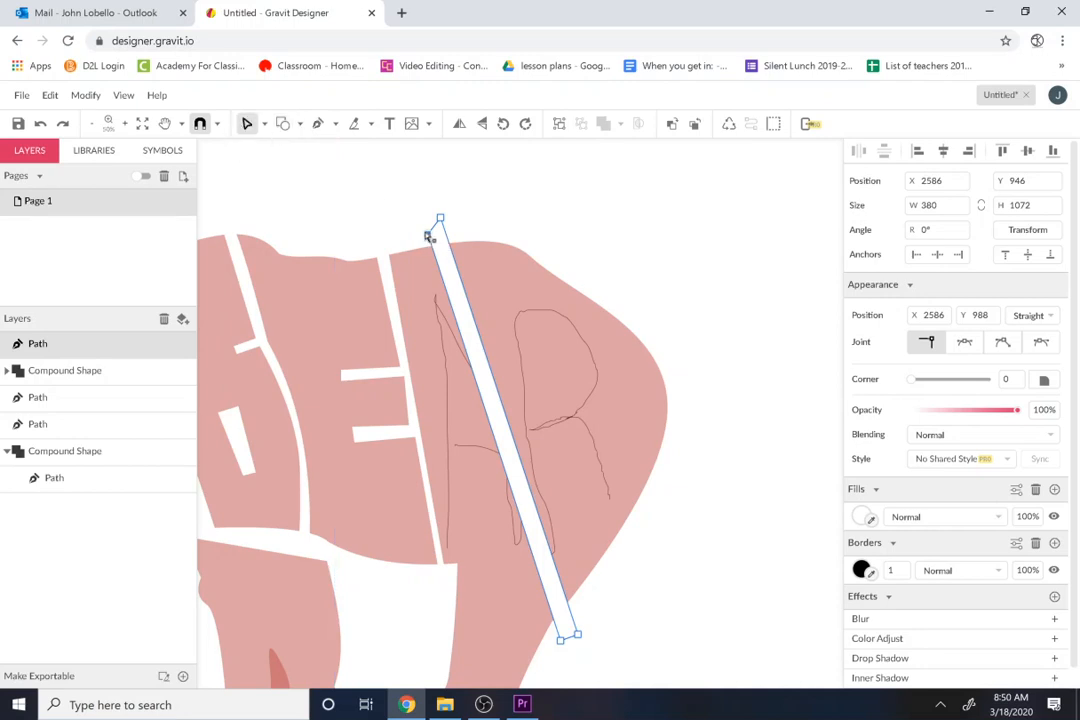
drag(428, 234, 432, 222)
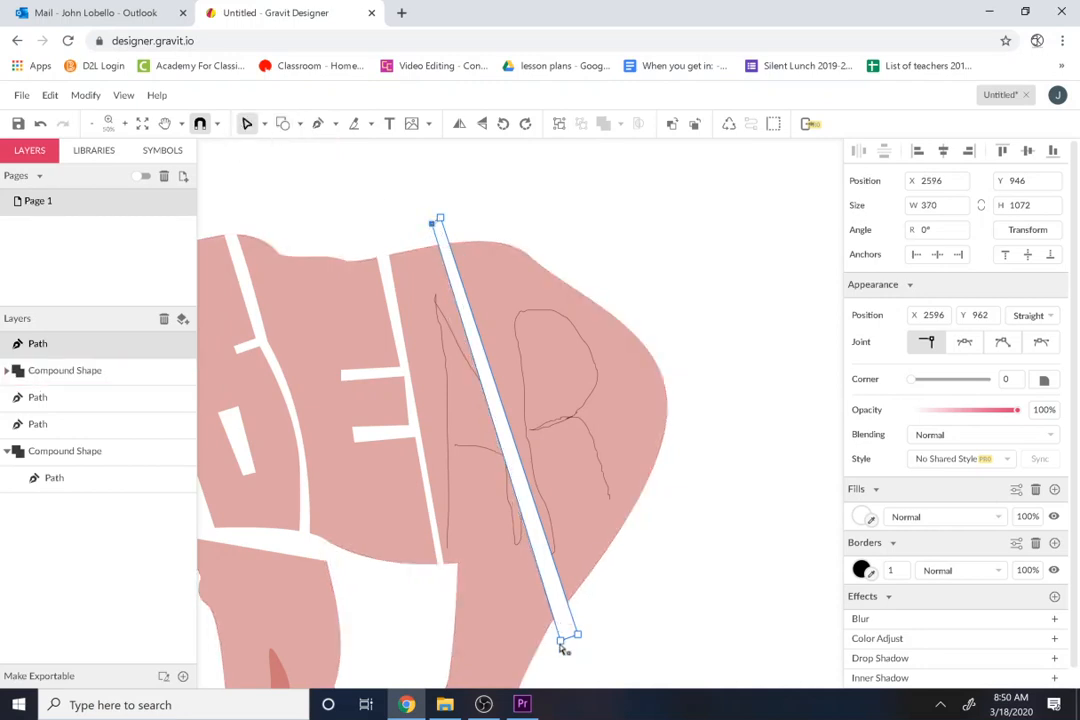
drag(565, 640, 575, 640)
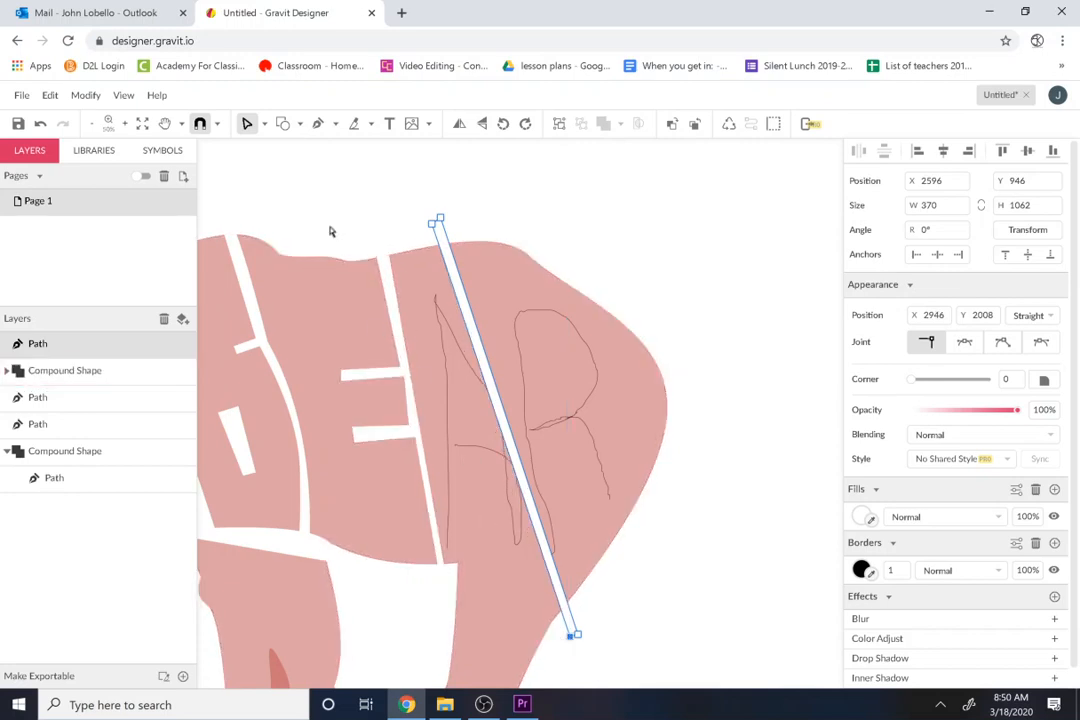
Step: Draw a closed bent Pen path about 116 px wide from below the belly up between the legs of the A
click(318, 123)
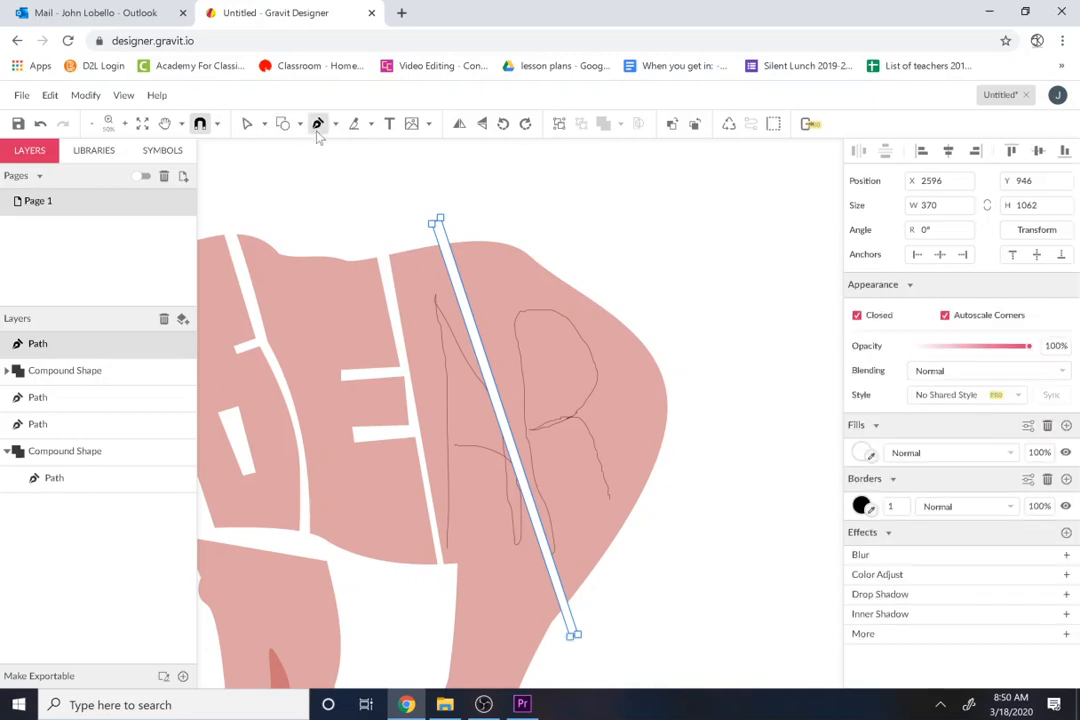
click(424, 596)
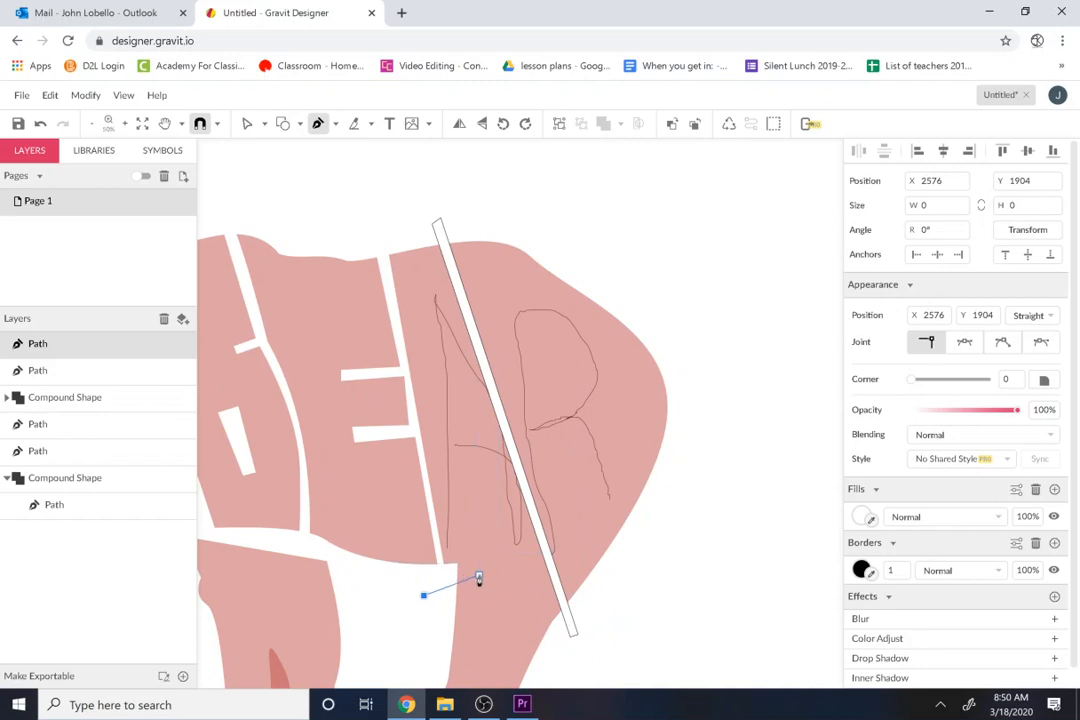
key(ctrl+z)
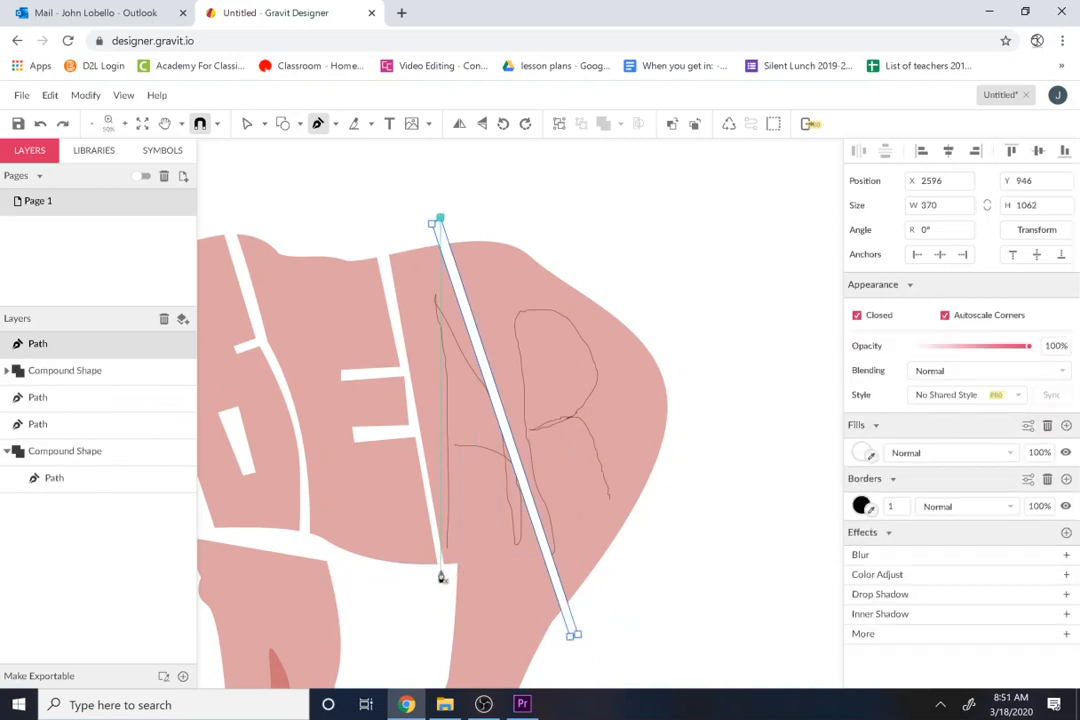
click(440, 571)
click(474, 558)
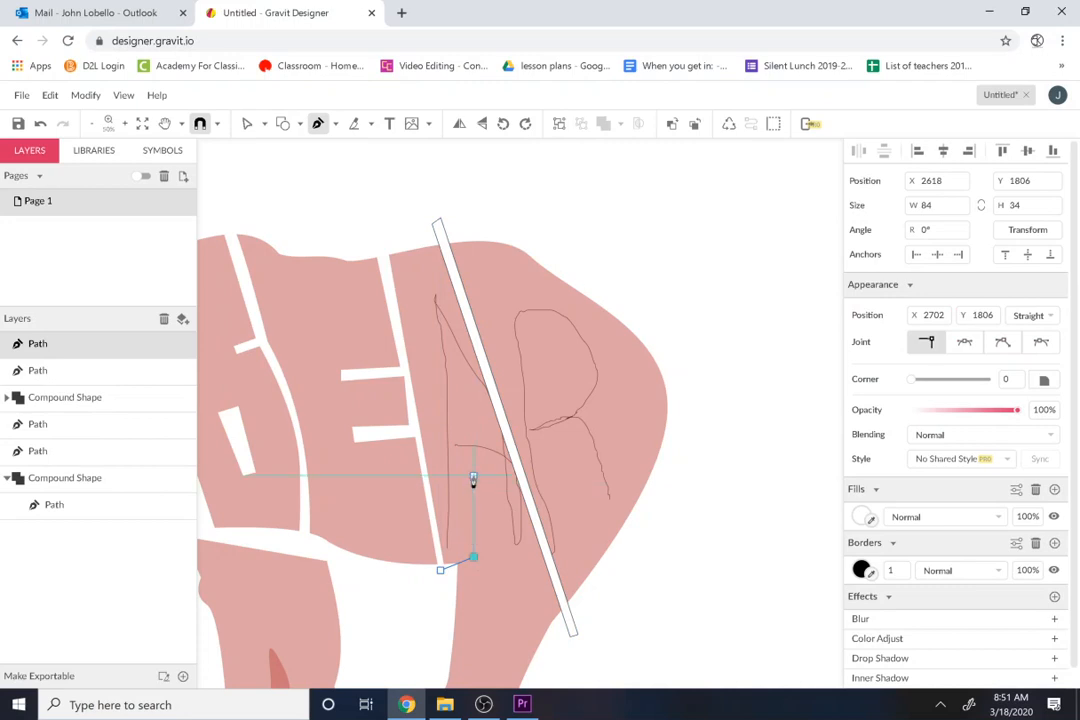
click(475, 477)
click(486, 478)
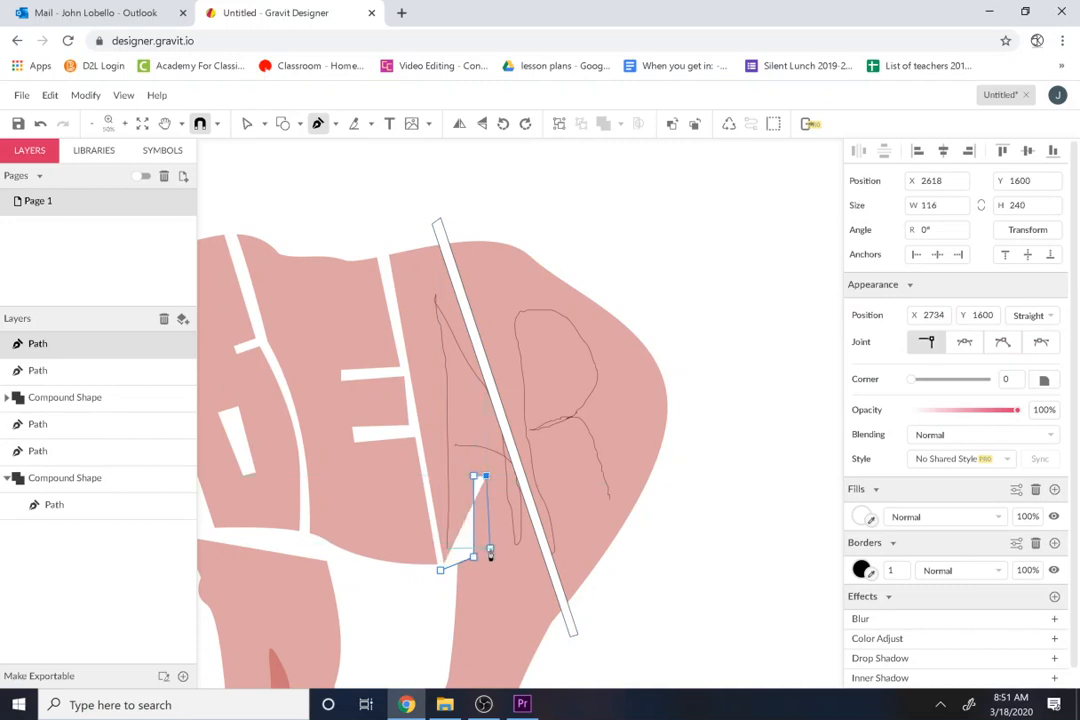
click(486, 557)
click(446, 580)
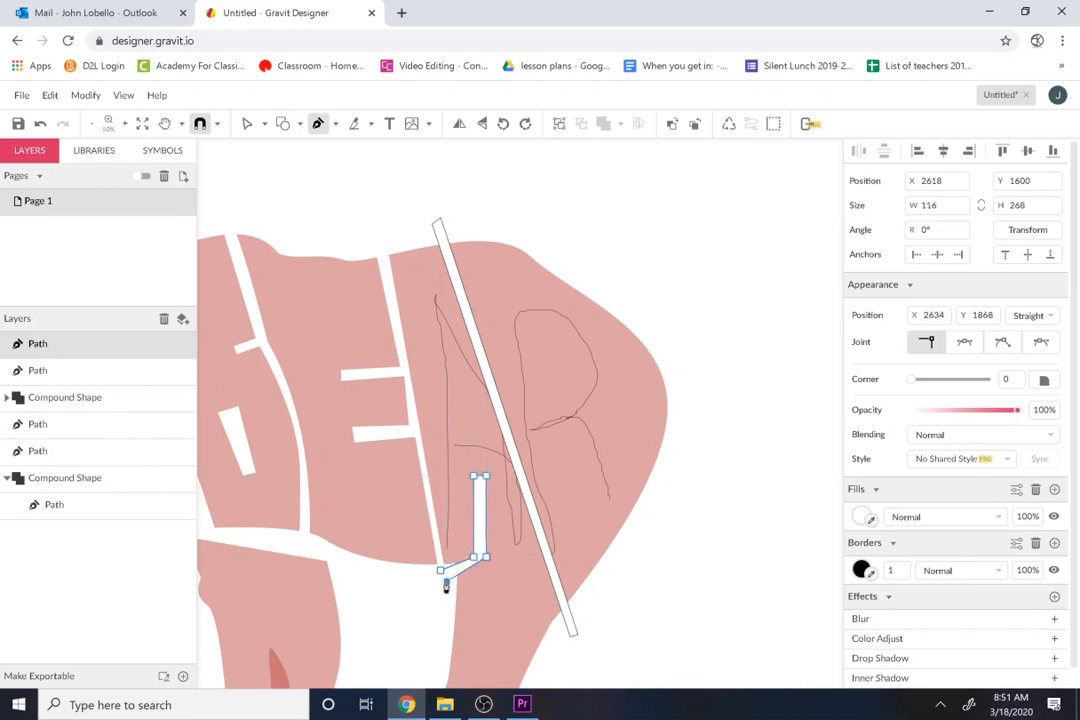
Step: Draw a closed slanted Pen bar about 96 × 240 px as the upper opening of the A
click(457, 412)
click(435, 317)
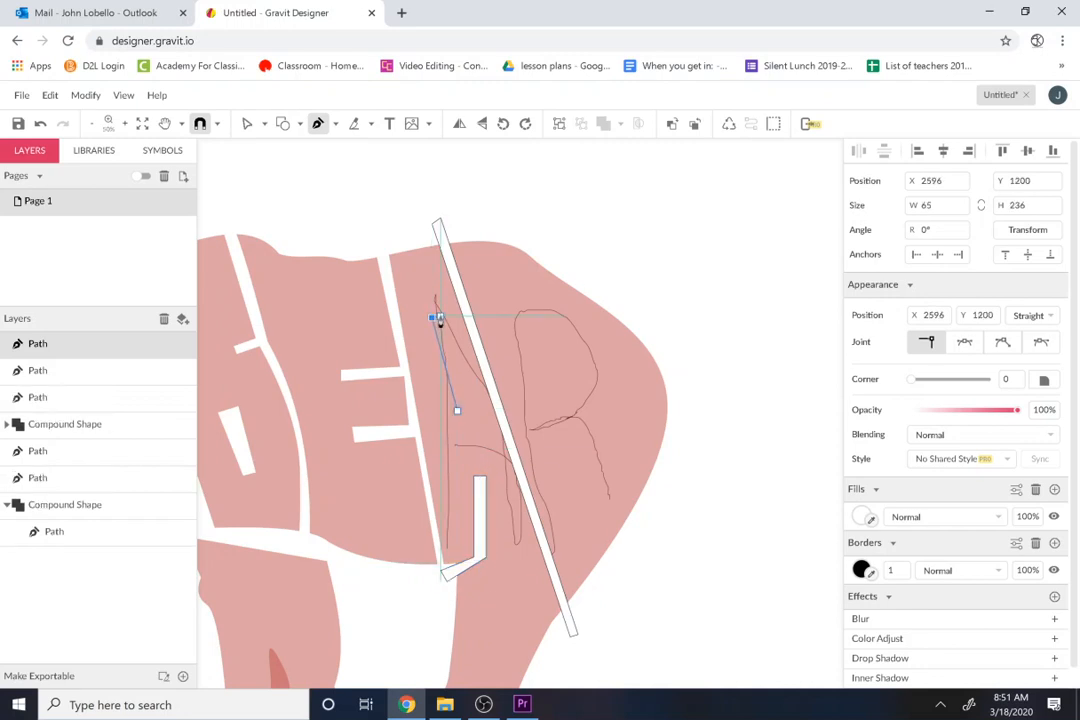
click(469, 409)
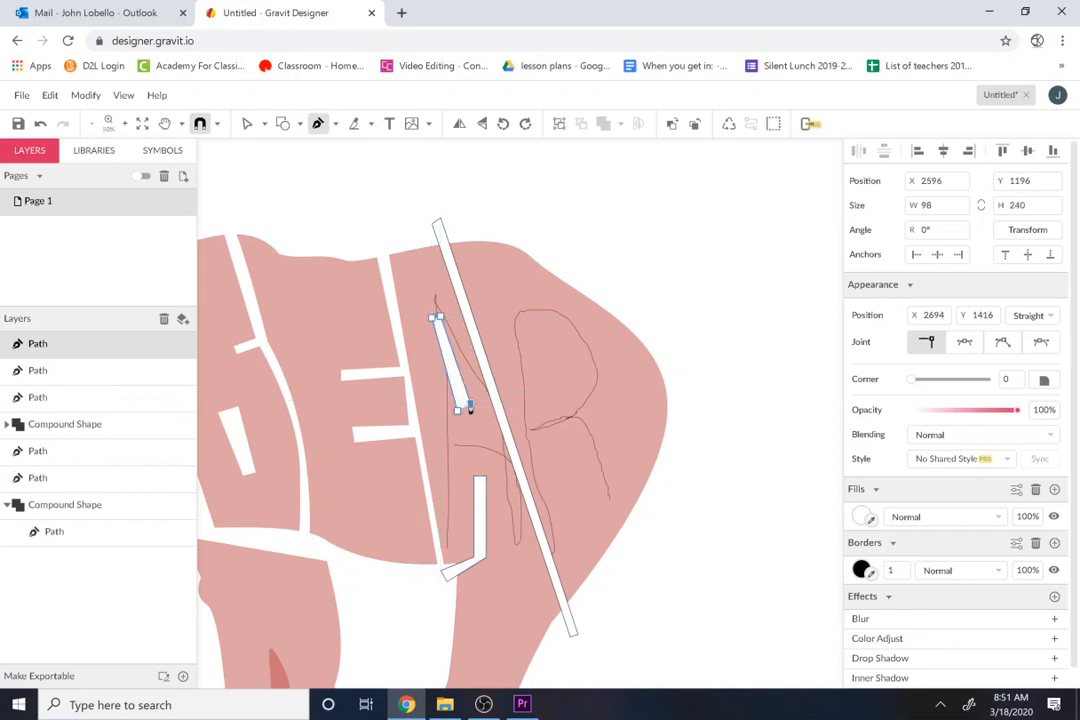
click(458, 411)
Step: Subtract the slanted strip and the two A cut paths from the bear's compound shape
shift+click(65, 424)
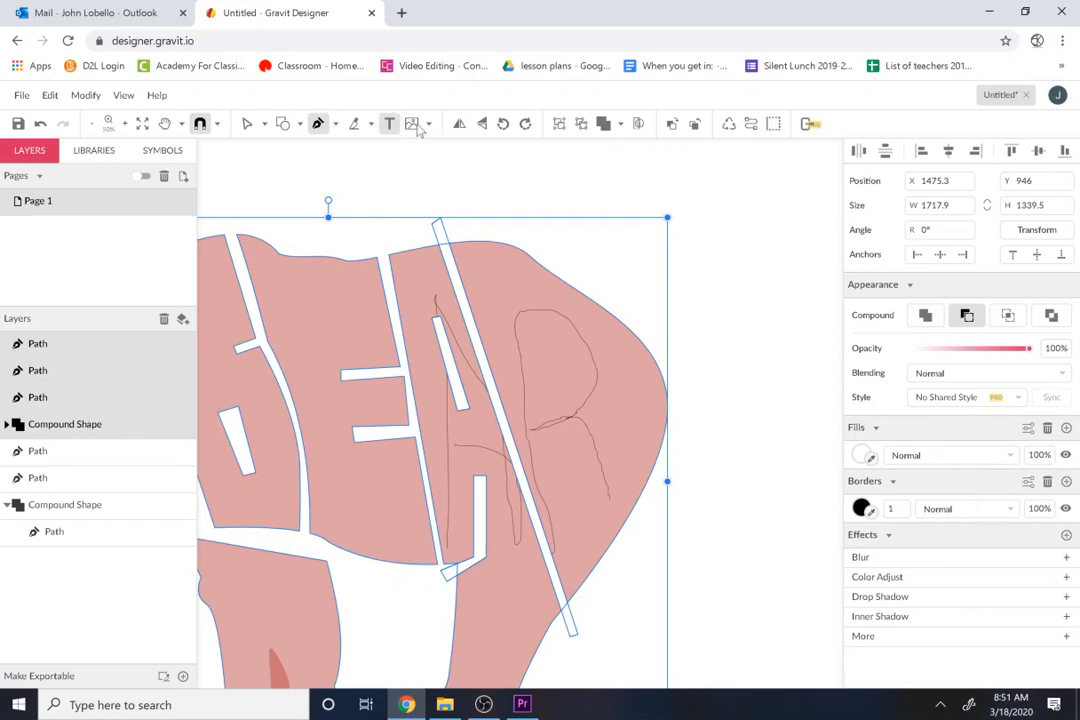
click(620, 125)
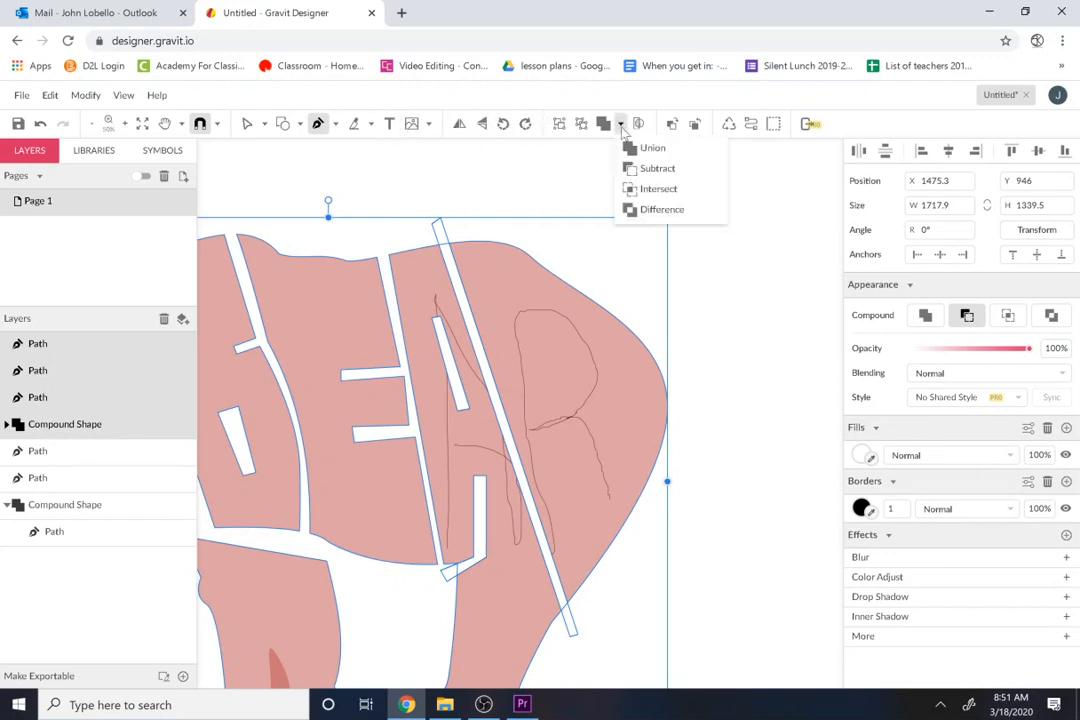
click(655, 168)
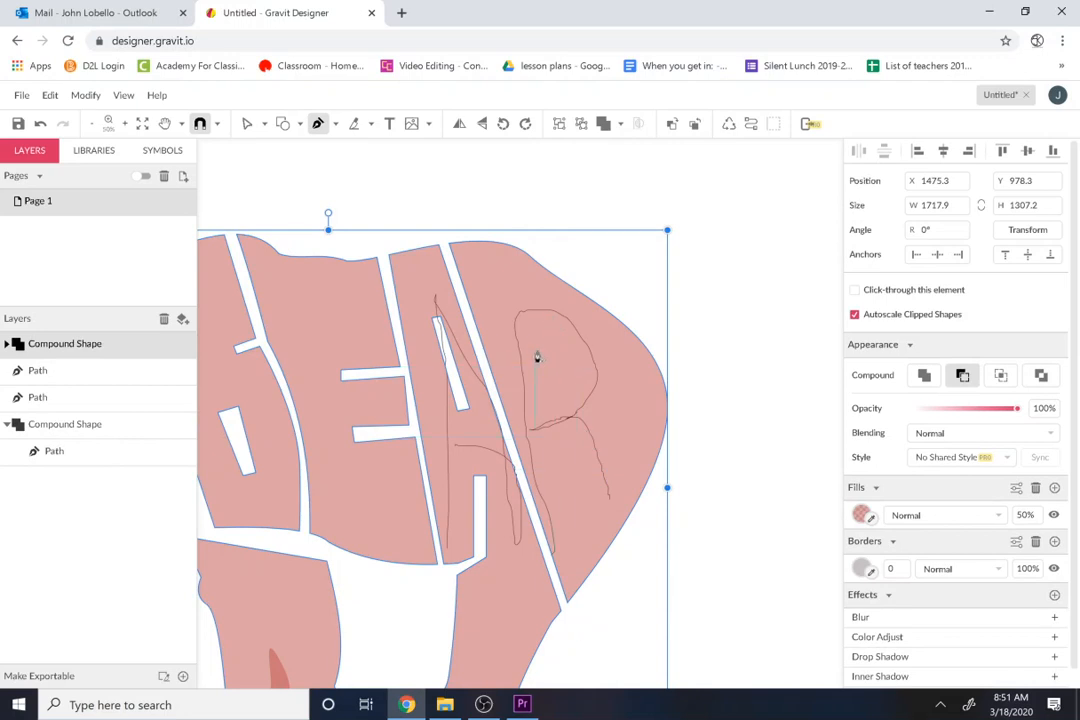
Step: Draw two closed Pen bars for the R: the bowl opening about 68 × 160 px and the leg gap about 100 × 326 px
click(508, 316)
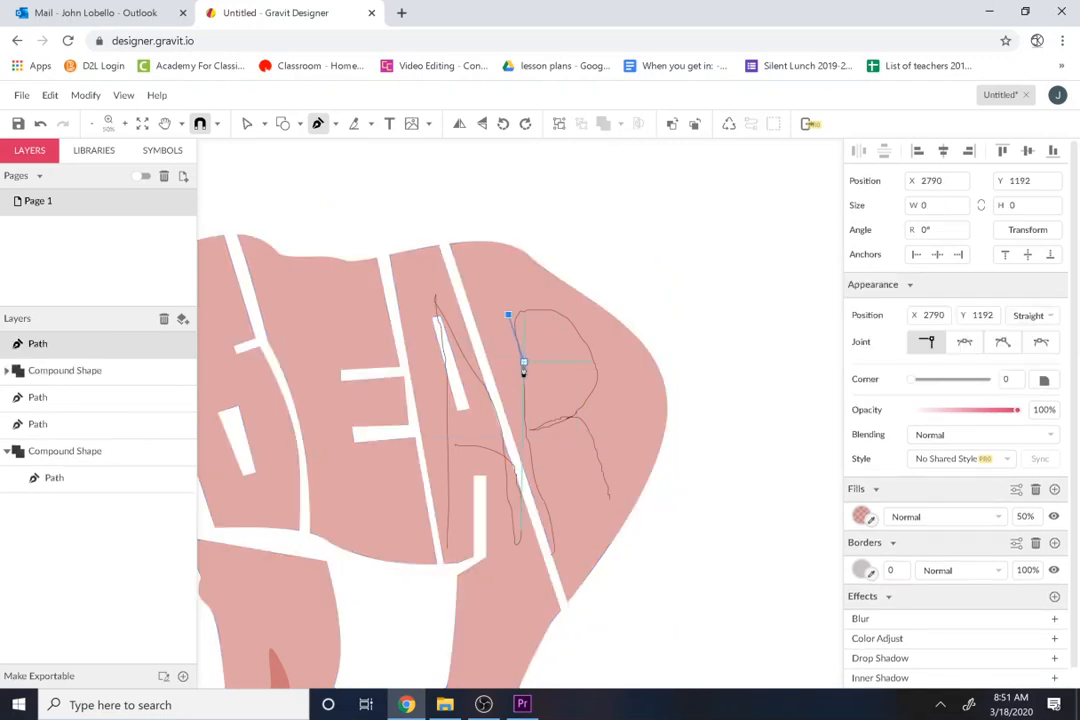
click(523, 372)
click(535, 372)
click(519, 310)
click(509, 314)
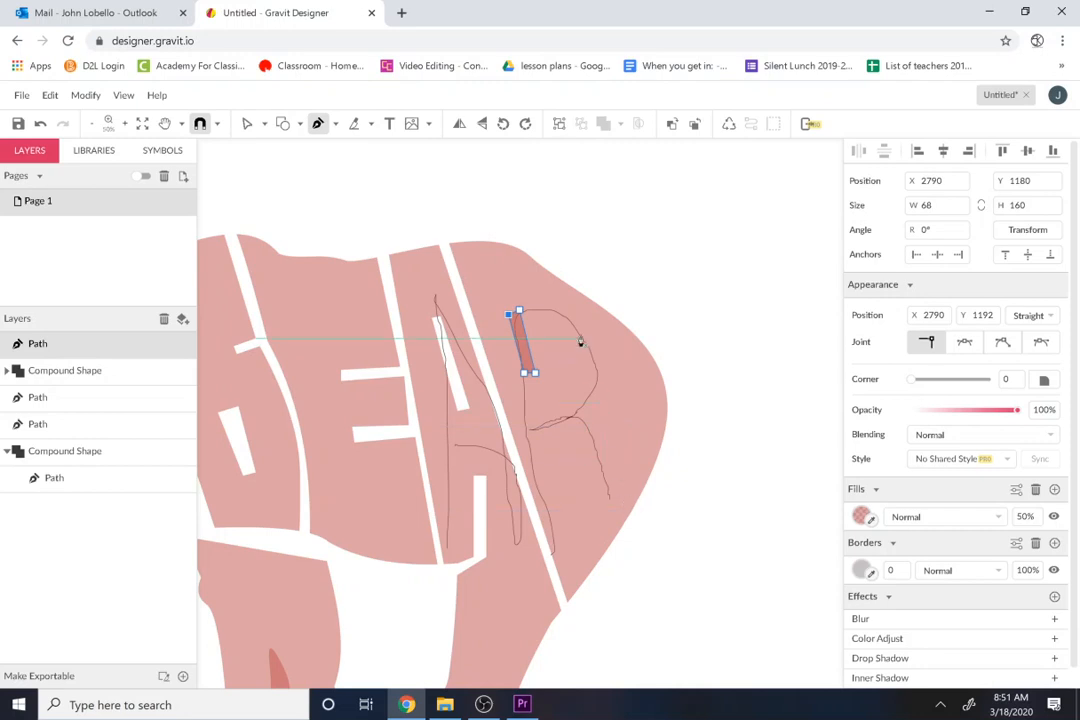
click(557, 460)
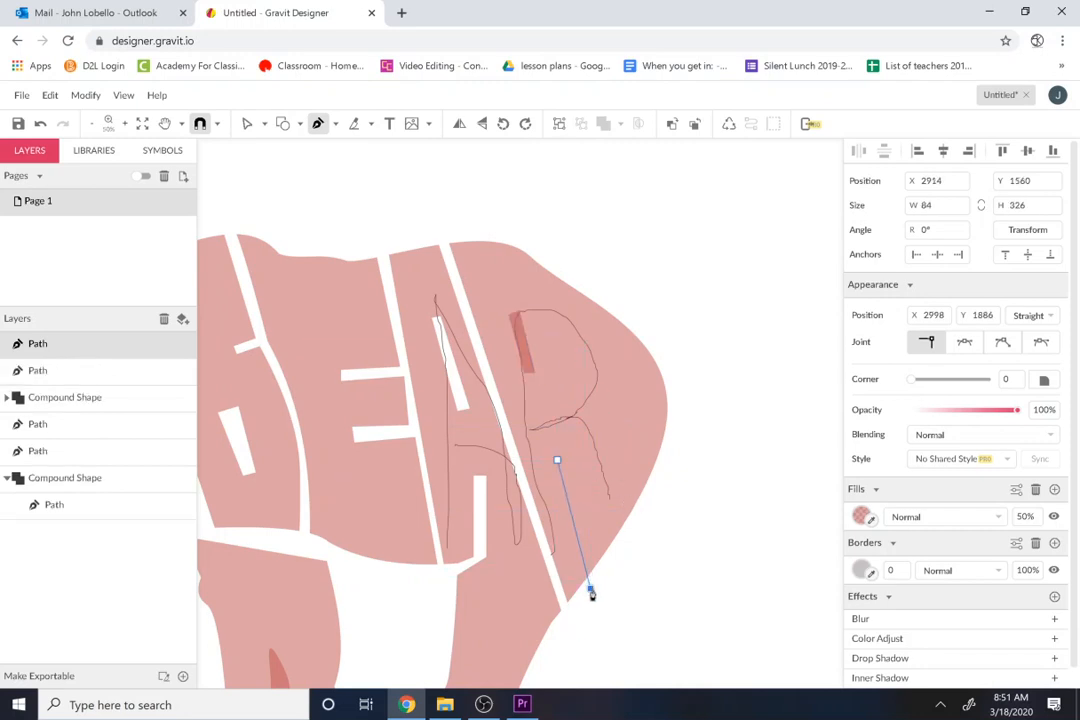
click(566, 460)
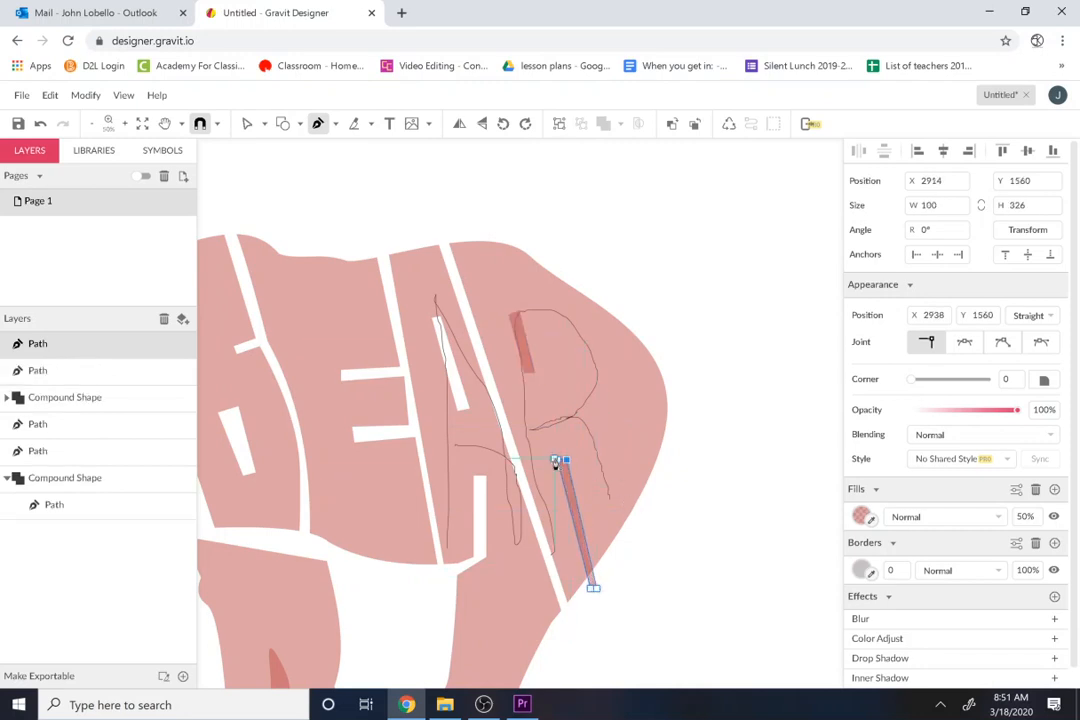
Step: Draw a closed slanted Pen strip about 218 × 706 px along the rump side of the R, with a short inward notch at its waist
click(566, 266)
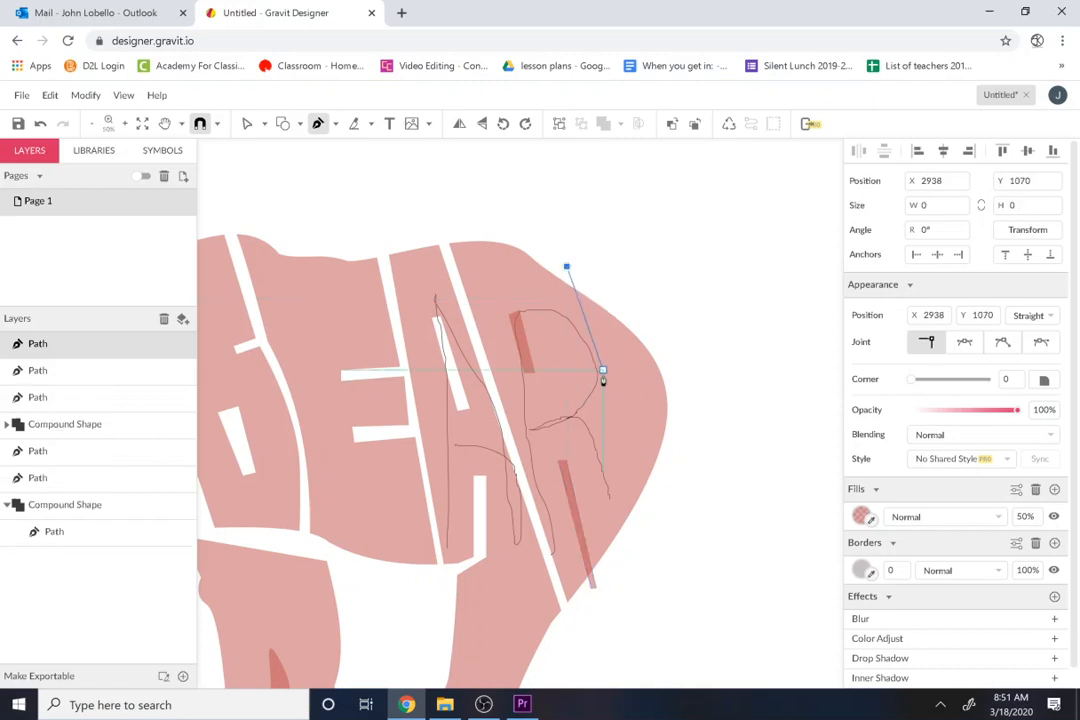
click(607, 400)
click(586, 408)
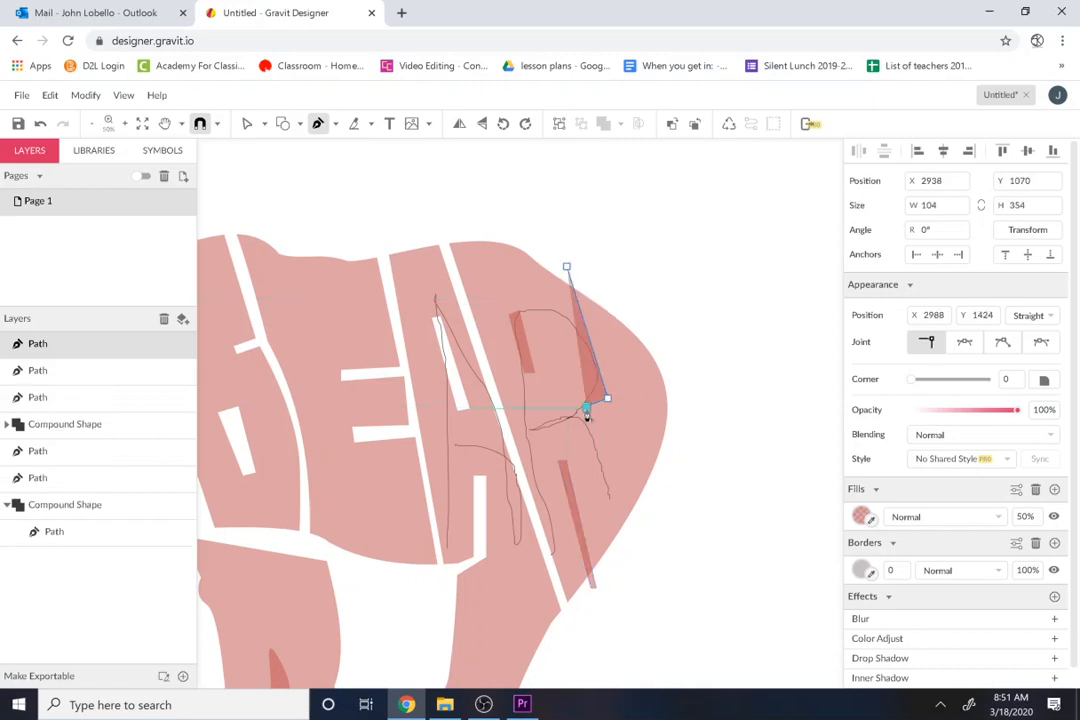
click(590, 416)
click(611, 408)
click(645, 534)
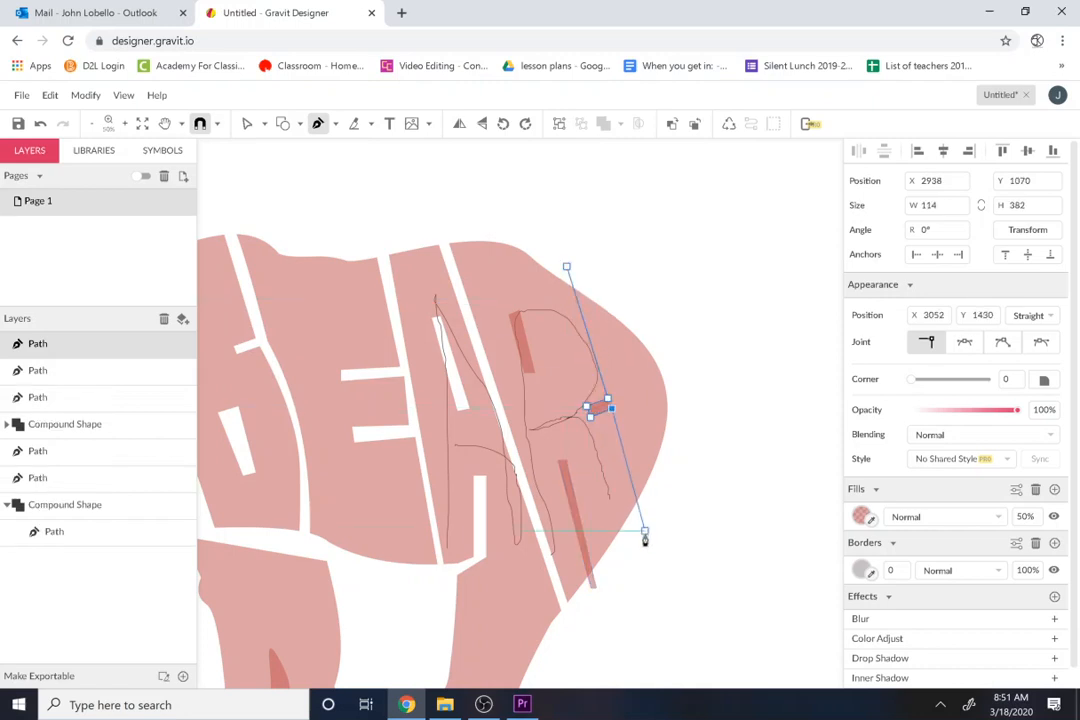
click(652, 520)
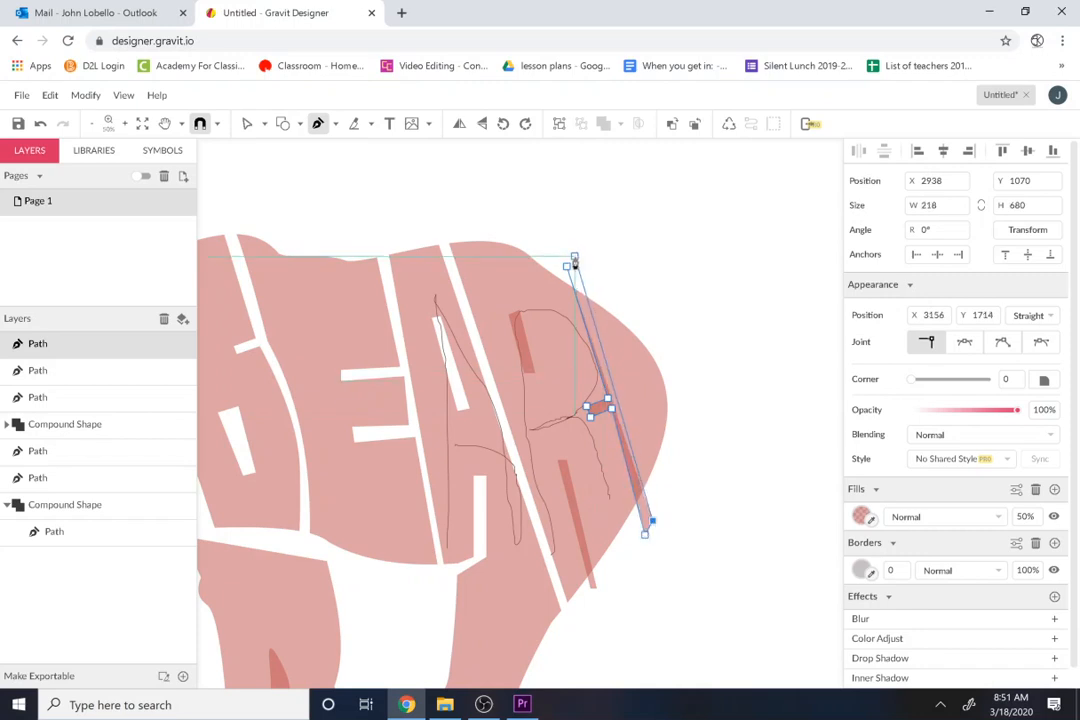
click(575, 258)
click(567, 267)
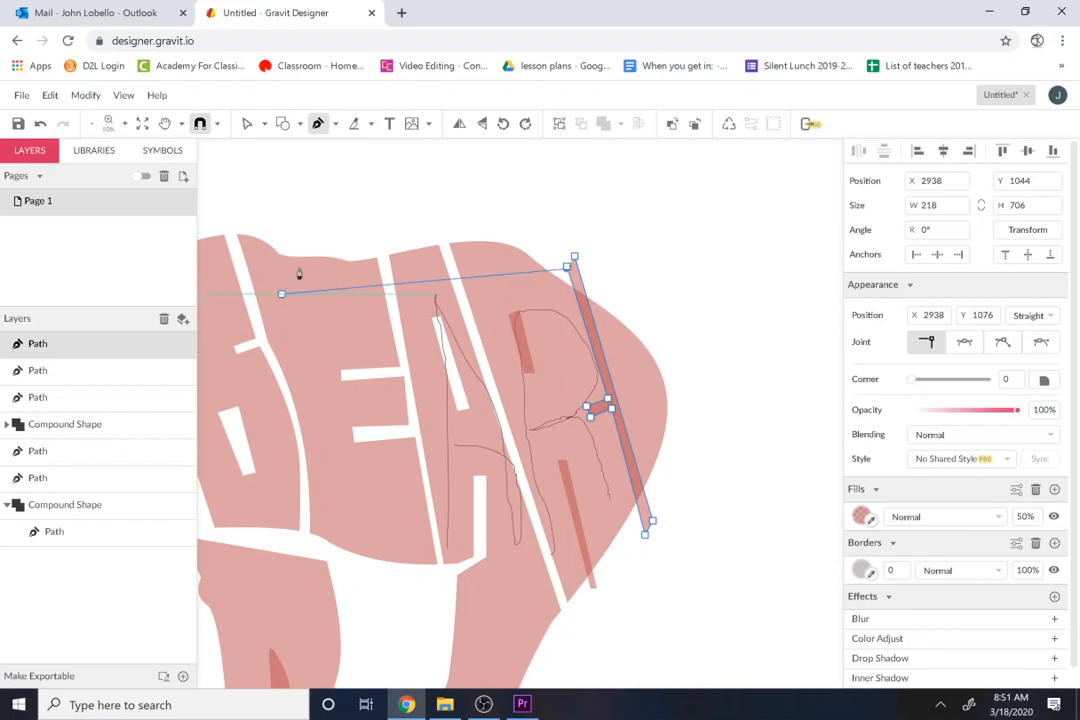
click(574, 257)
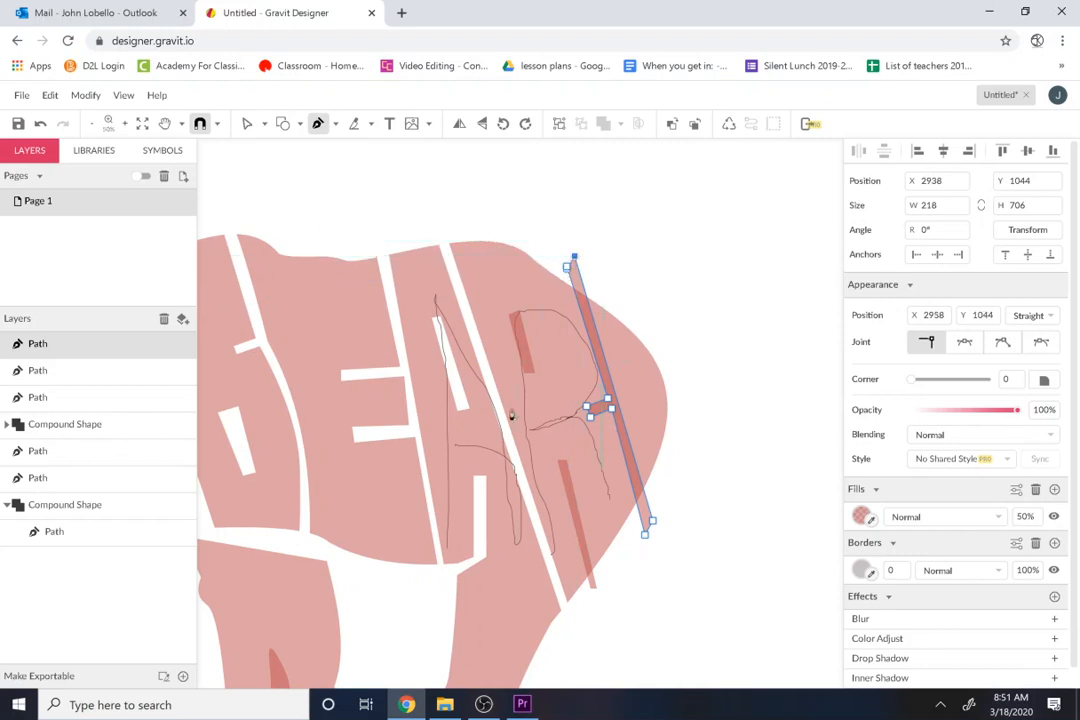
Step: Subtract the three R cut paths from the bear's compound shape
shift+click(37, 431)
click(621, 123)
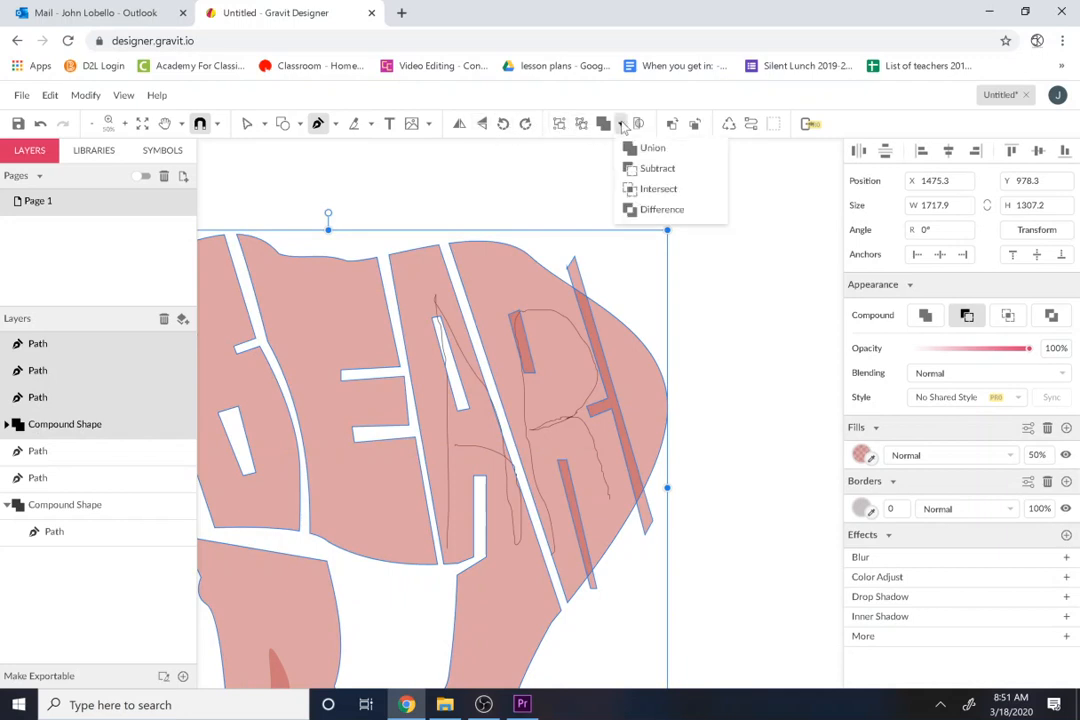
click(655, 170)
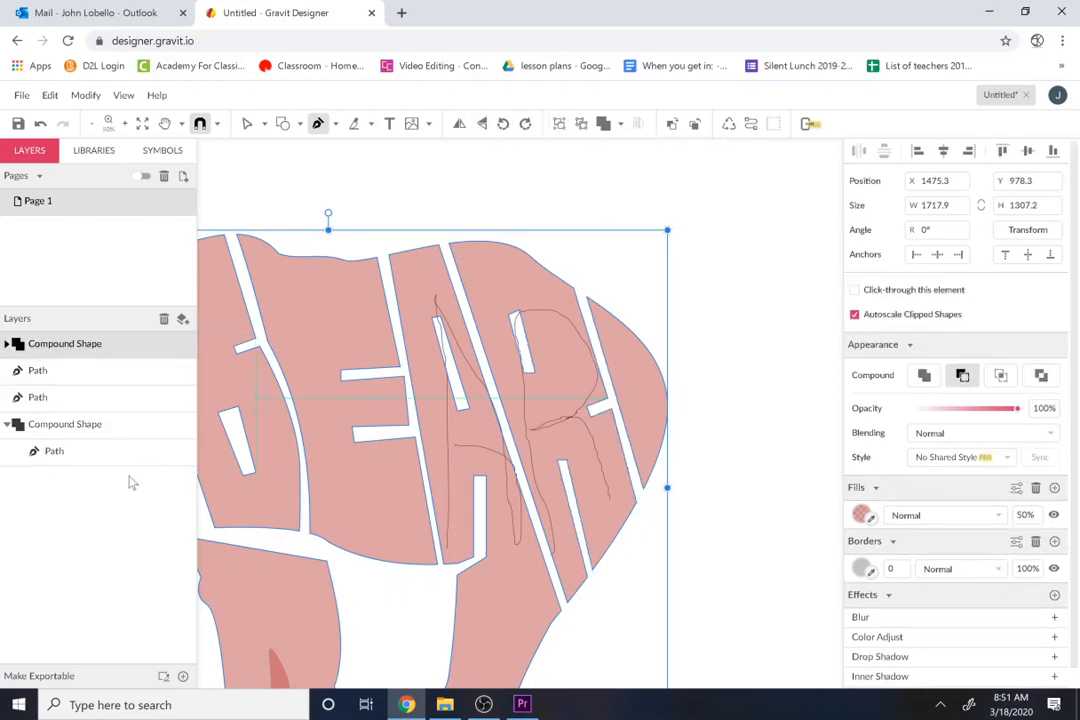
Step: Delete the freehand guides of the letters R and A
click(52, 378)
key(Delete)
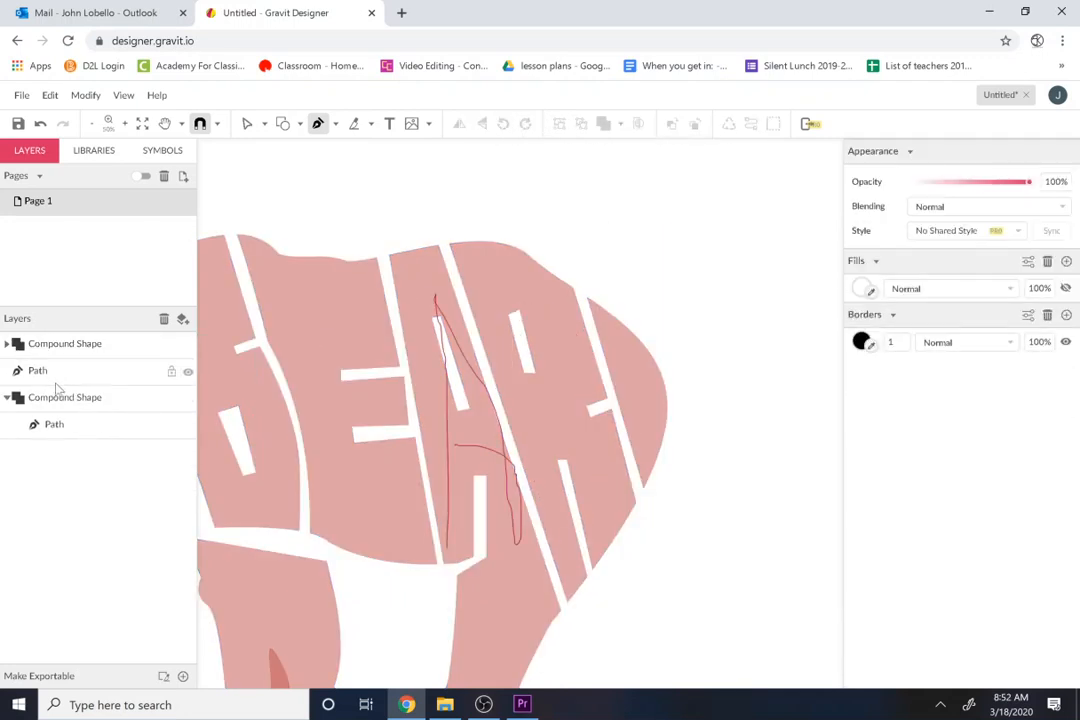
click(40, 374)
key(Delete)
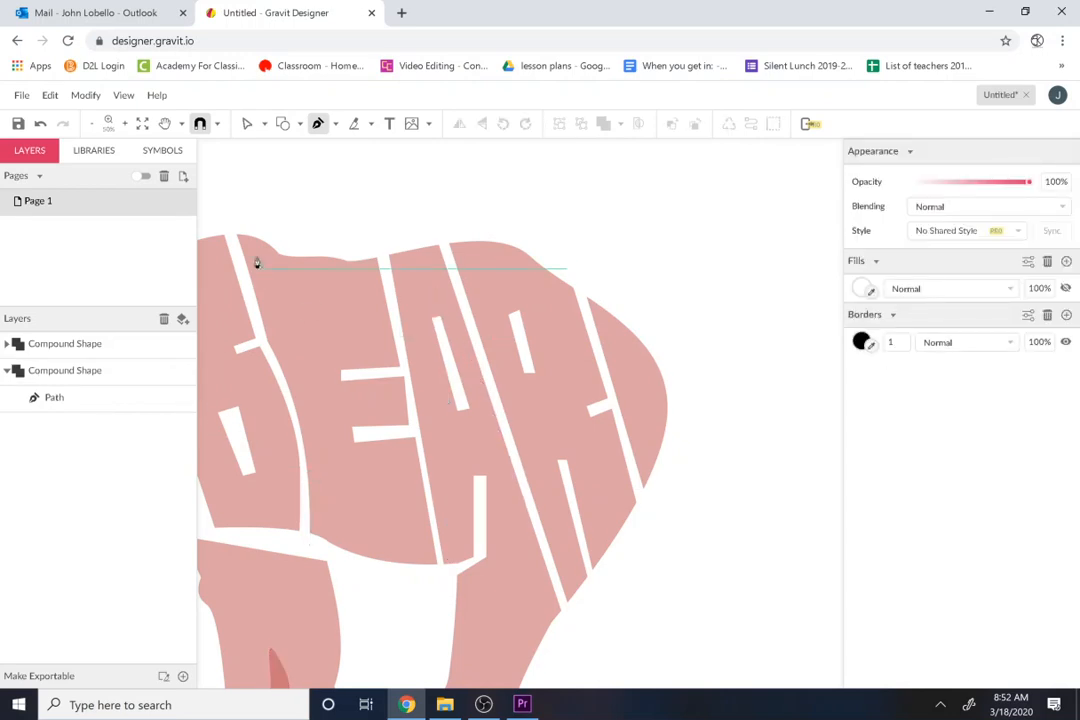
Step: Move the small front-leg gap shape above the bear's compound shape in the stacking order and subtract it from the bear
click(125, 124)
click(126, 126)
click(126, 126)
click(126, 126)
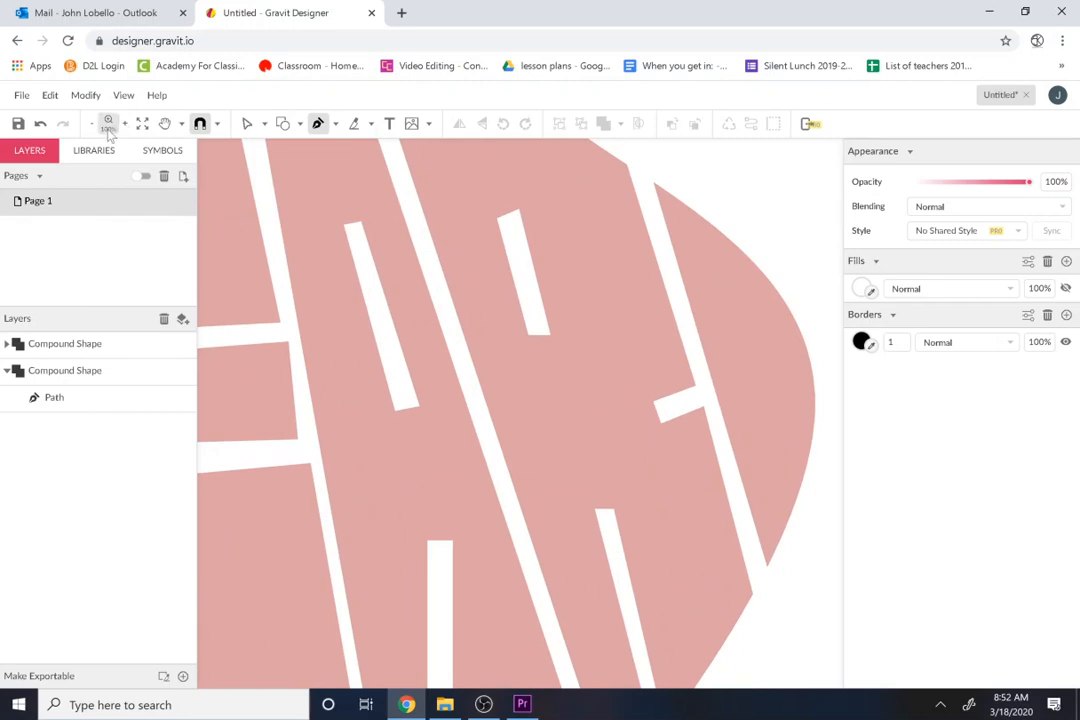
click(91, 126)
click(91, 126)
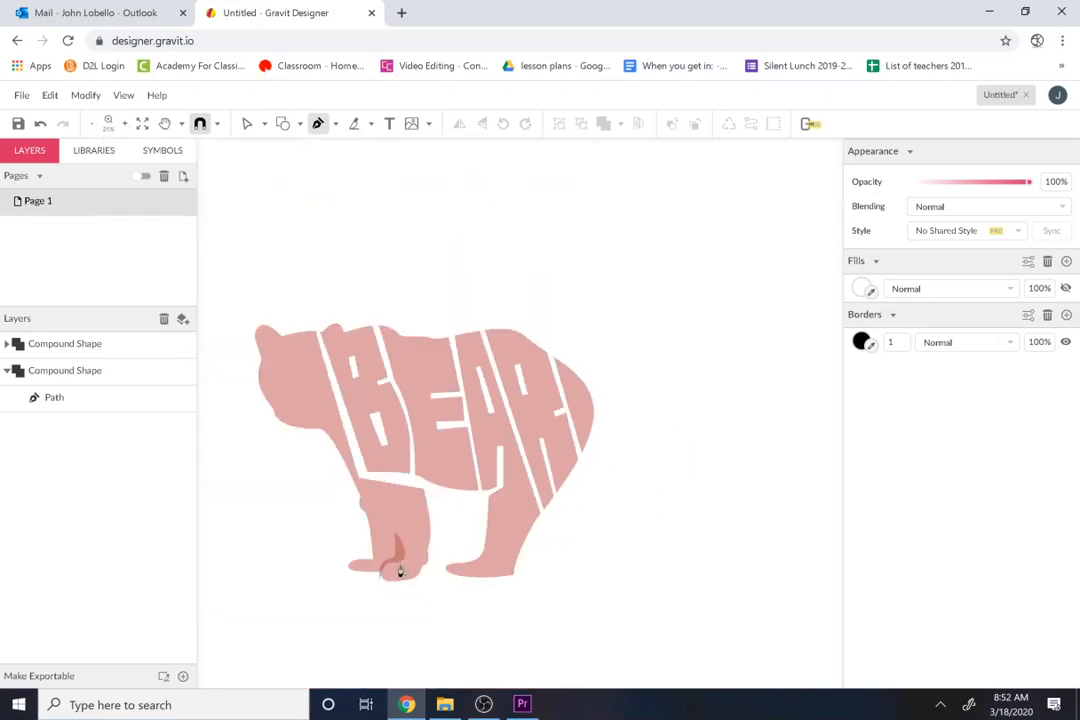
click(76, 370)
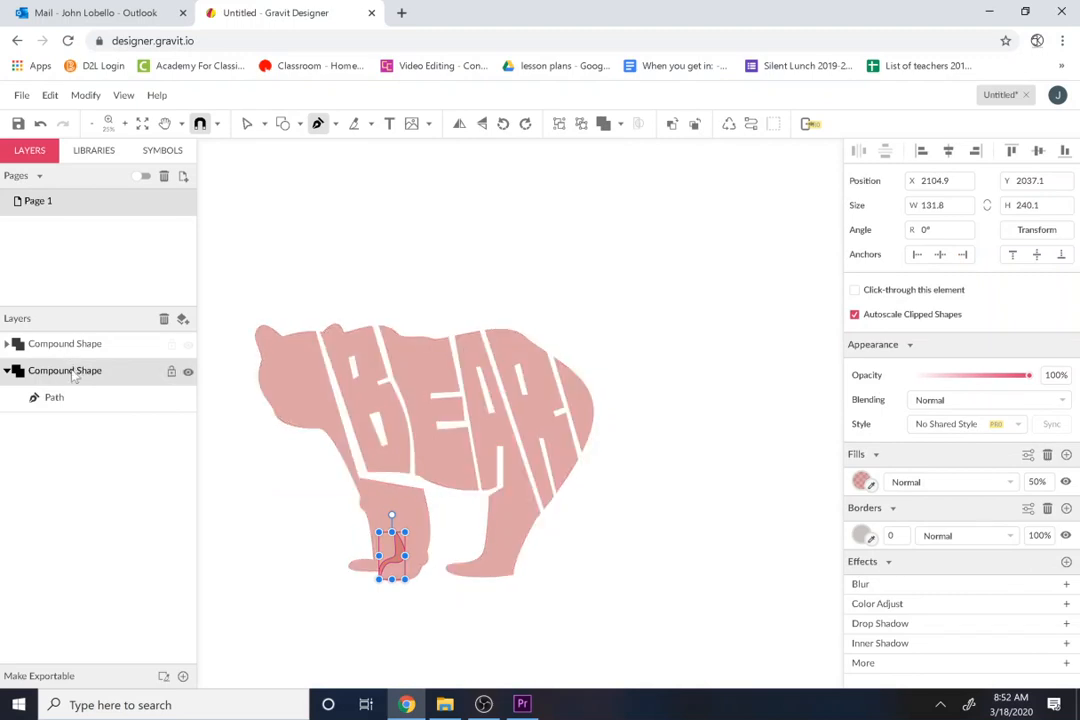
drag(77, 371, 76, 343)
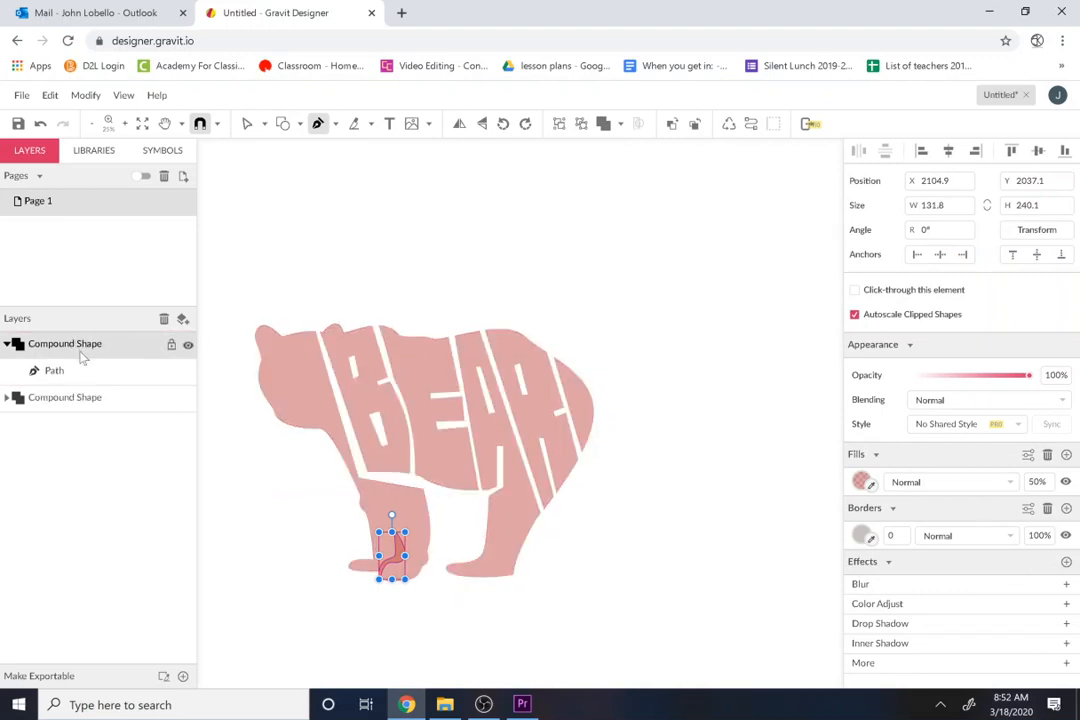
shift+click(83, 405)
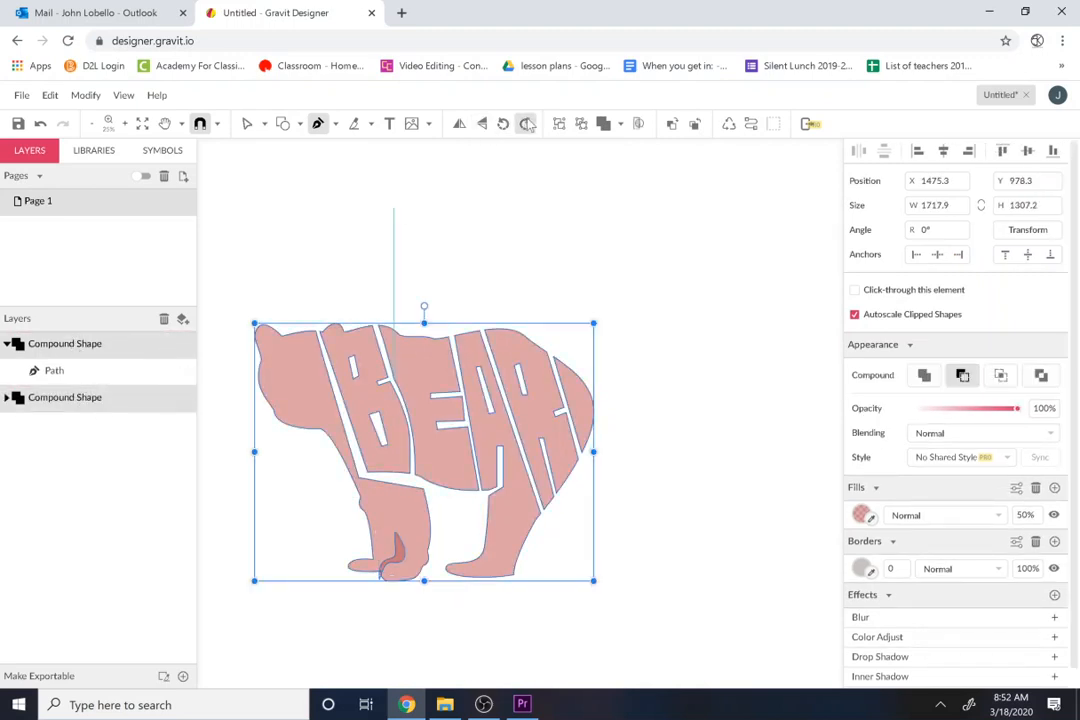
click(620, 124)
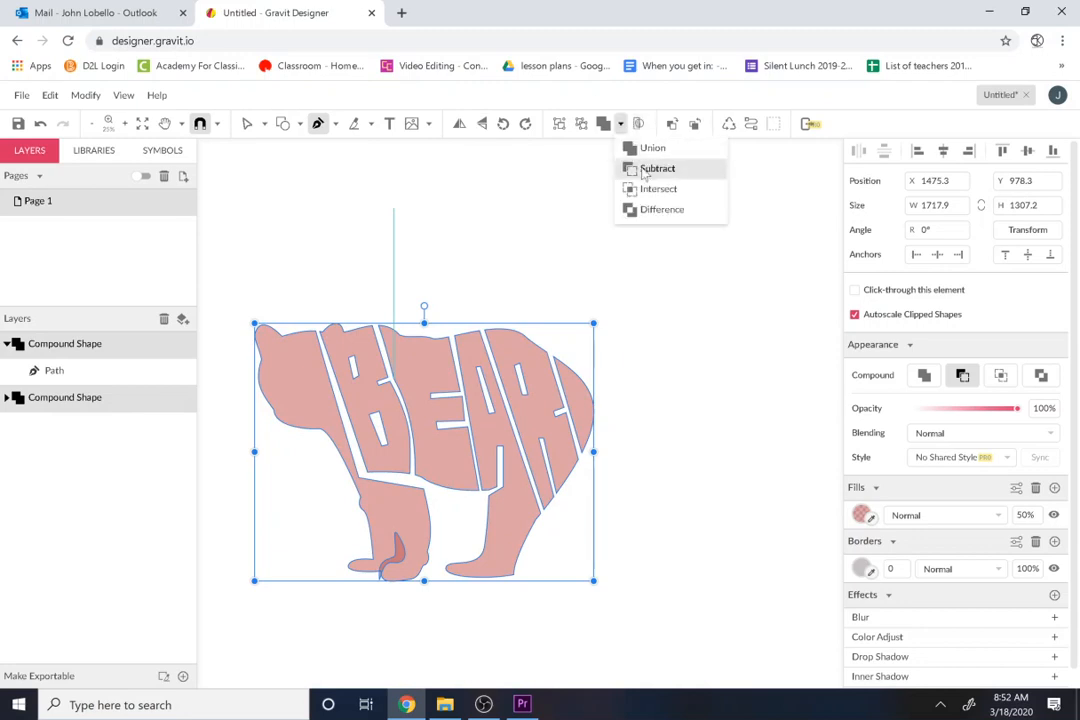
click(677, 447)
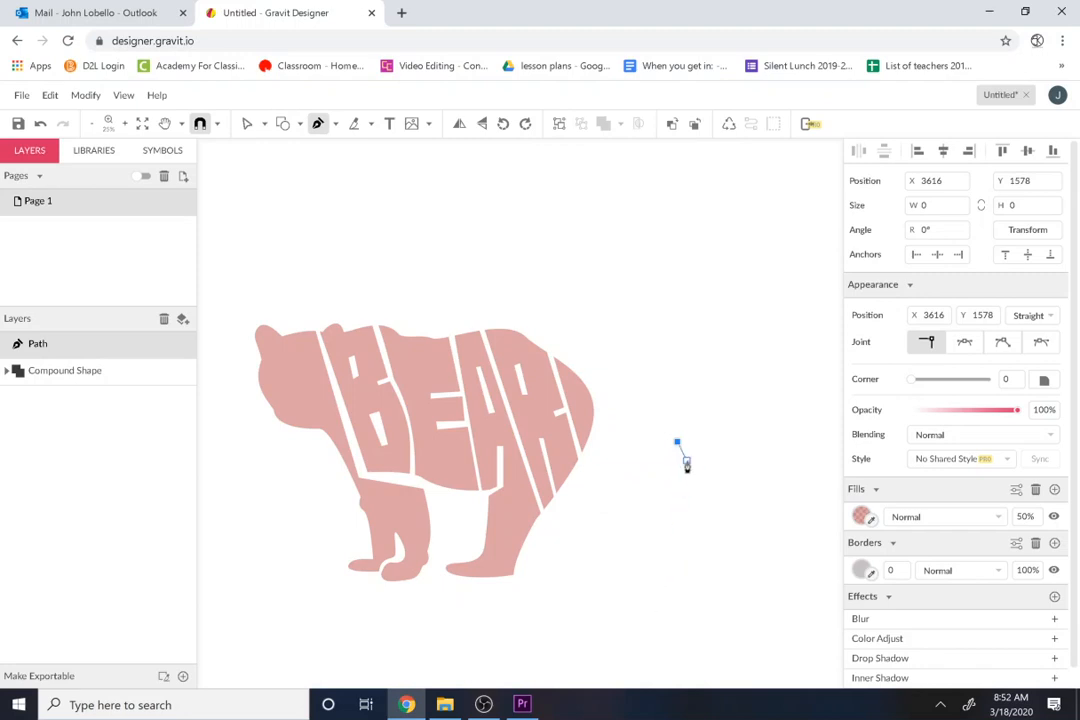
click(697, 476)
key(ctrl+z)
key(Delete)
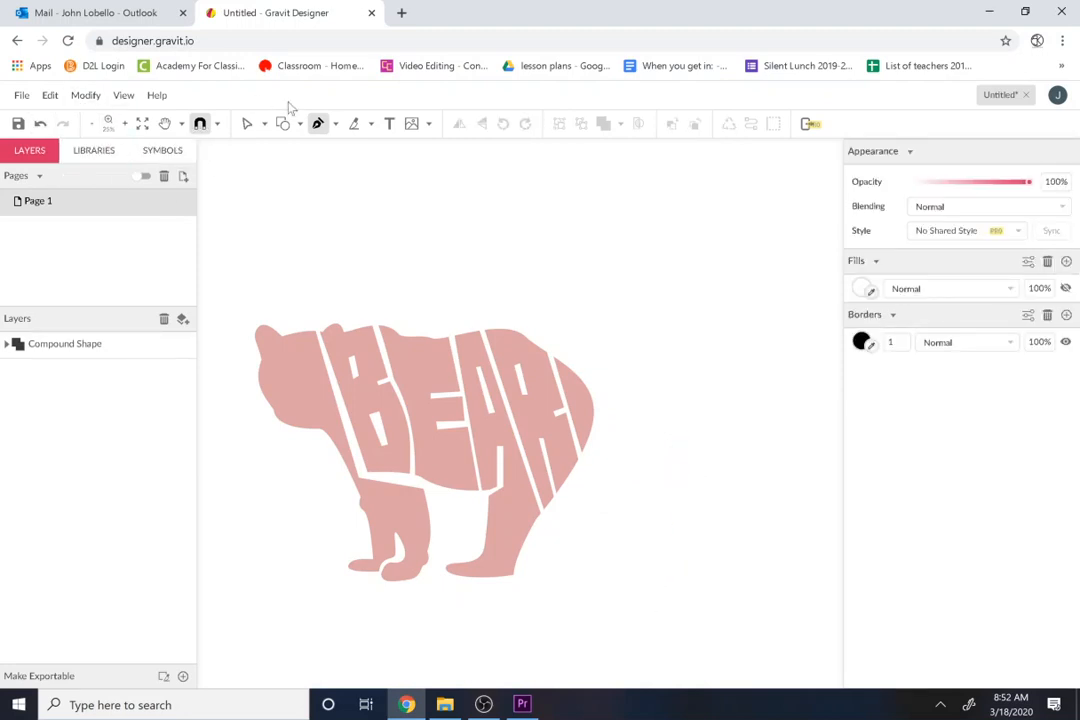
Step: Set the fill opacity of the bear's compound shape to 100%
click(248, 124)
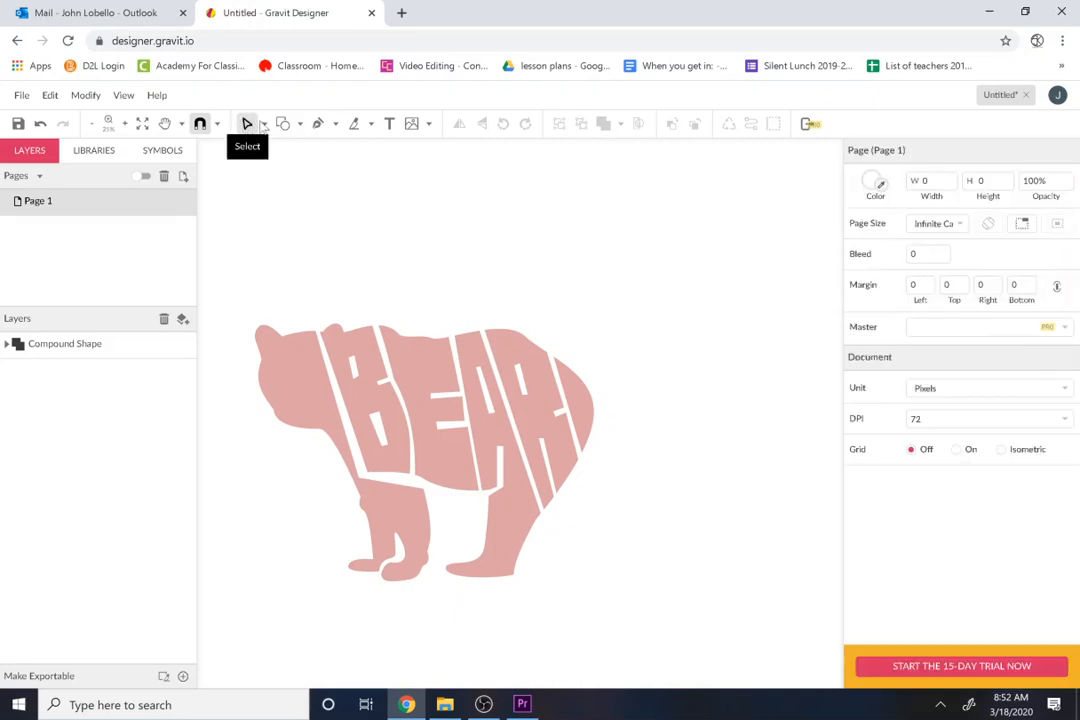
click(264, 124)
click(277, 150)
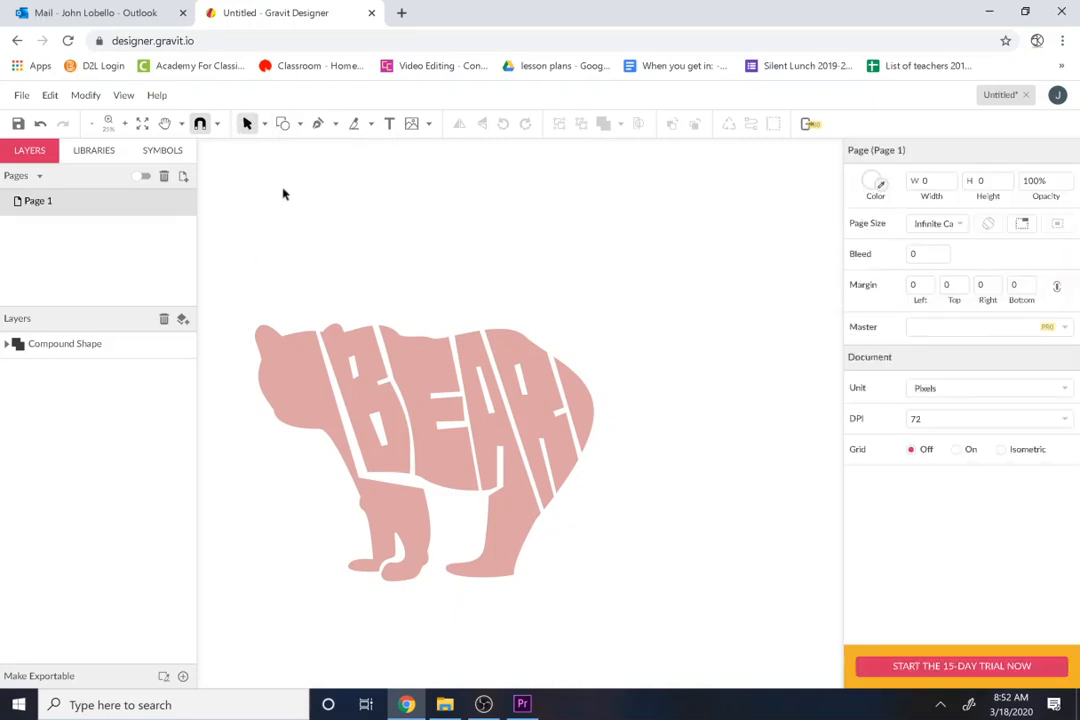
click(295, 385)
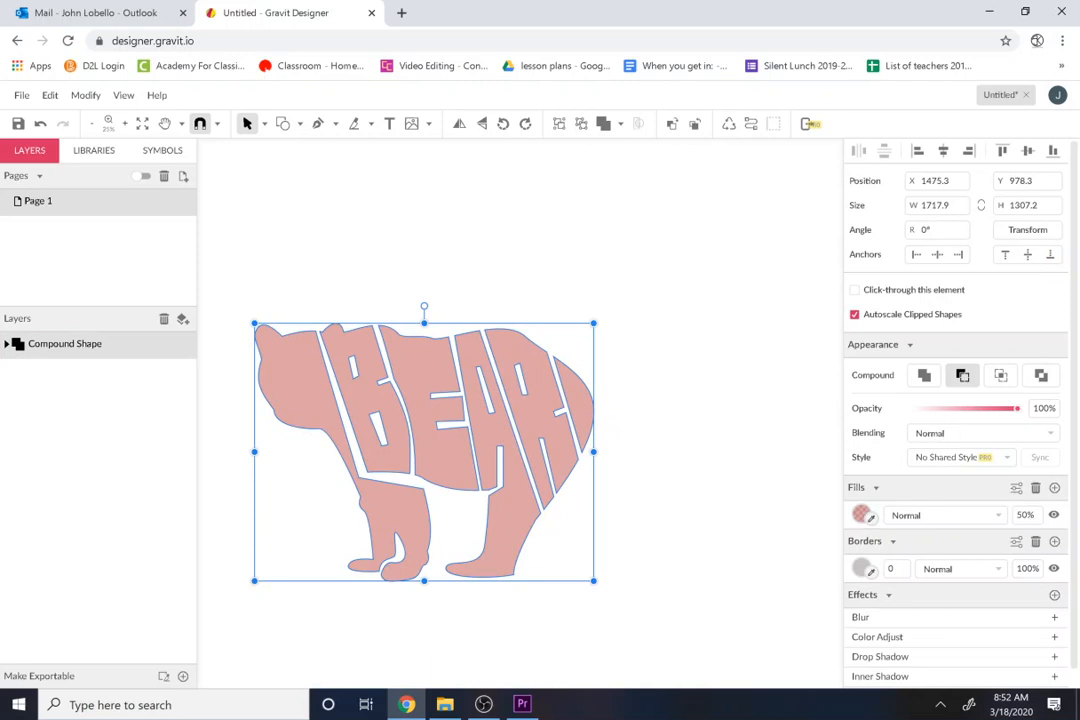
click(930, 514)
text(100)
key(Return)
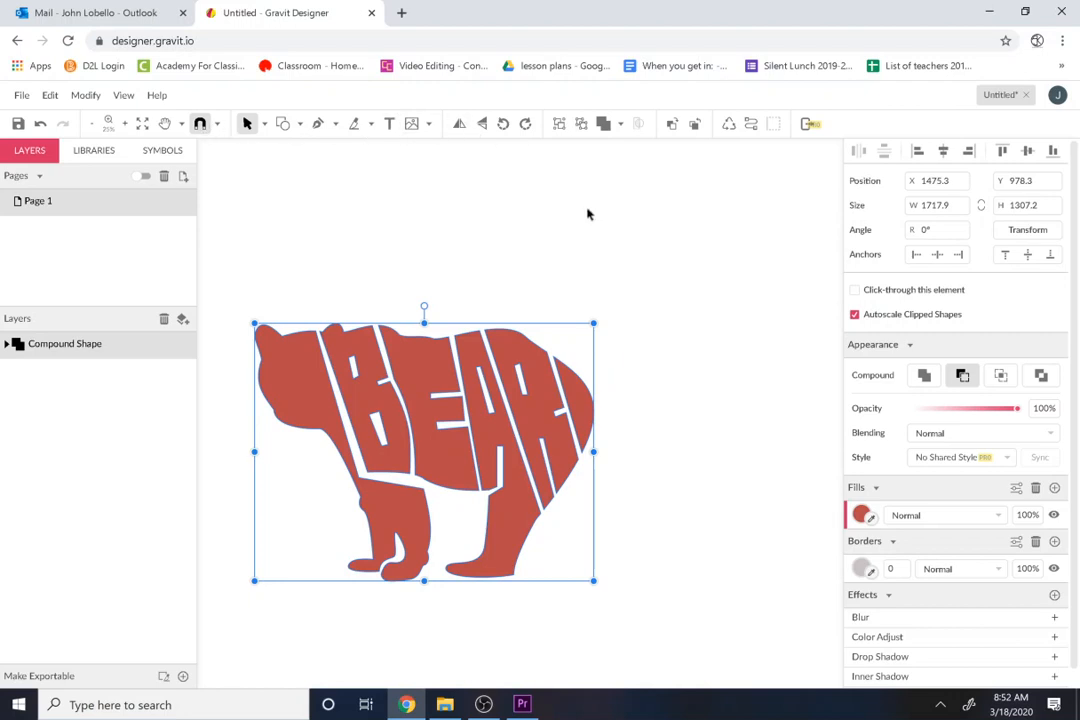
Step: Draw a rectangle about 2548 × 2208 px that covers the whole bear with a margin on every side
click(284, 124)
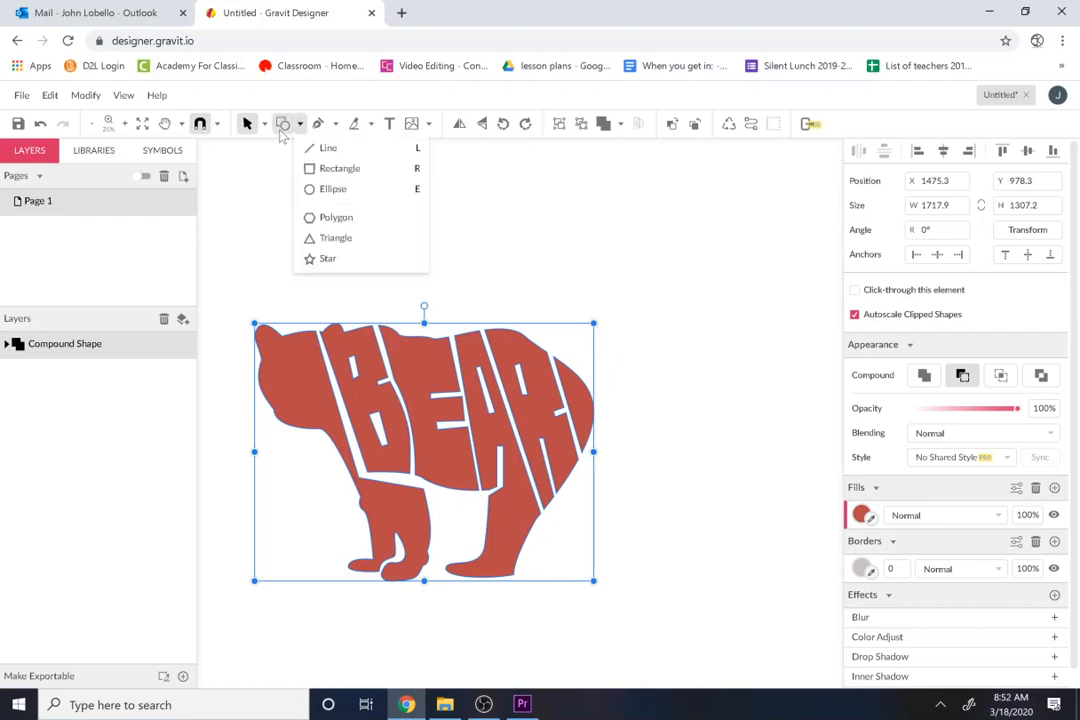
click(319, 170)
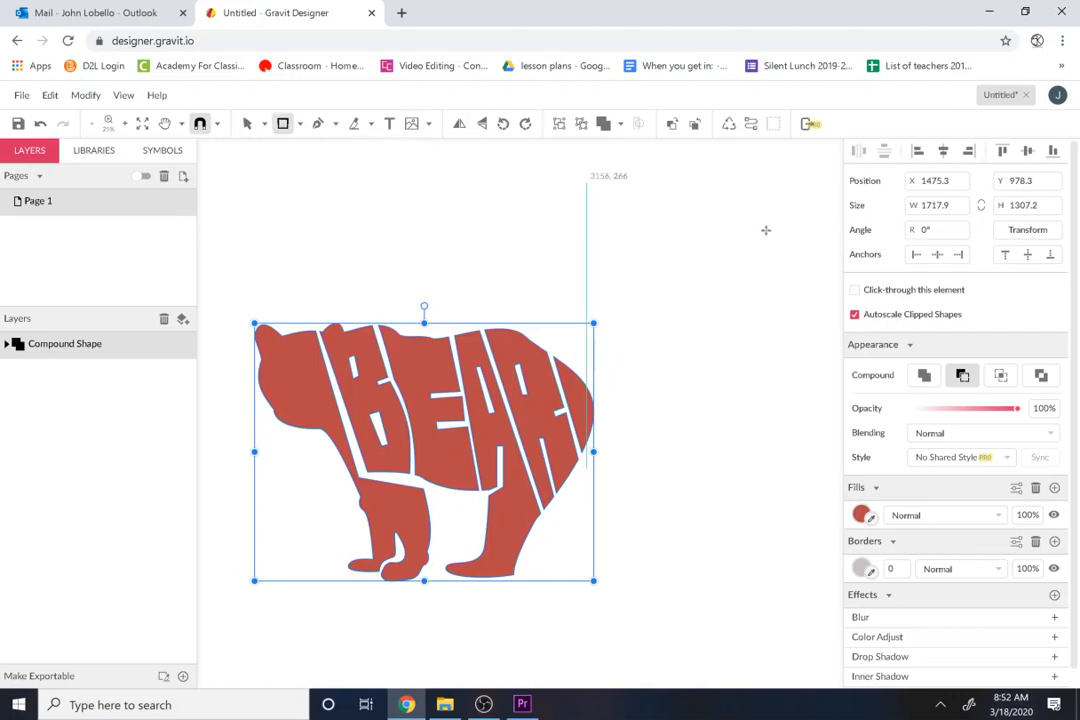
drag(687, 216, 188, 652)
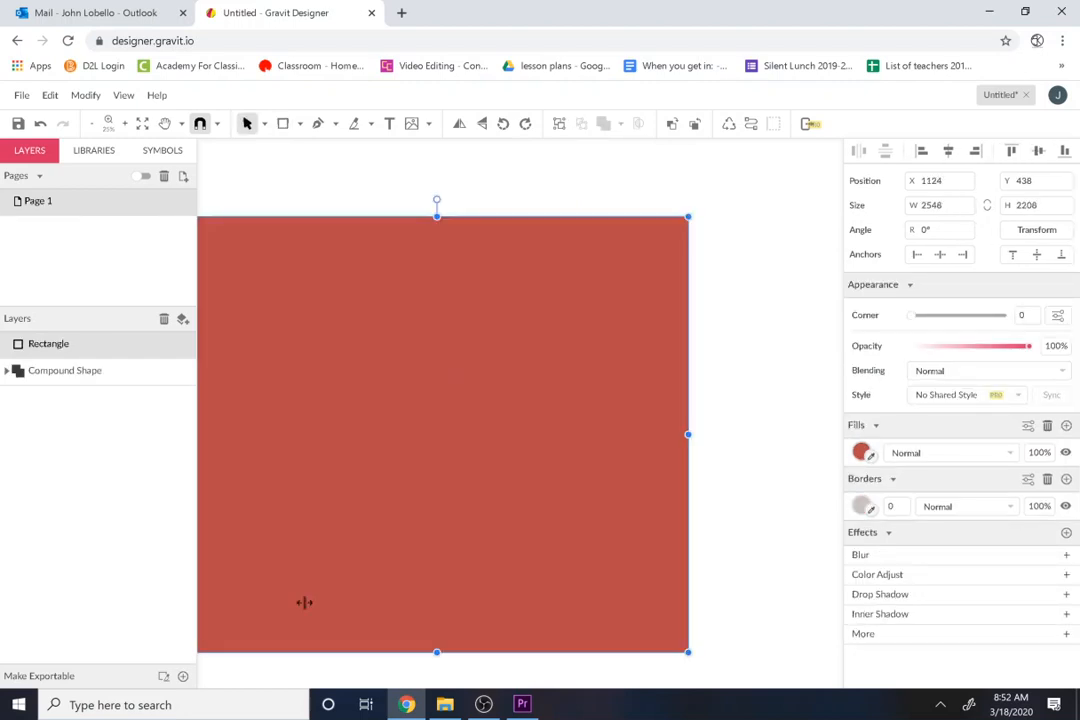
Step: Change the rectangle's fill from a plain colour to a radial gradient
click(862, 453)
click(862, 453)
click(906, 453)
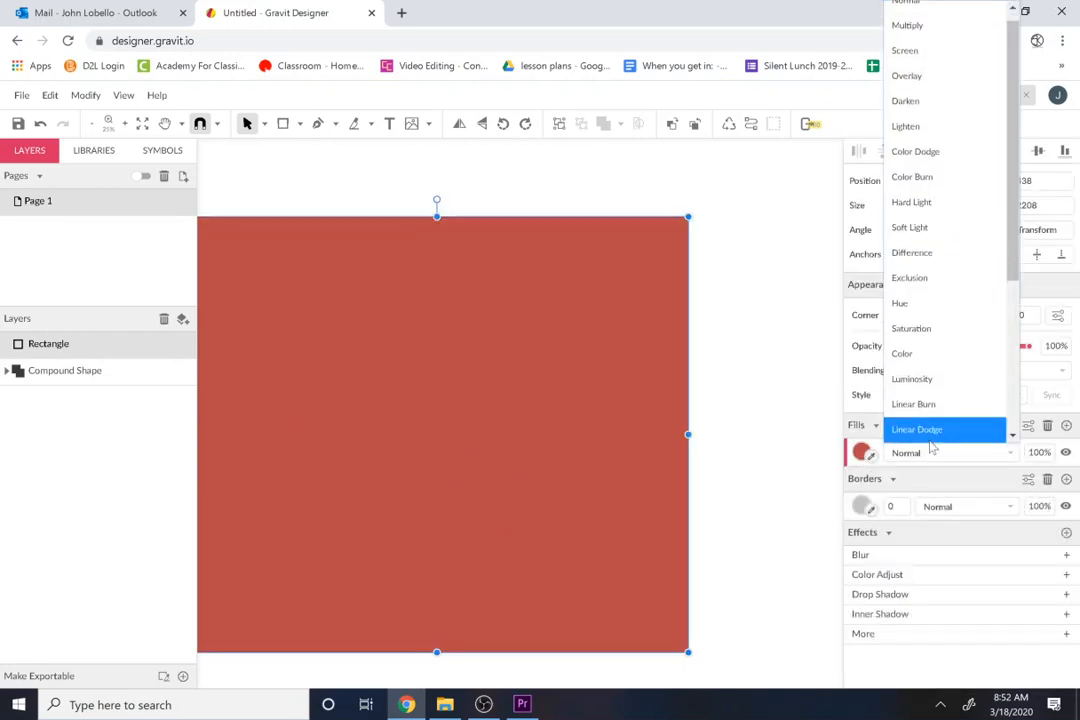
click(926, 492)
click(860, 454)
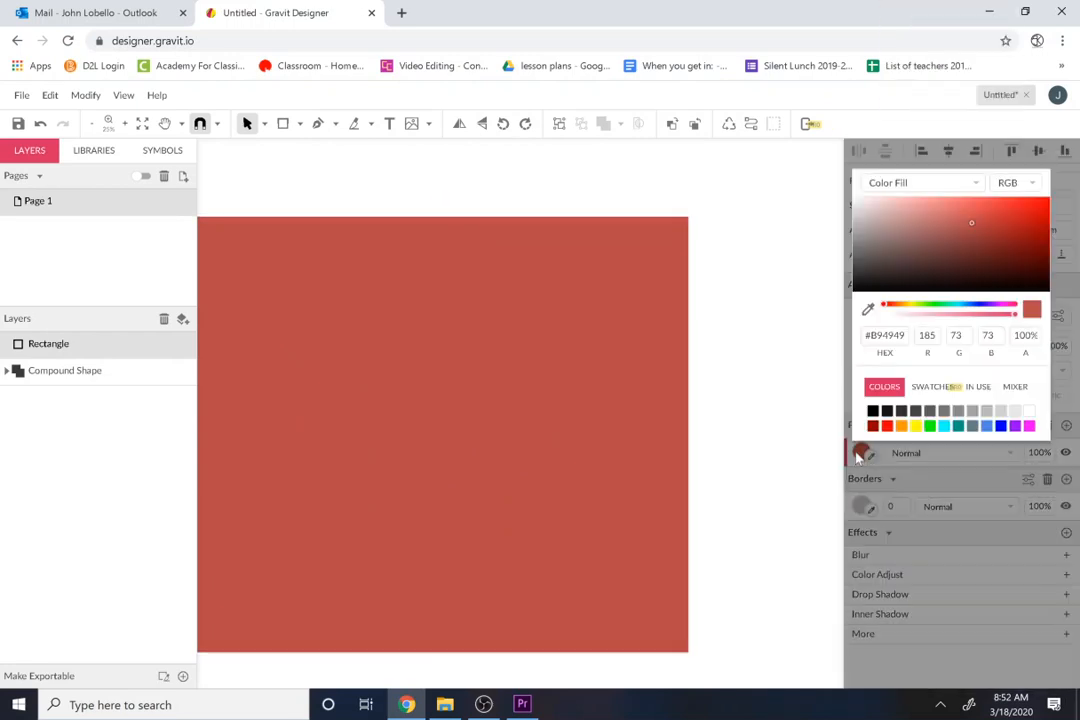
click(938, 185)
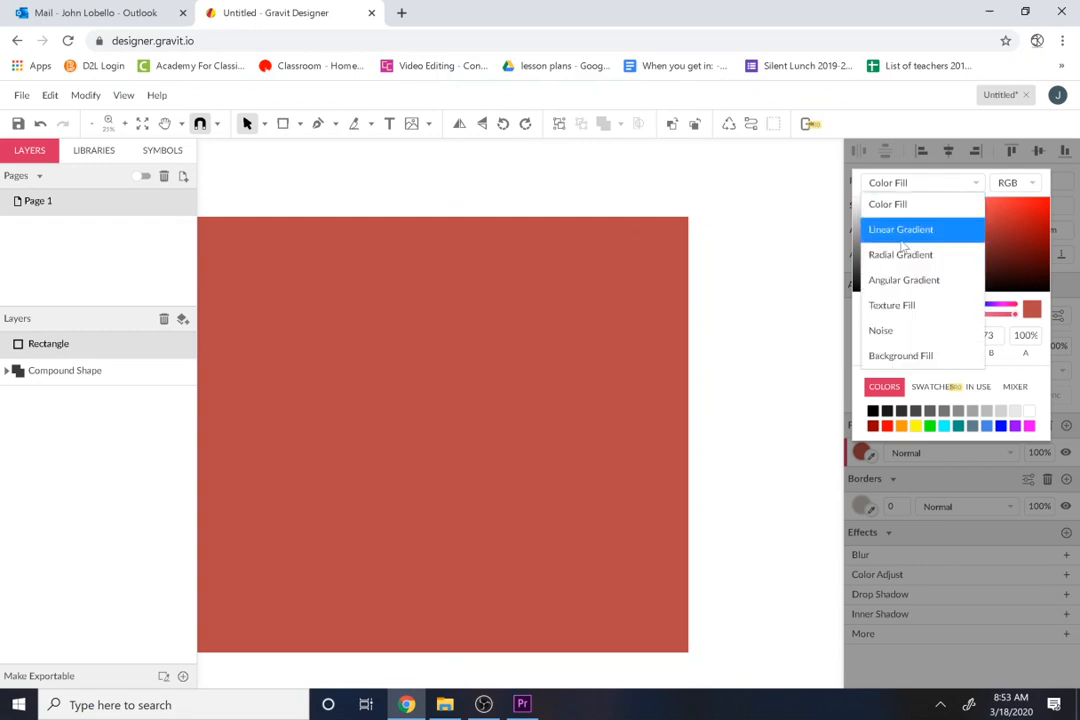
click(895, 253)
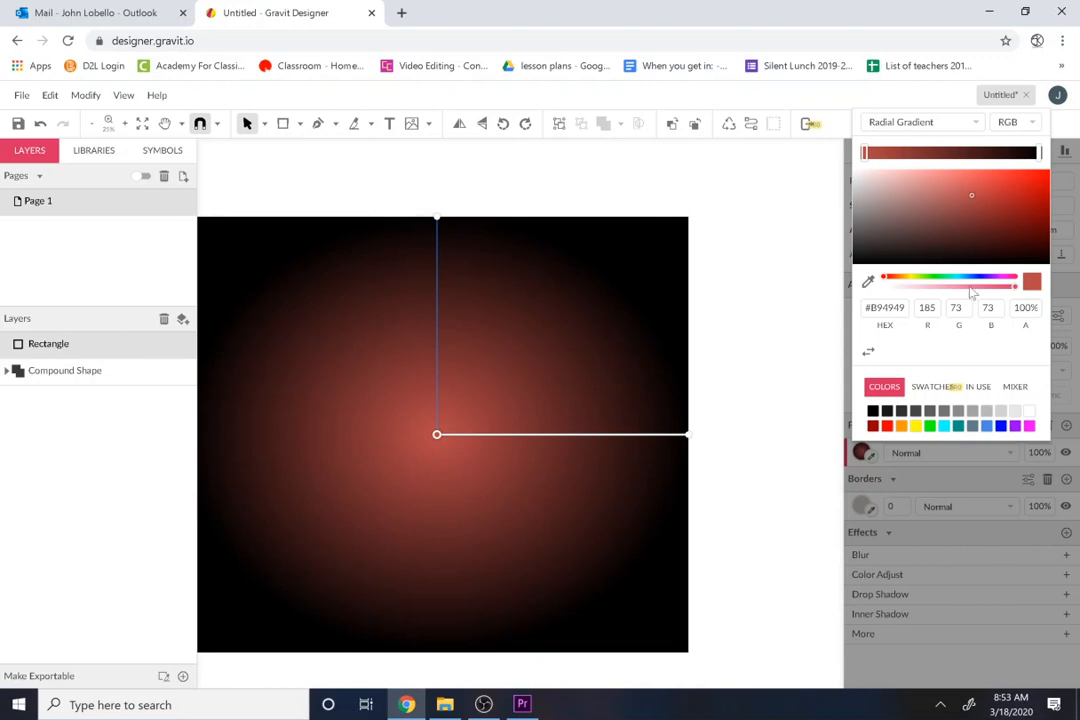
Step: Set the gradient's centre colour to green #4BB949 at 32% opacity and its outer colour to dark green #487357
click(921, 282)
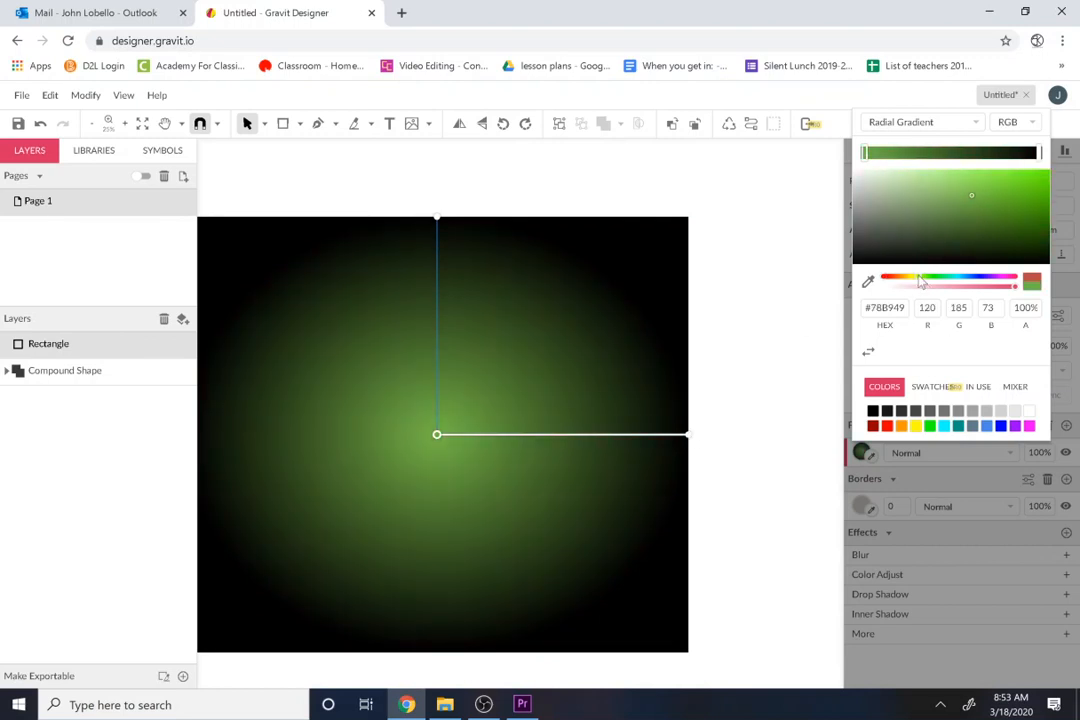
click(928, 279)
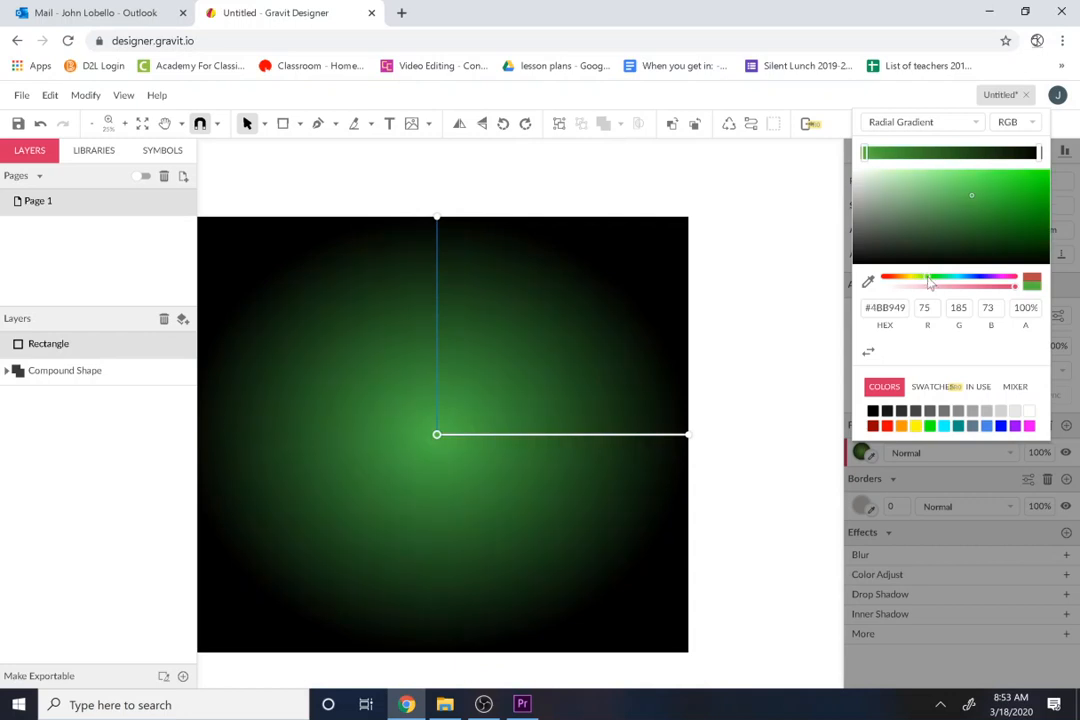
click(930, 287)
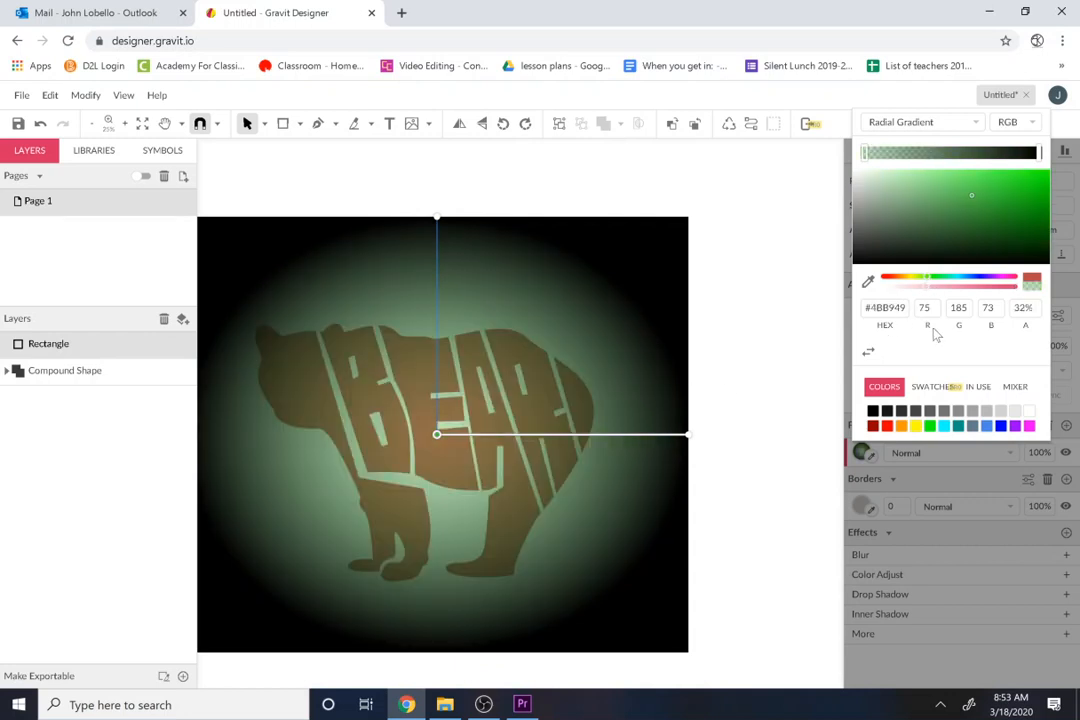
click(688, 435)
click(936, 277)
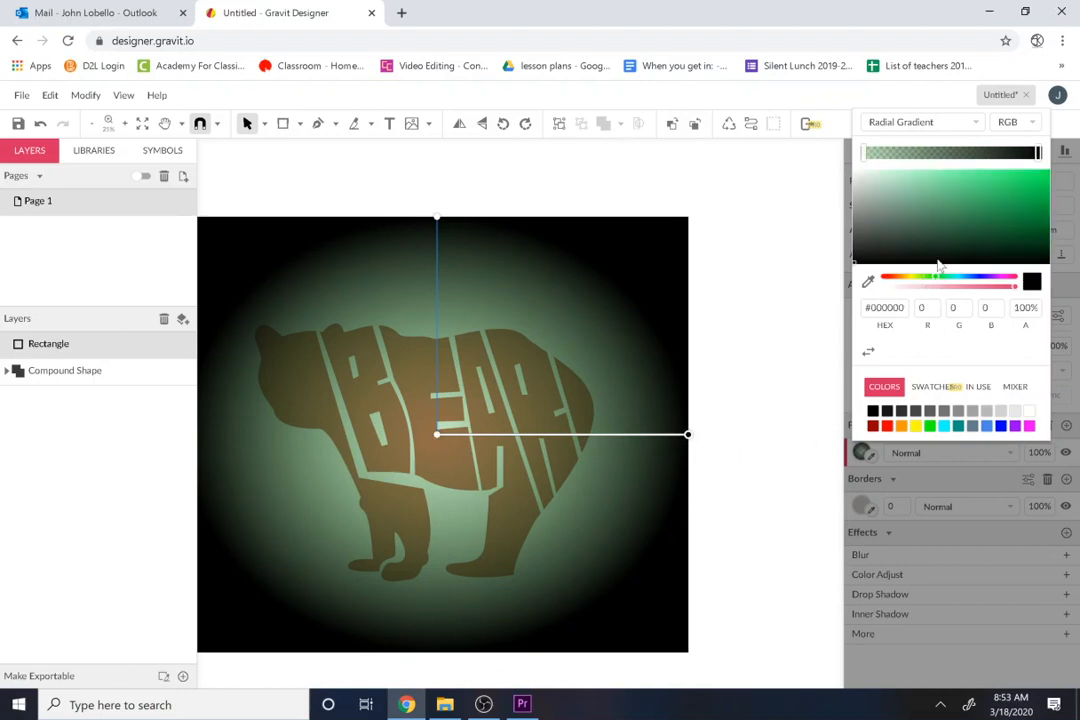
mouse_move(937, 219)
mouse_down()
mouse_move(966, 235)
mouse_move(930, 234)
mouse_move(927, 224)
mouse_up()
Step: Stretch the radial gradient sideways and upward so both its radii extend beyond the rectangle's edges
drag(688, 437, 759, 446)
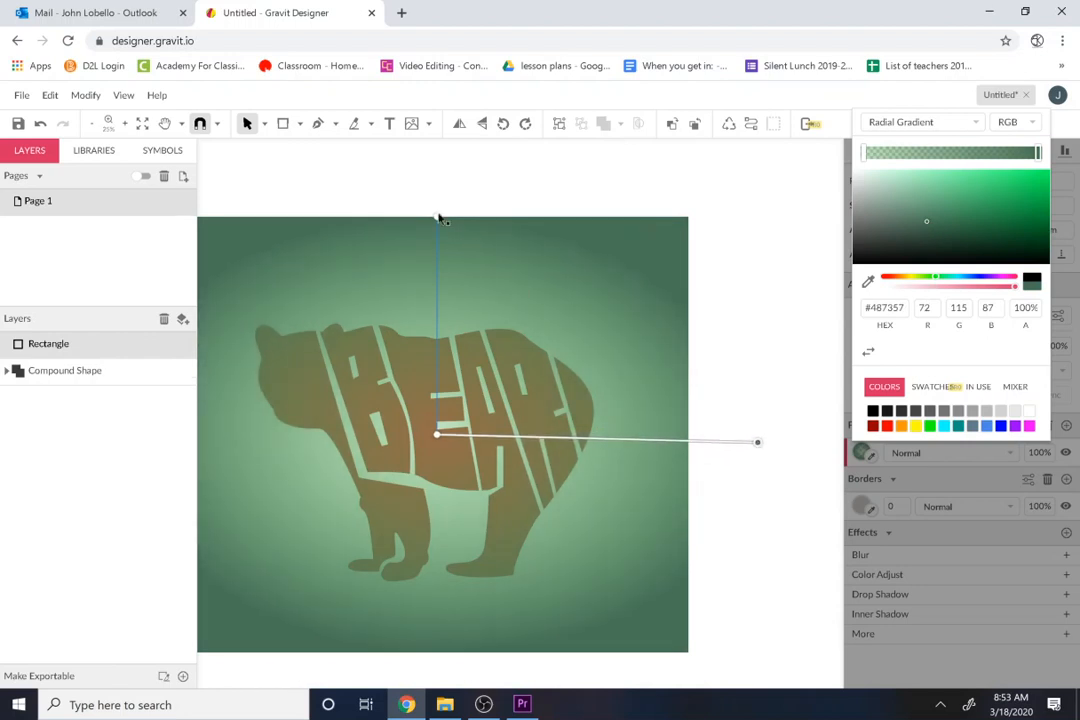
drag(438, 217, 438, 188)
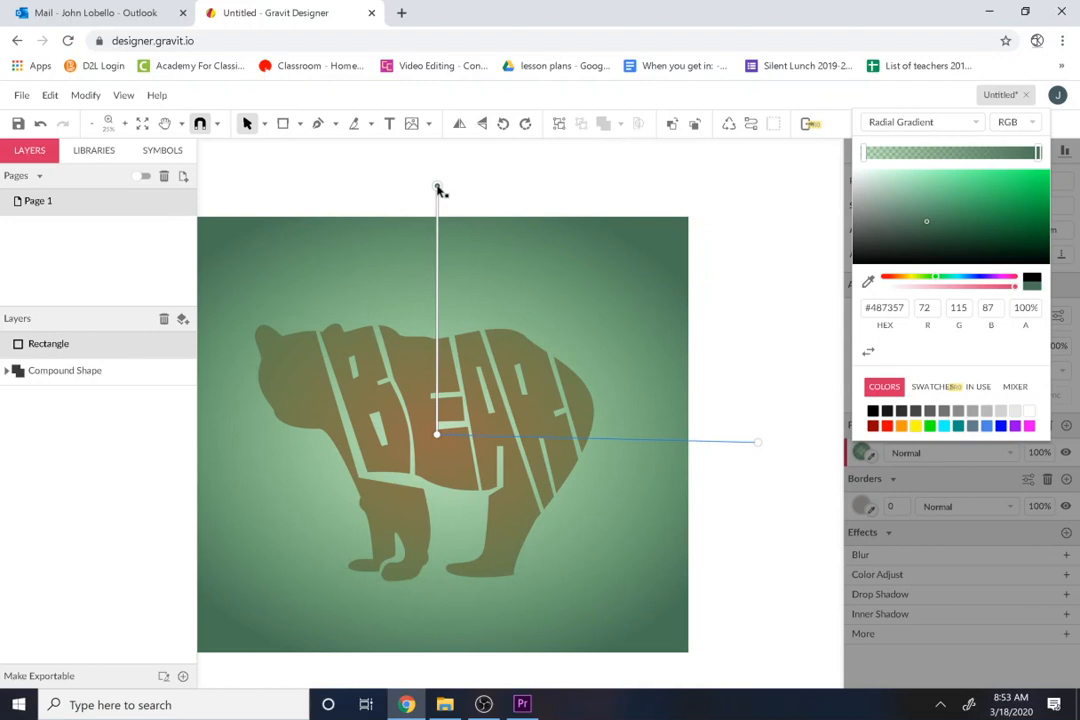
click(764, 359)
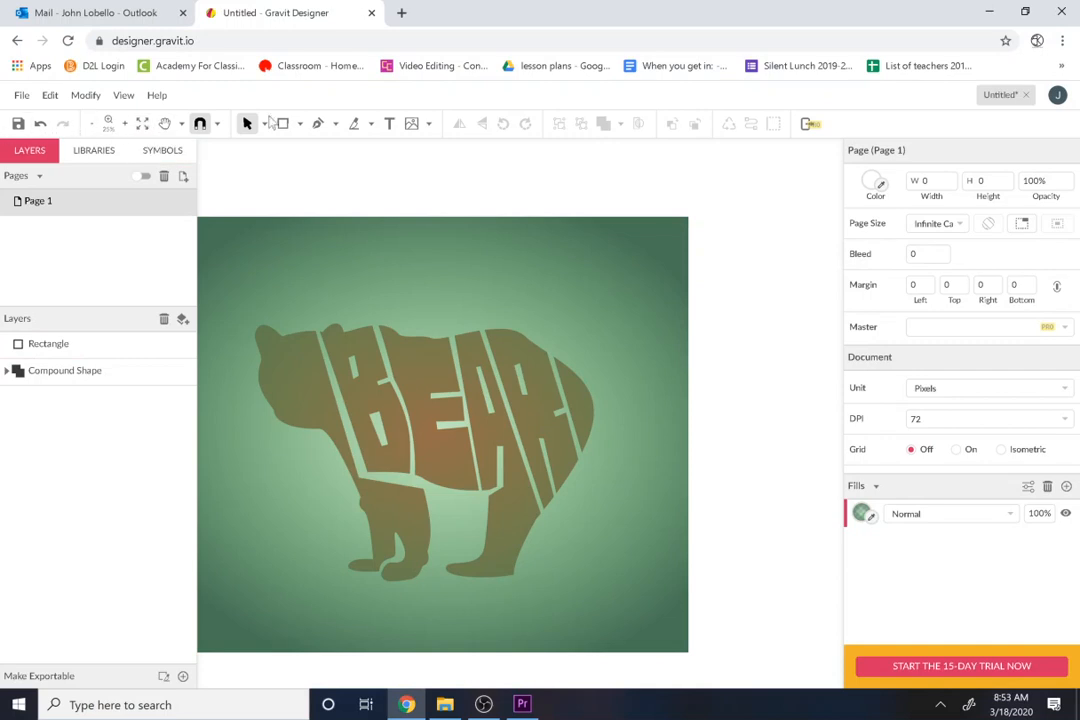
Step: Send the gradient rectangle backward so it lies behind the bear's compound shape
click(314, 258)
right_click(314, 258)
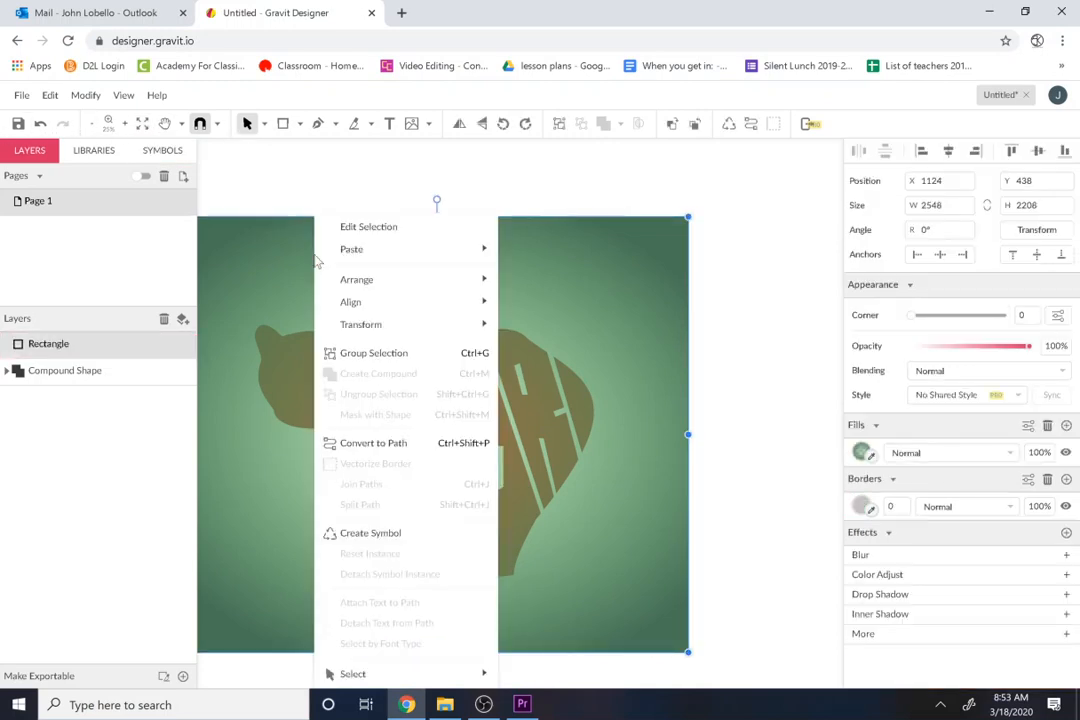
mouse_move(366, 286)
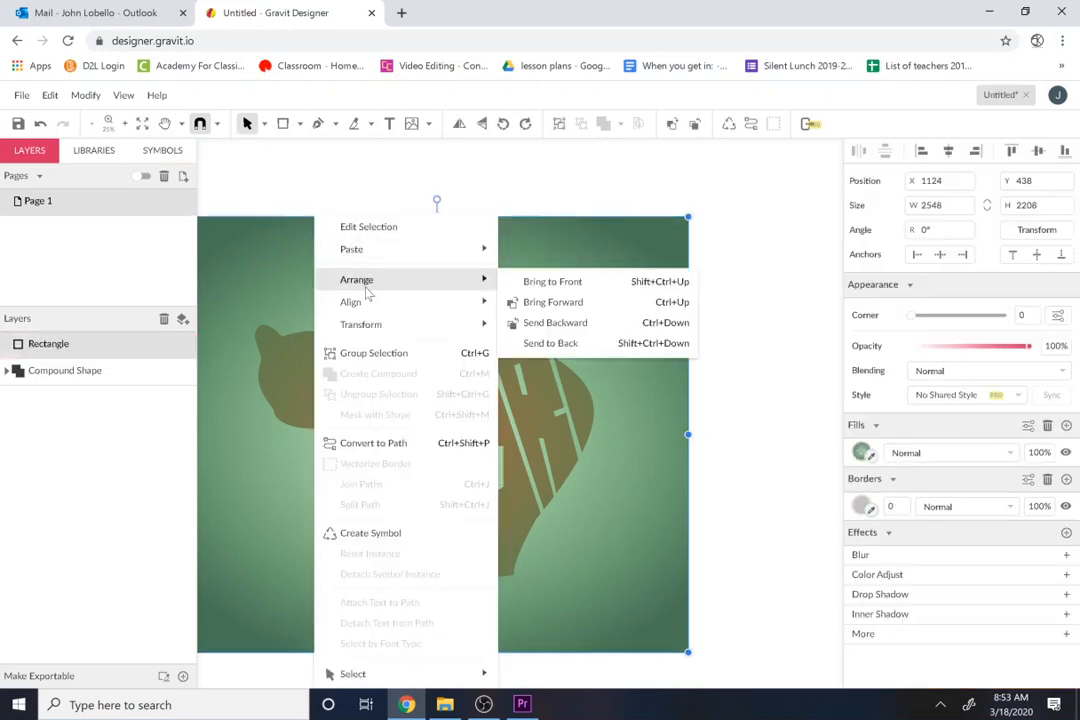
click(545, 323)
click(729, 372)
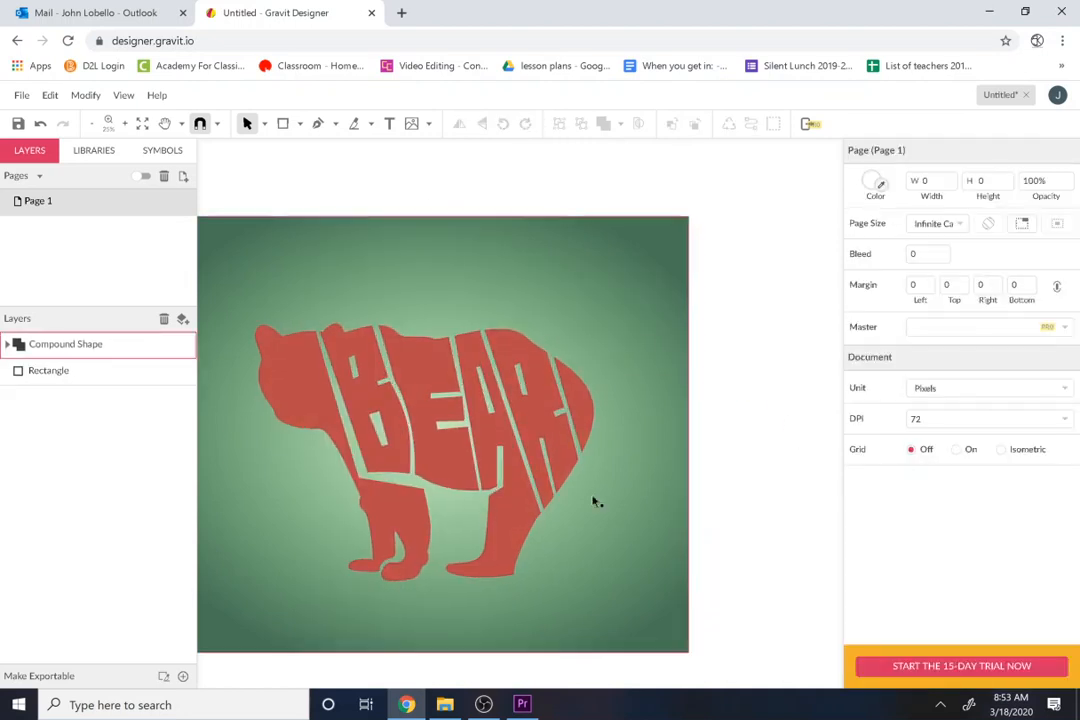
key(space)
drag(355, 452, 410, 378)
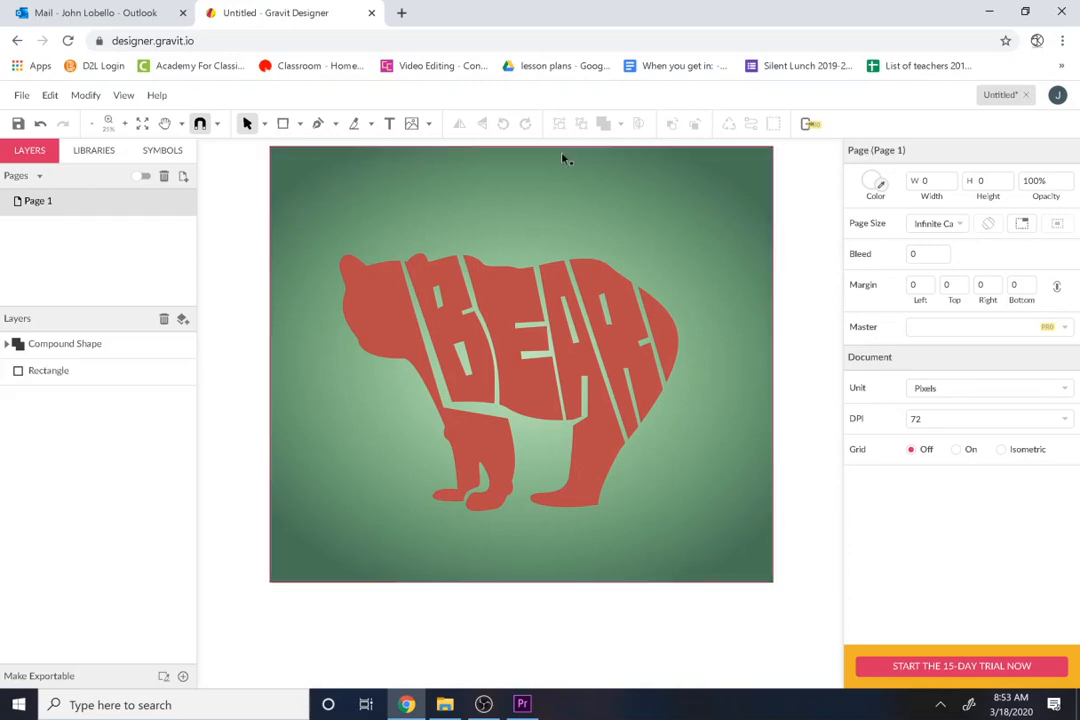
click(21, 95)
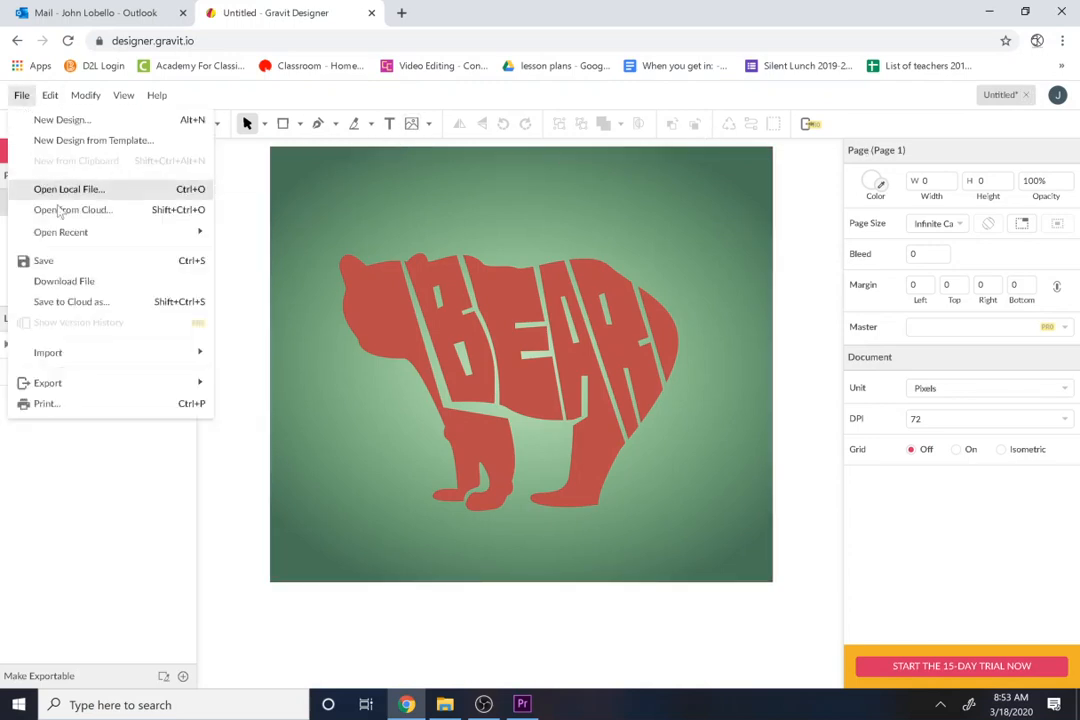
click(62, 282)
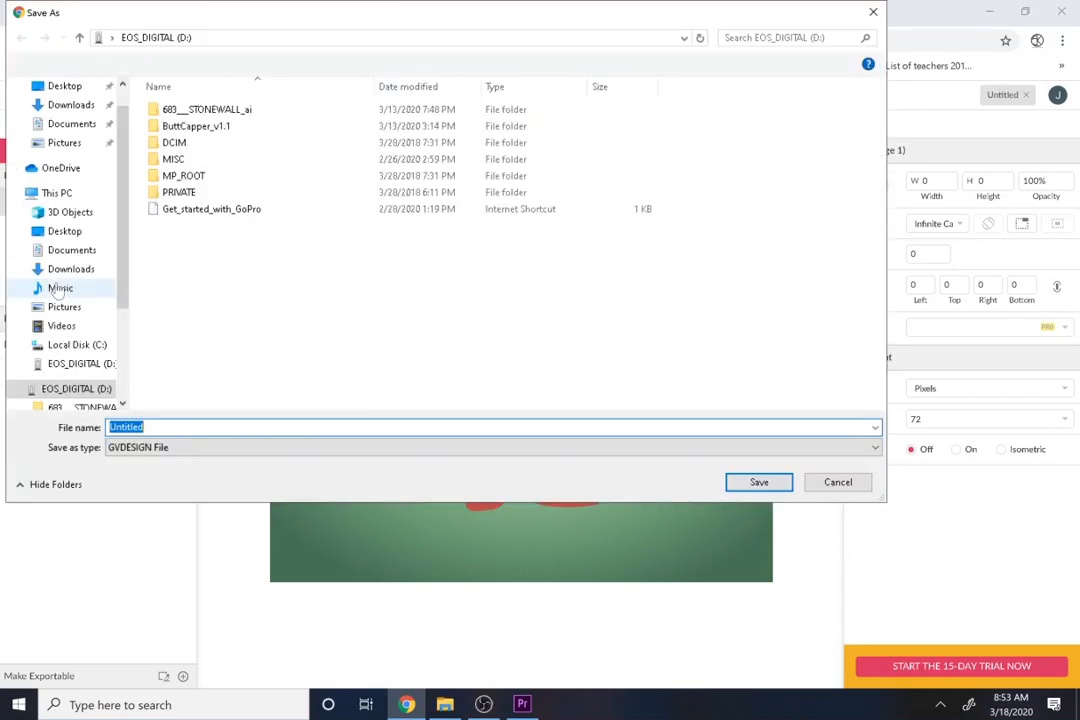
click(200, 447)
click(200, 448)
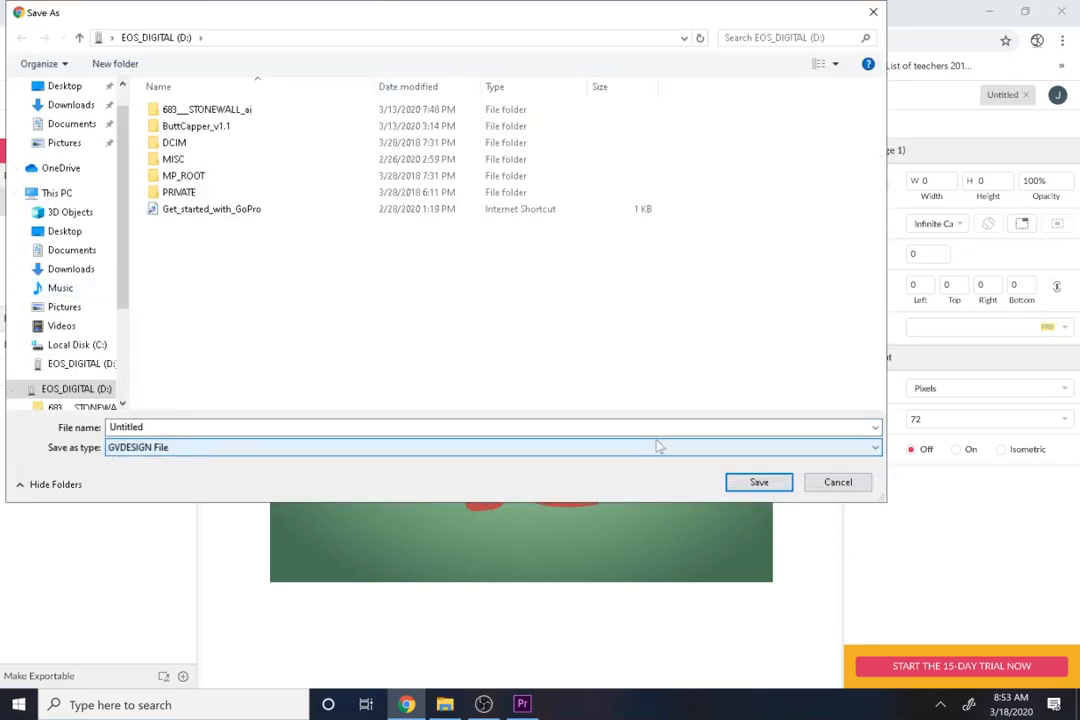
click(866, 487)
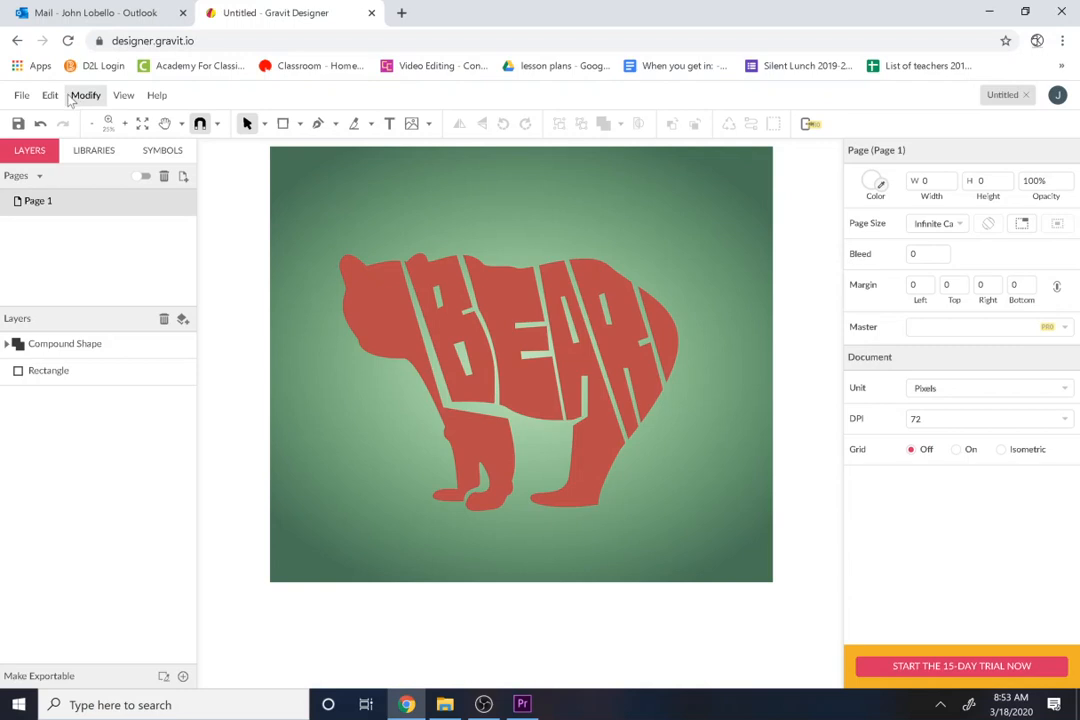
Step: Export the design as a JPEG image named "bear typography gravit desiger" to the EOS_DIGITAL (D:) drive
click(21, 95)
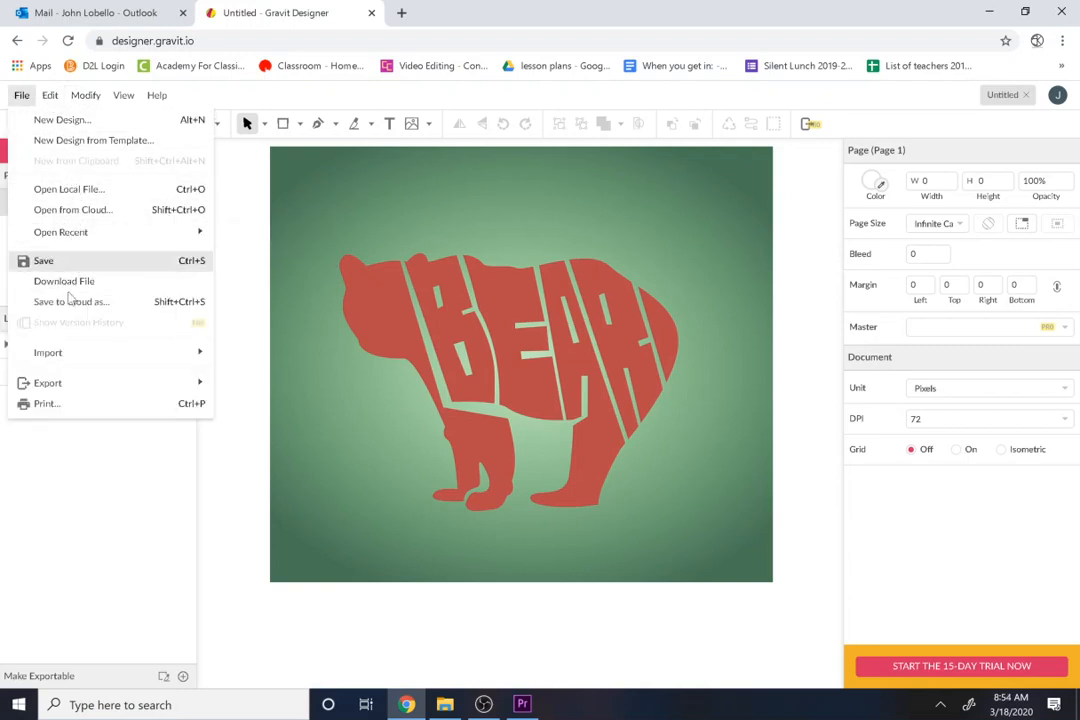
mouse_move(79, 398)
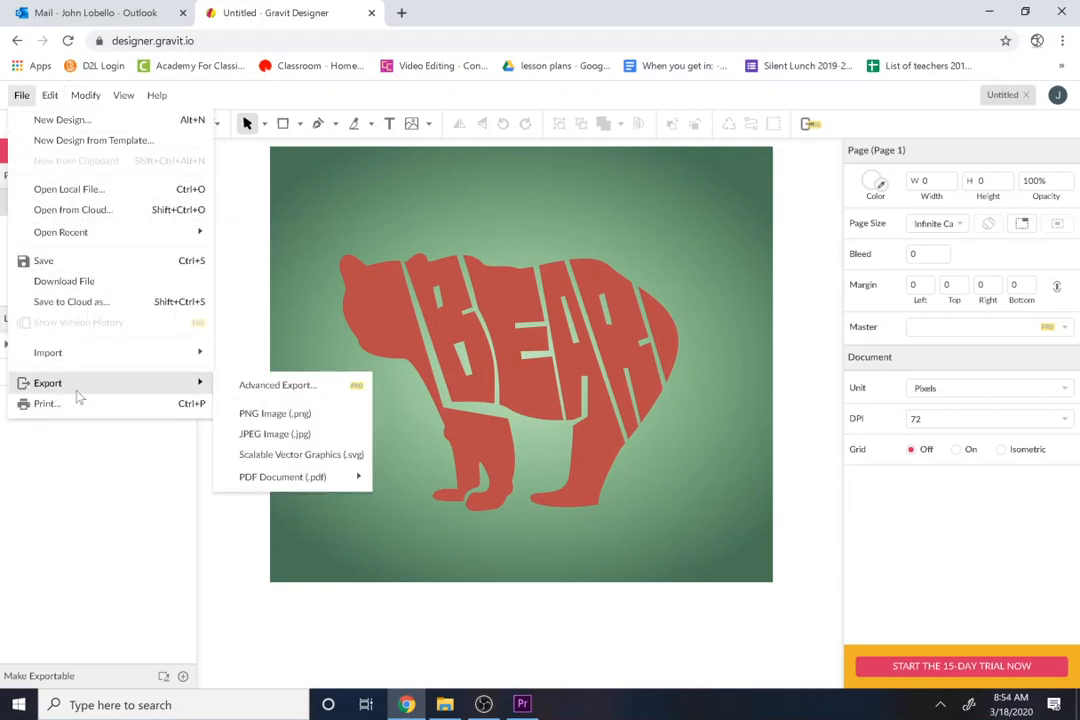
click(285, 435)
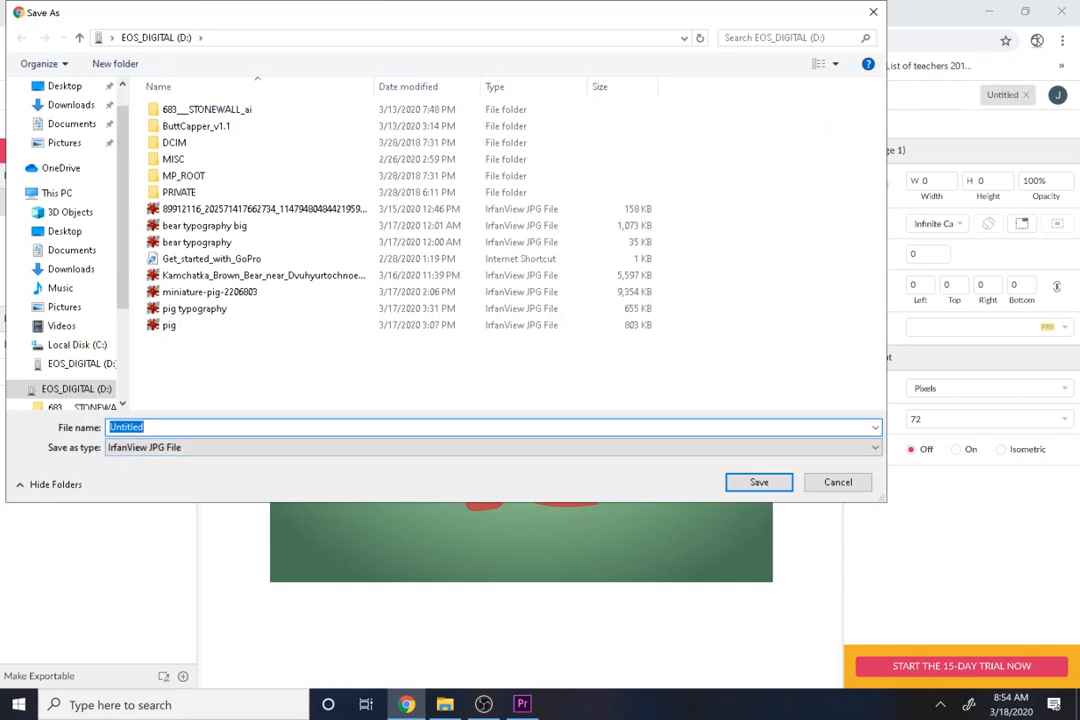
text(bear )
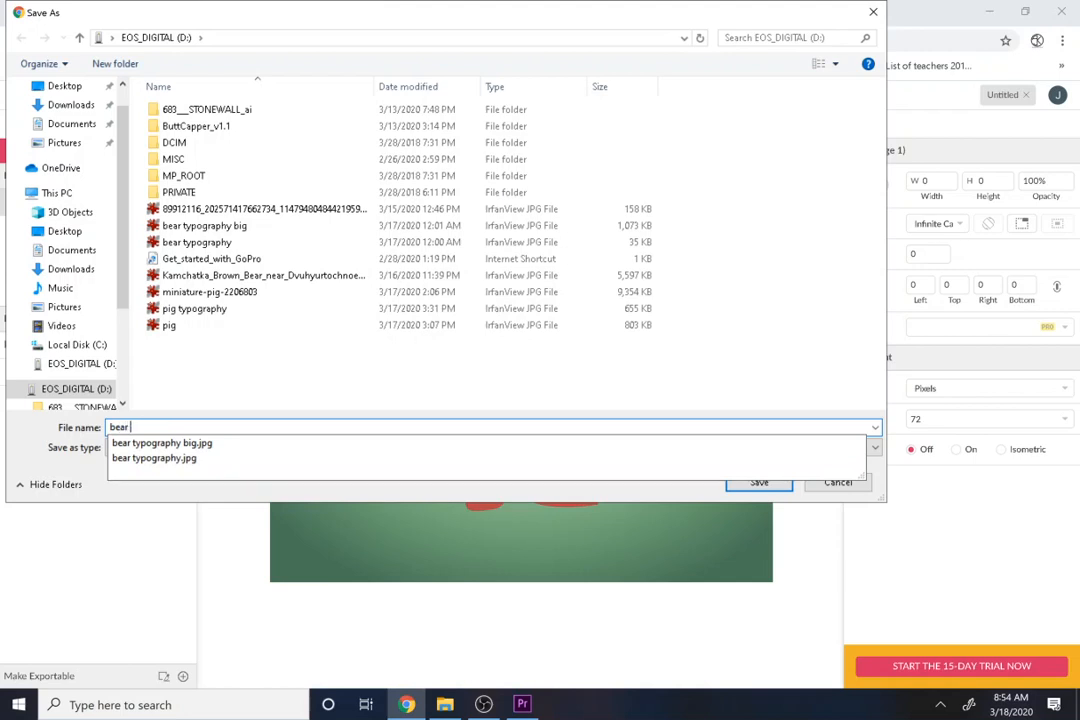
text(typography g)
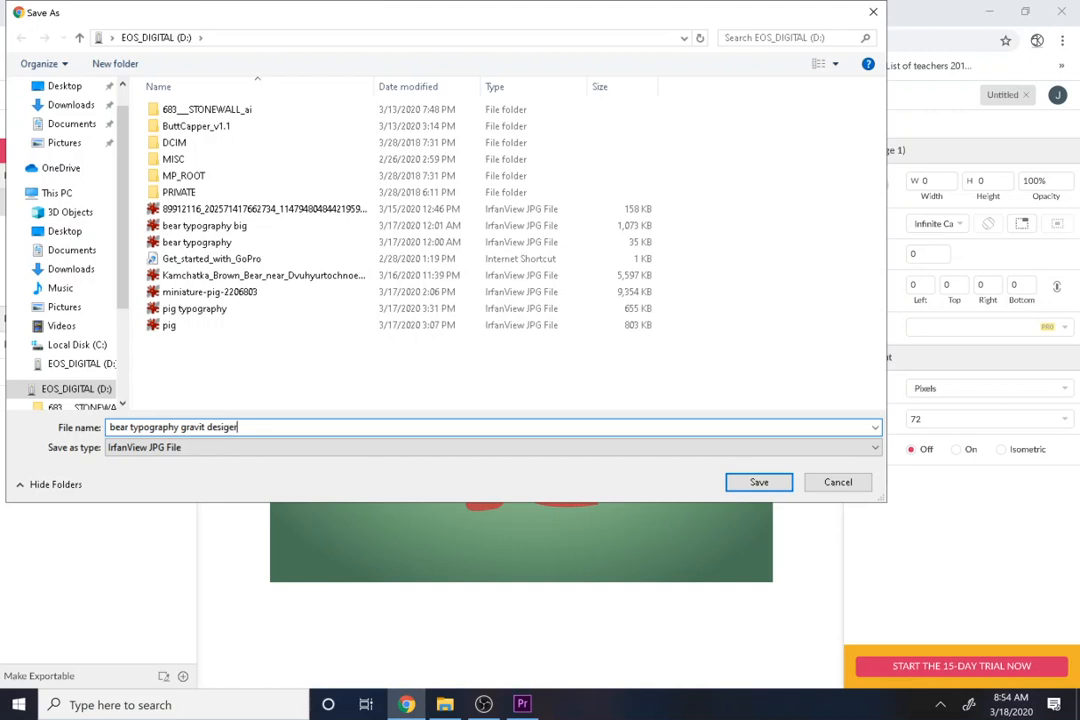
text(ravit desiger)
key(Return)
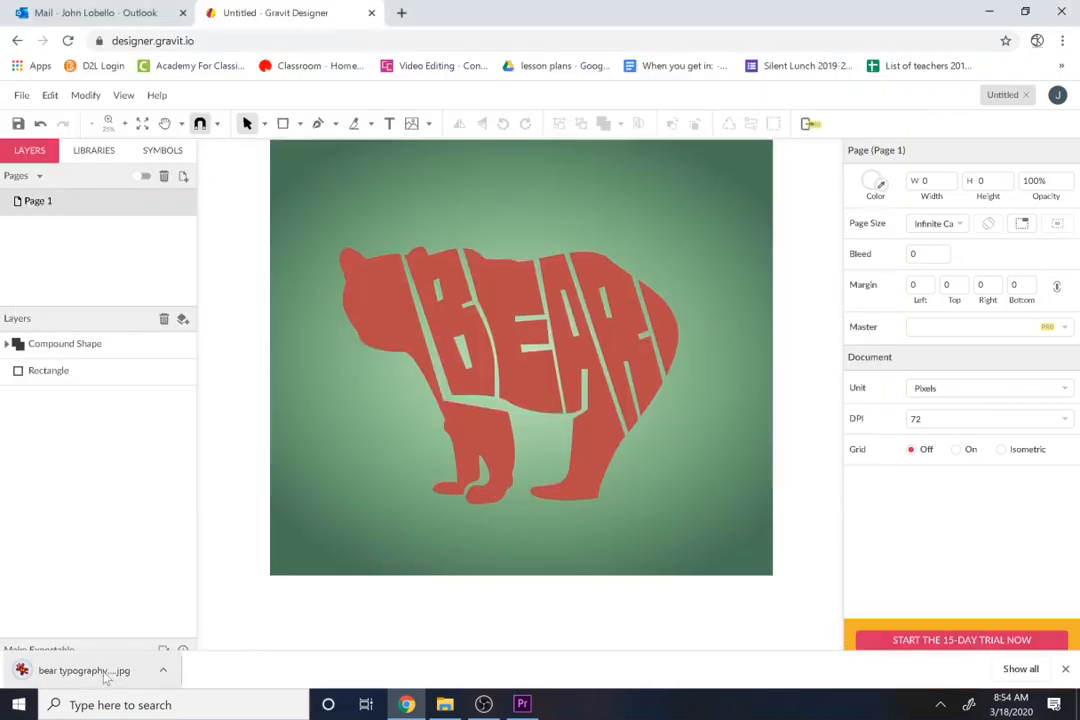
Step: Open the exported JPEG in IrfanView and examine its image properties
click(105, 672)
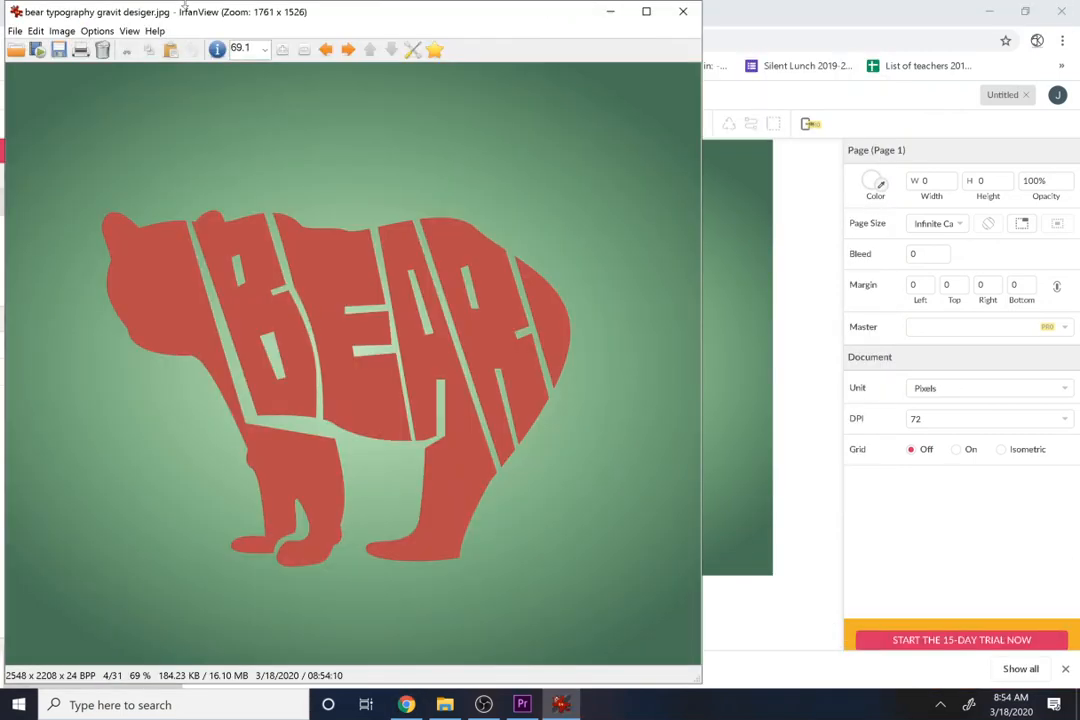
click(217, 51)
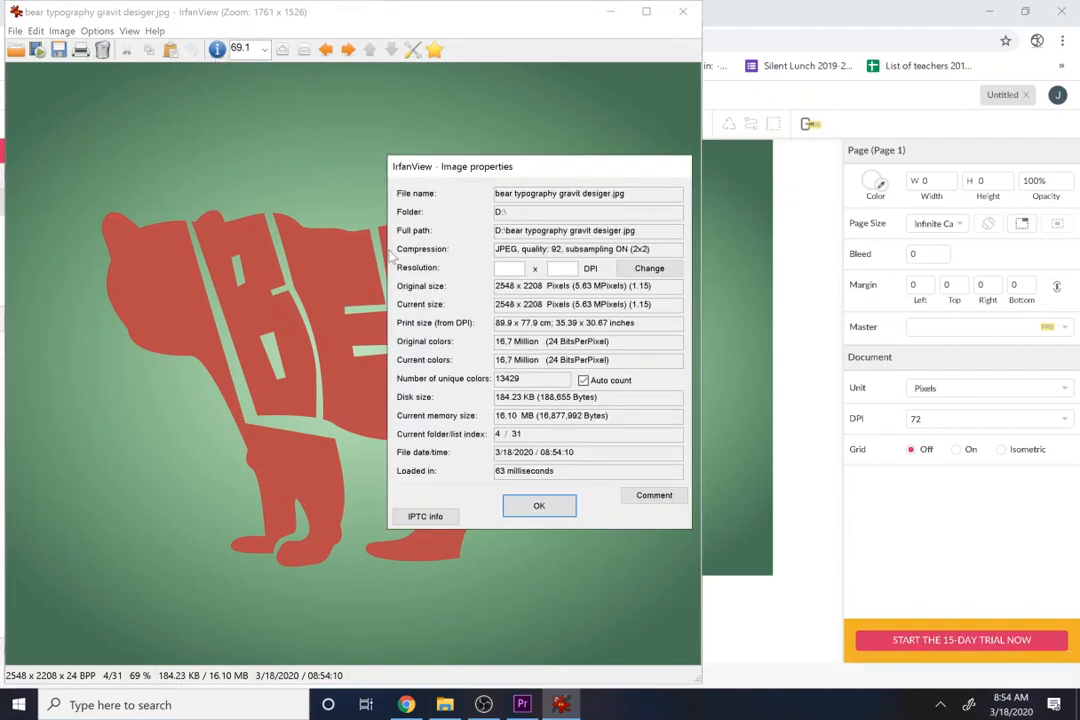
click(538, 507)
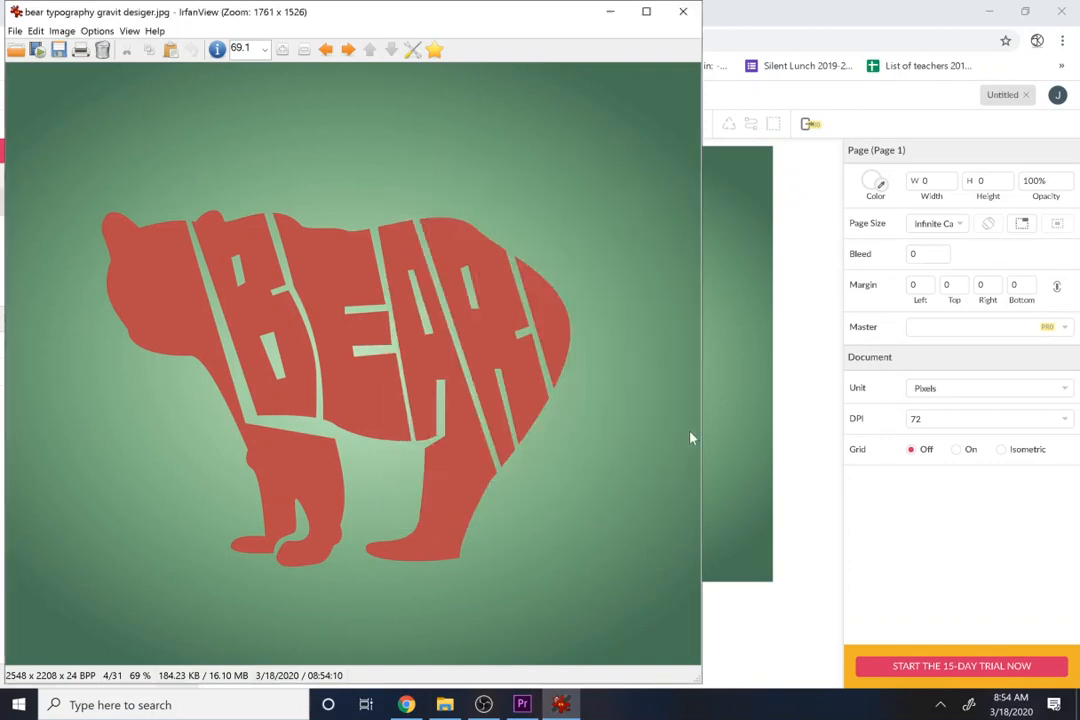
Step: Switch back to Gravit Designer, select the bear and background rectangle together, and anchor them to the horizontal centre
click(723, 446)
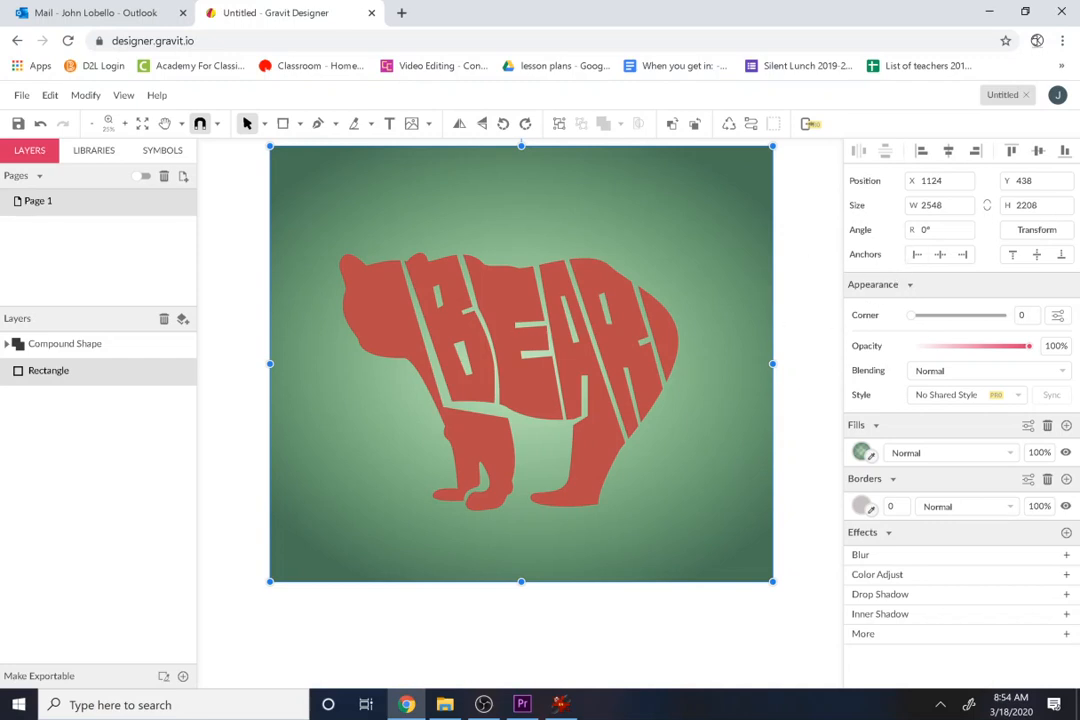
click(806, 378)
drag(817, 416, 475, 344)
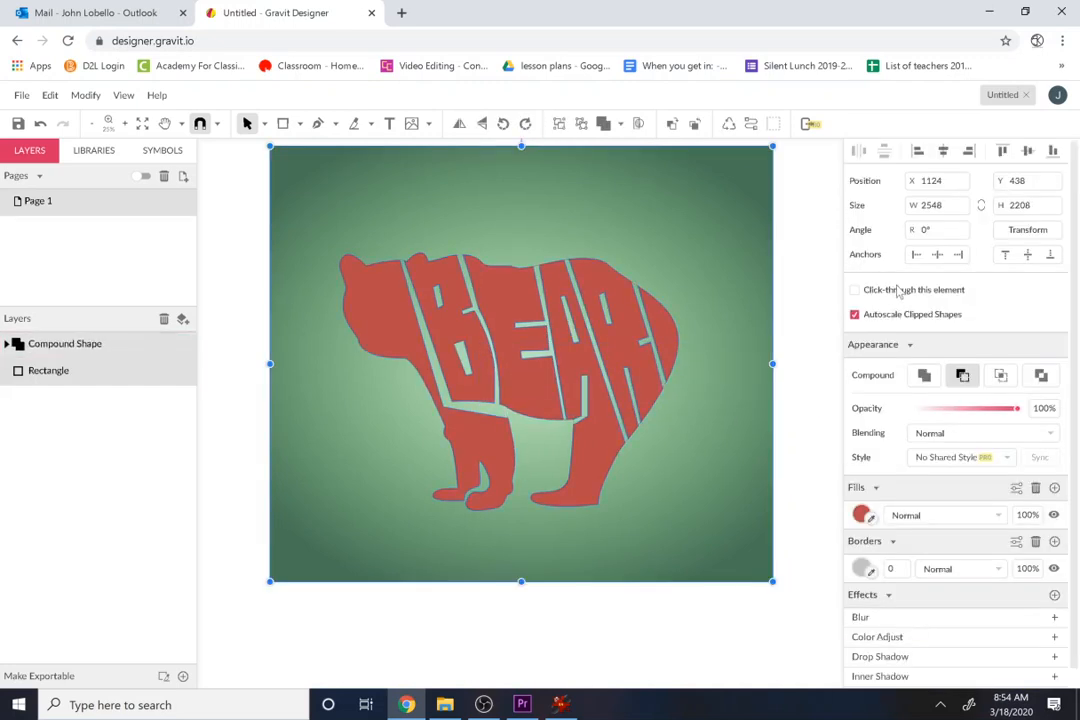
click(937, 256)
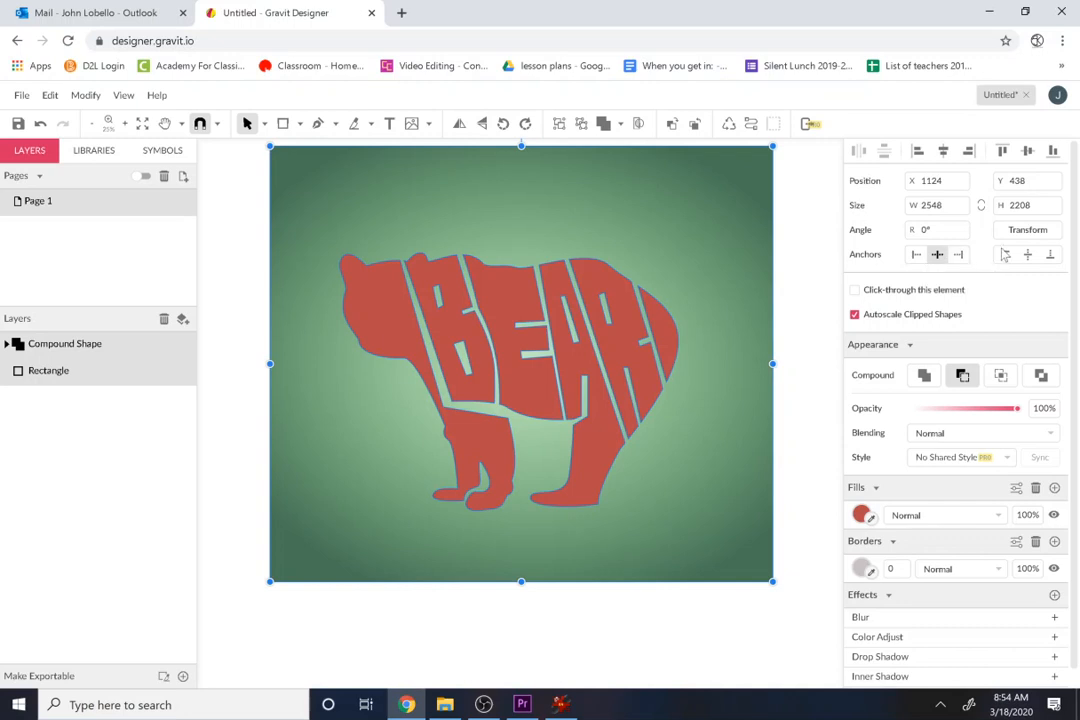
click(1040, 258)
click(797, 330)
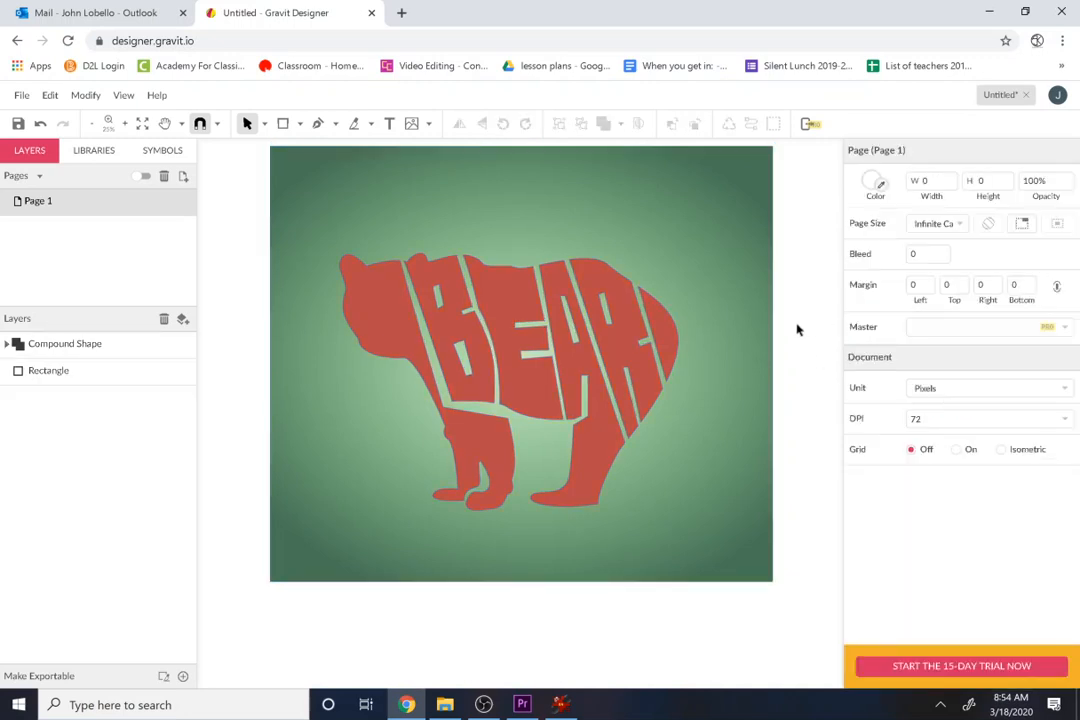